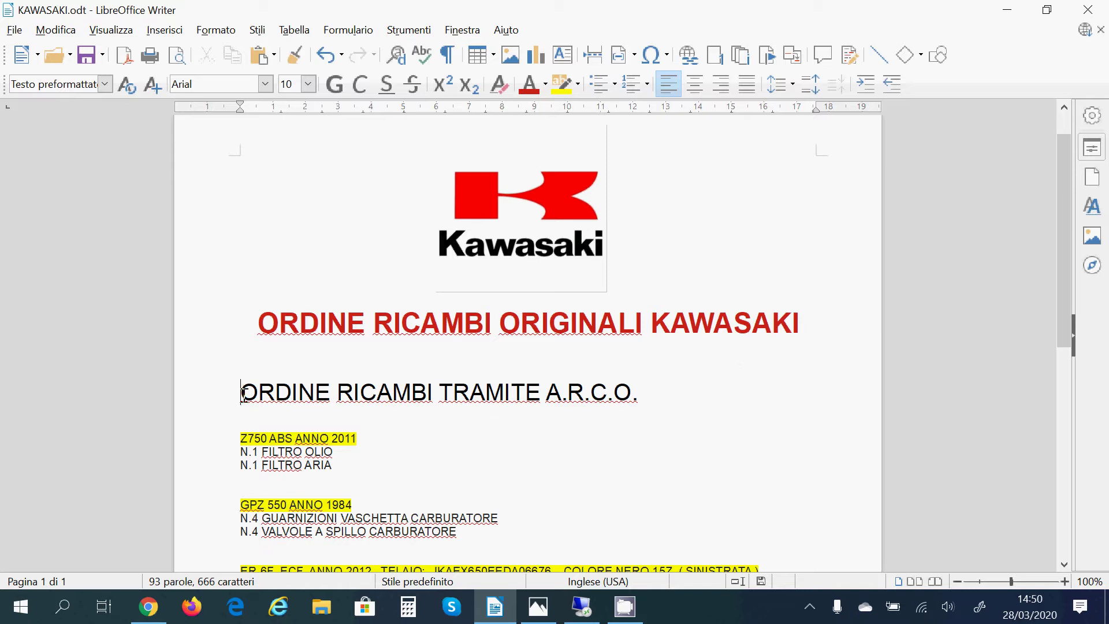
# Review the "ORDINE RICAMBI TRAMITE A.R.C.O." and "ORDINE RICAMBI TRAMITE SITO" sections of the Kawasaki order document.
pyautogui.moveTo(242, 393); pyautogui.dragTo(642, 392)
pyautogui.scroll(-3, 702, 377)
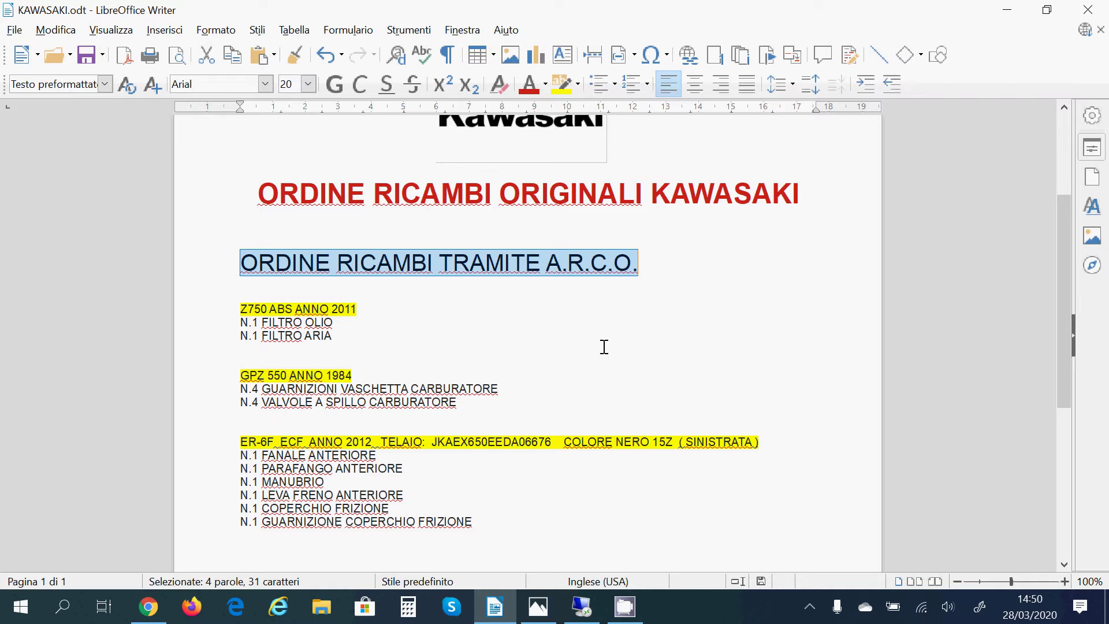
pyautogui.click(571, 319)
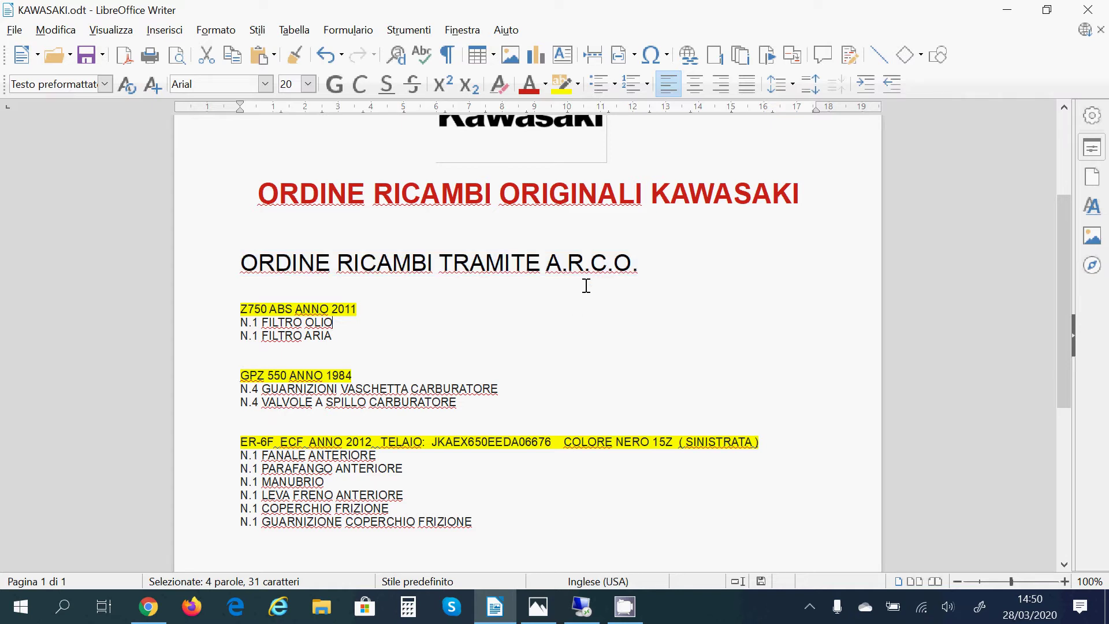
pyautogui.scroll(-3, 583, 289)
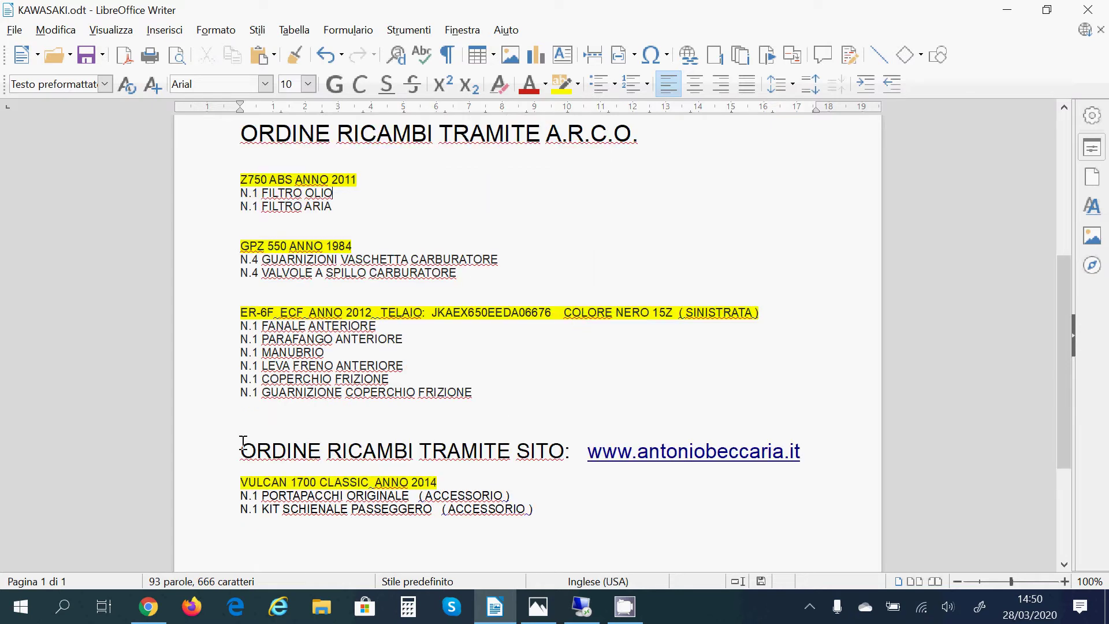
pyautogui.moveTo(243, 444); pyautogui.dragTo(810, 461)
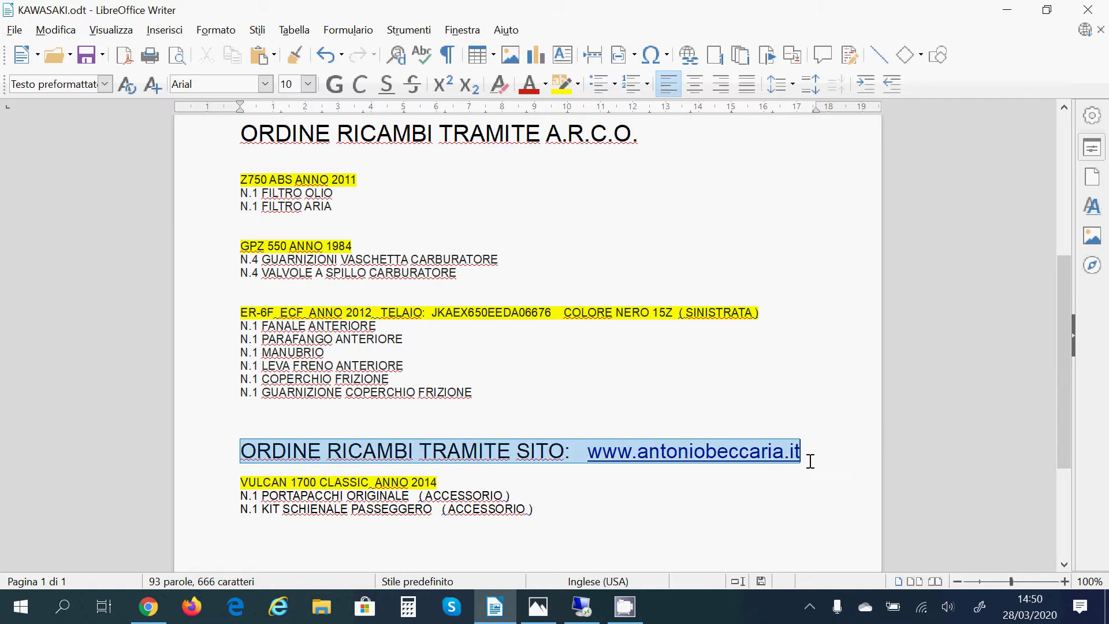
pyautogui.click(796, 404)
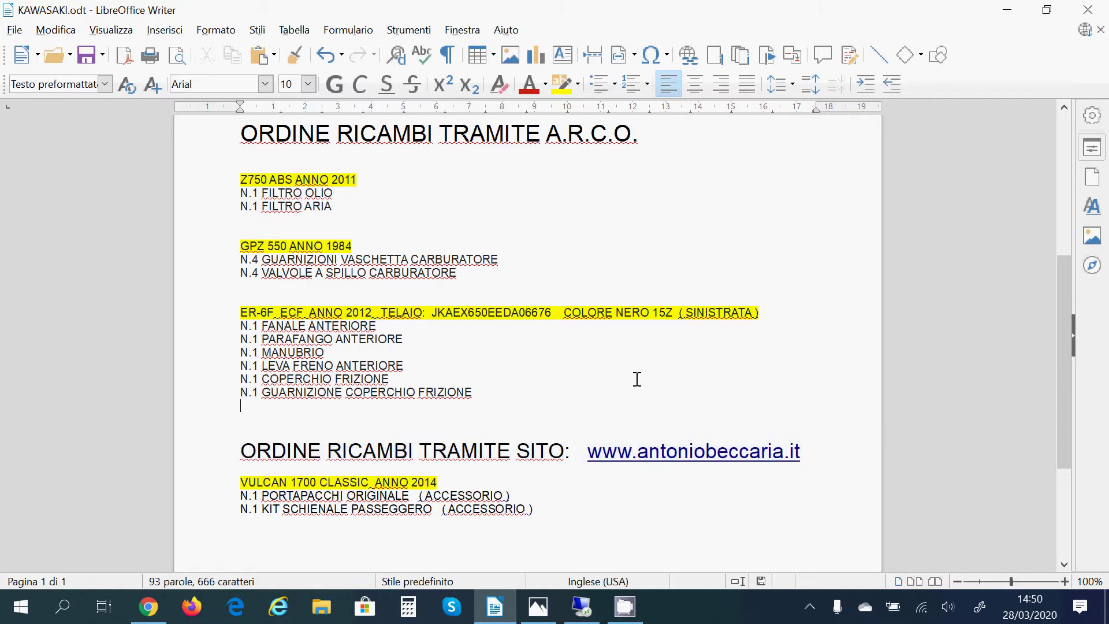
pyautogui.scroll(3, 638, 379)
# Switch to the Soft Way parts catalogue in the remote desktop session and open Kawasaki's product list.
pyautogui.hotkey('alt', 'Tab')
pyautogui.hotkey('alt', 'Tab')
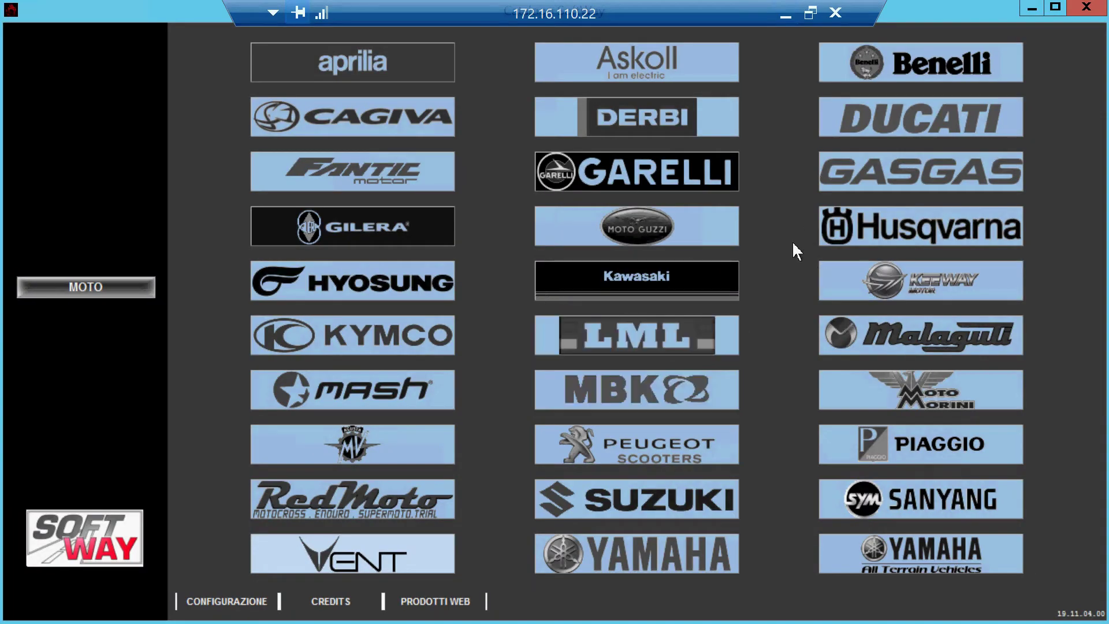
pyautogui.click(656, 278)
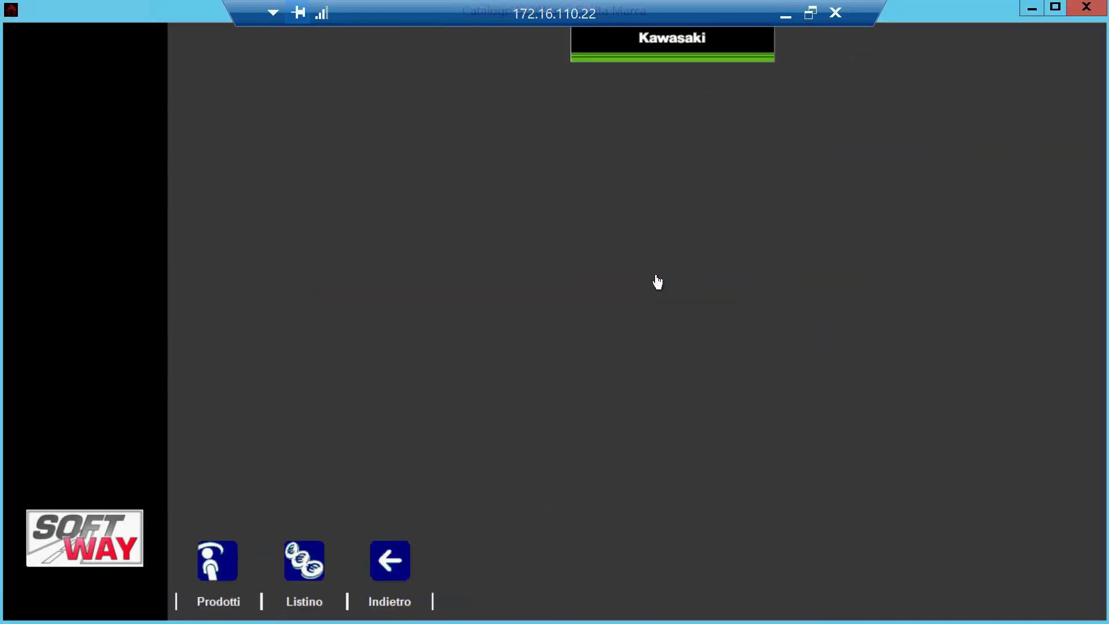
pyautogui.click(214, 563)
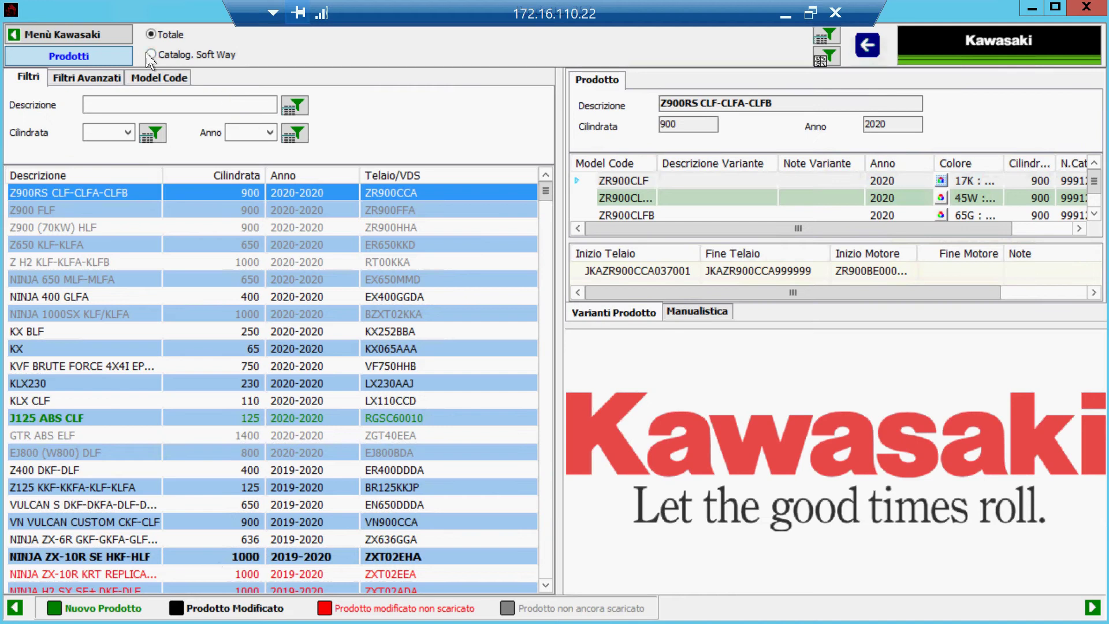
# Show the products by Soft Way catalogue category and browse CUSTOM and FUORISTRADA, expanding the KX 250 models.
pyautogui.click(151, 56)
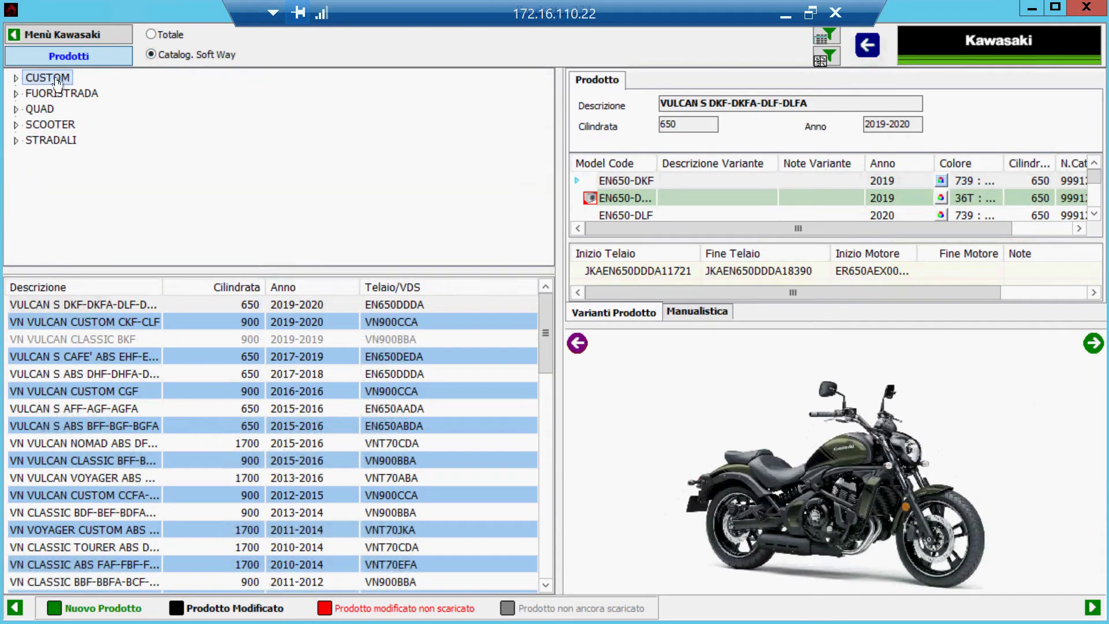
pyautogui.doubleClick(49, 81)
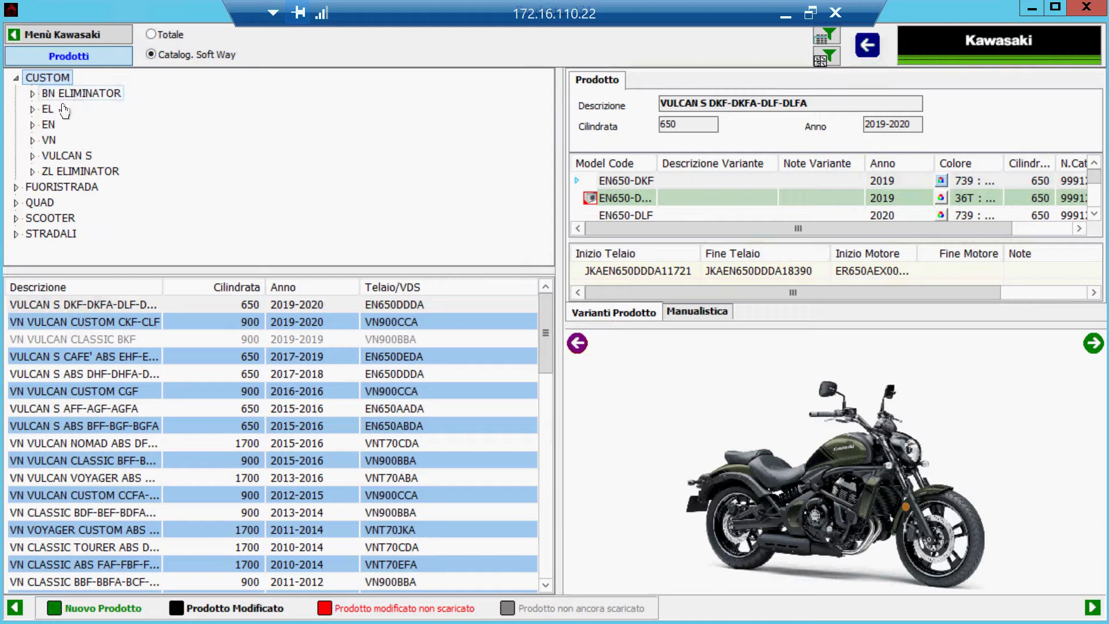
pyautogui.doubleClick(52, 187)
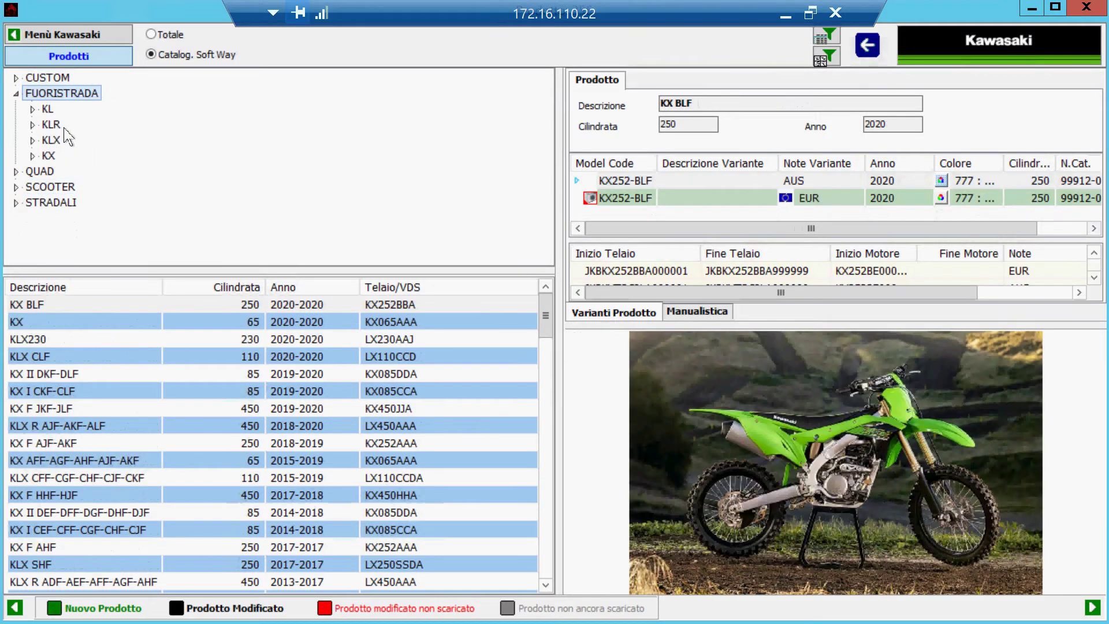
pyautogui.doubleClick(48, 155)
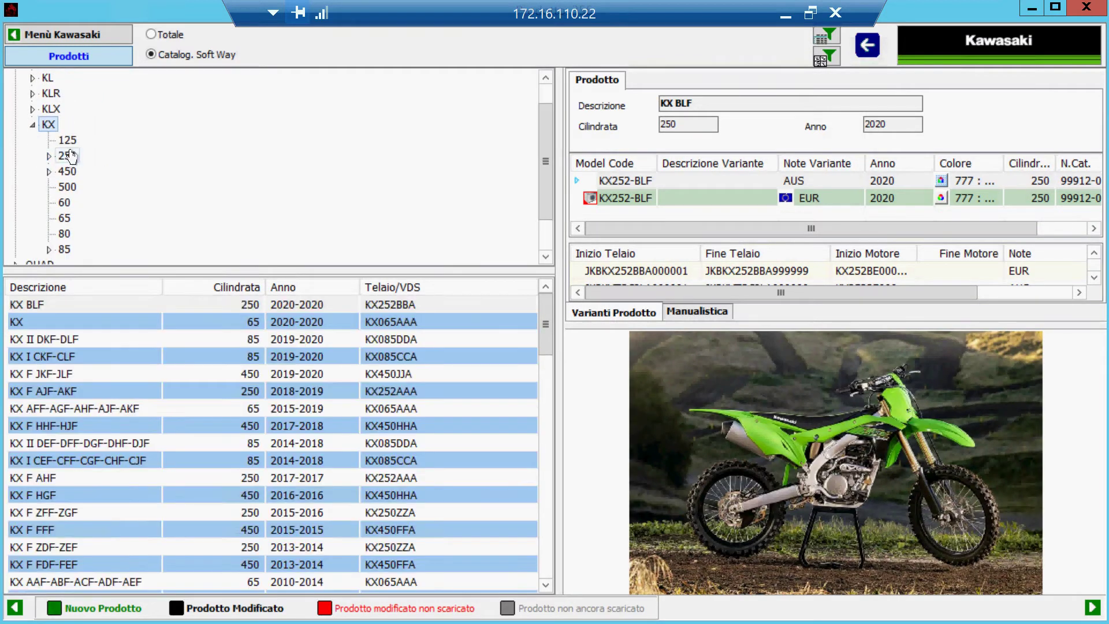
pyautogui.doubleClick(68, 156)
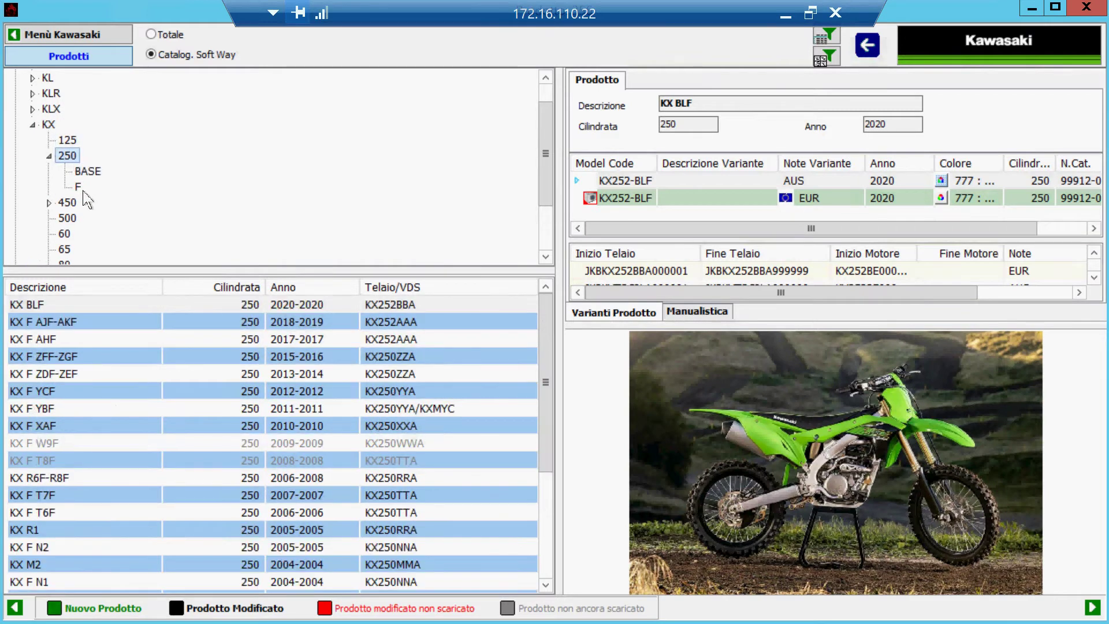
pyautogui.scroll(-2, 110, 191)
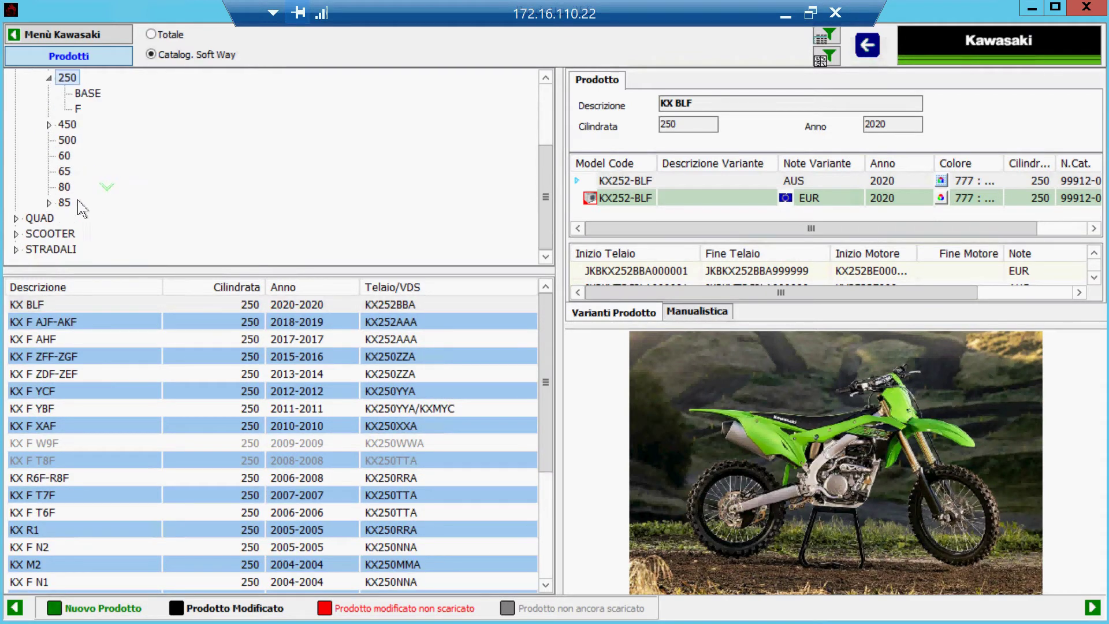
# Browse the QUAD category's KFX and MULE families and the SCOOTER category.
pyautogui.doubleClick(40, 218)
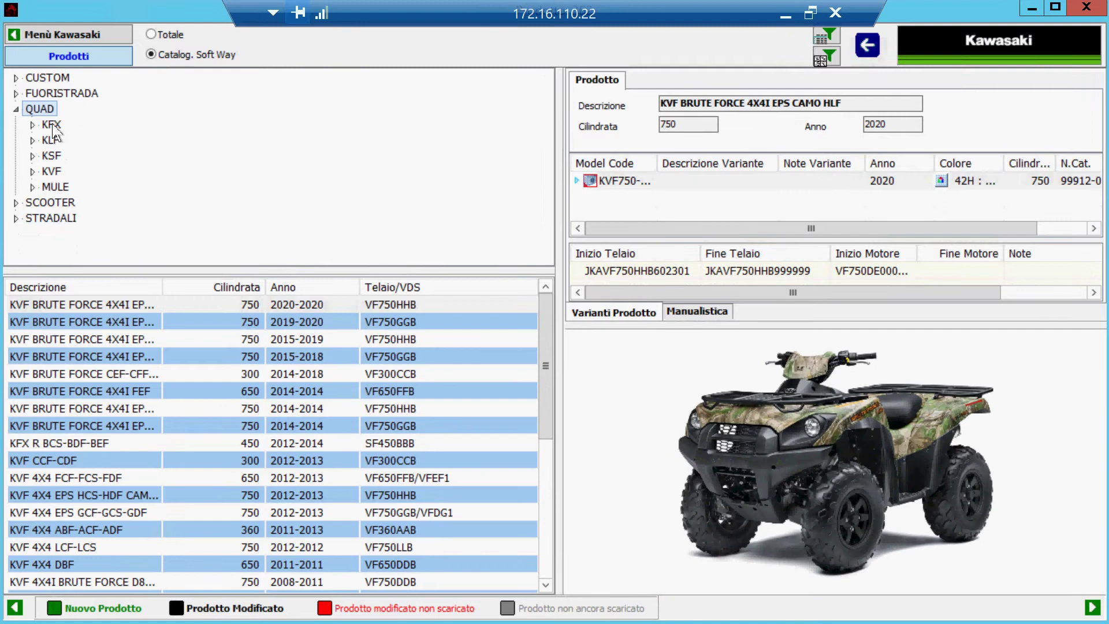
pyautogui.doubleClick(52, 125)
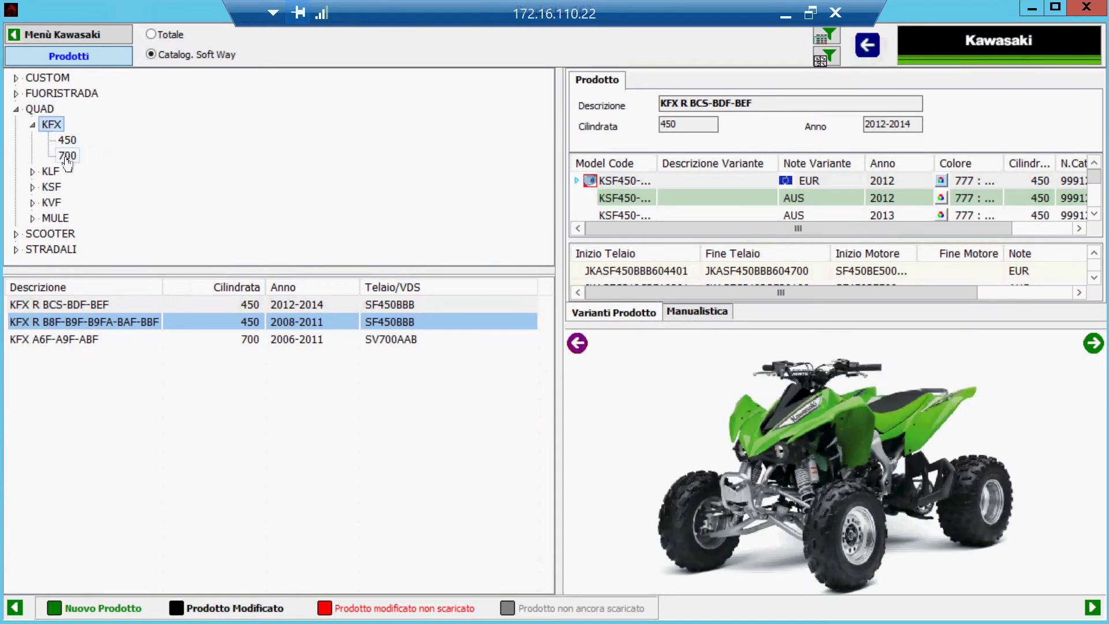
pyautogui.doubleClick(55, 218)
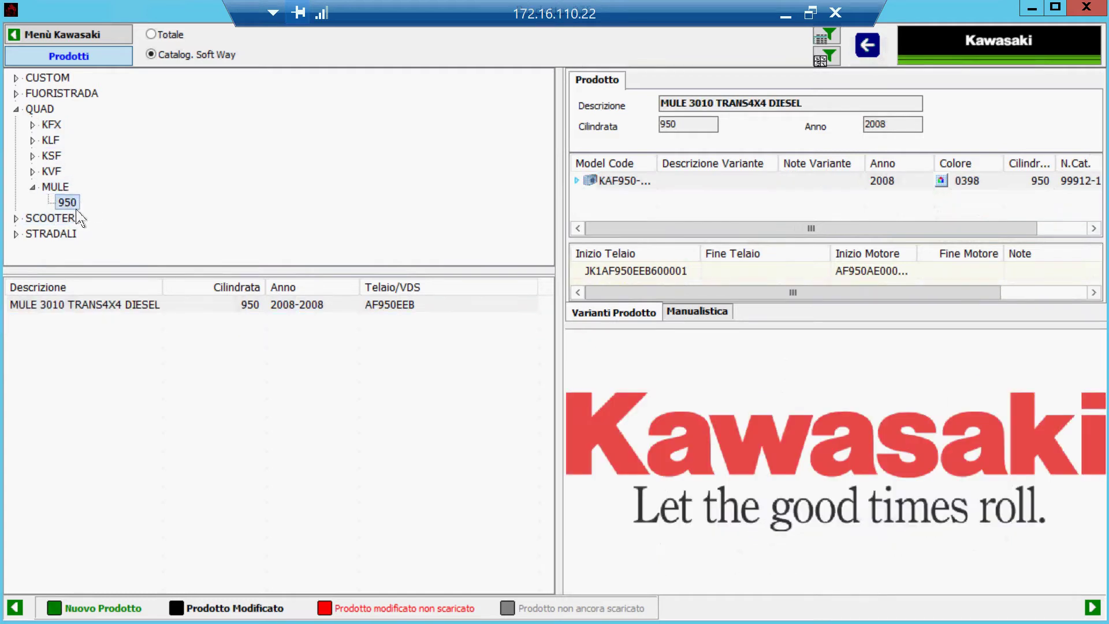
pyautogui.doubleClick(68, 218)
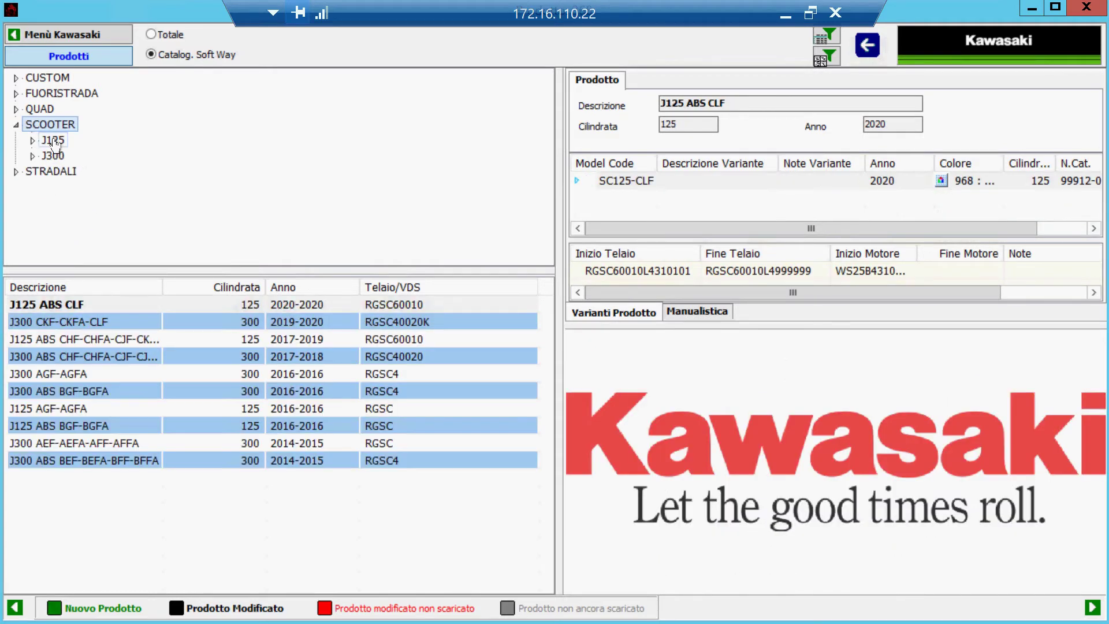
# Browse the STRADALI category down to the Z900 900 versions, and return to the total product list.
pyautogui.doubleClick(55, 172)
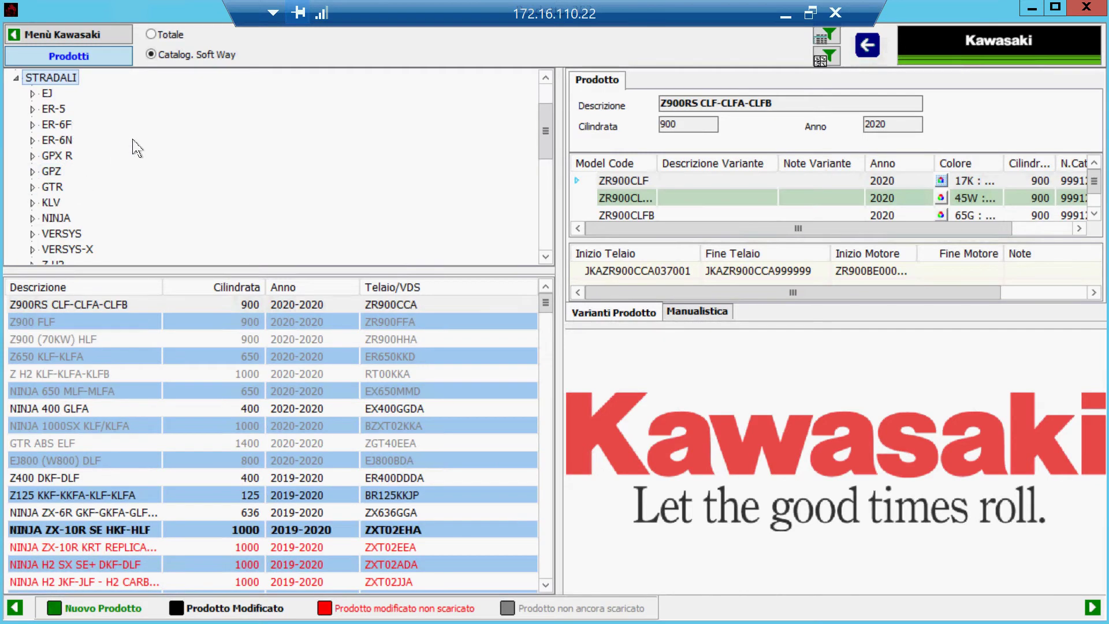
pyautogui.scroll(-8, 137, 149)
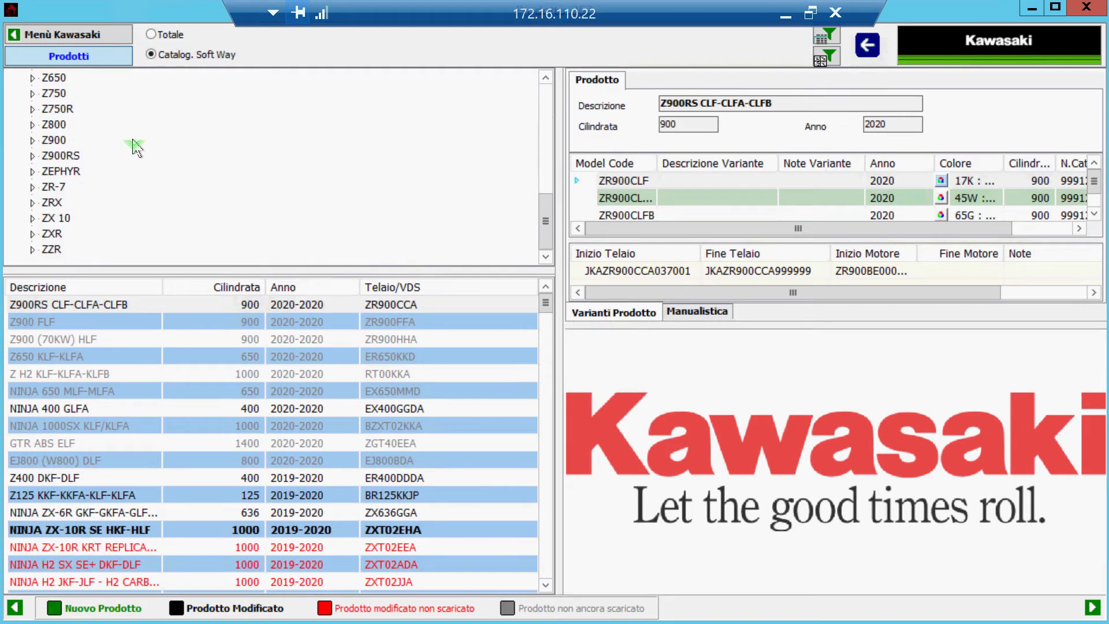
pyautogui.doubleClick(55, 142)
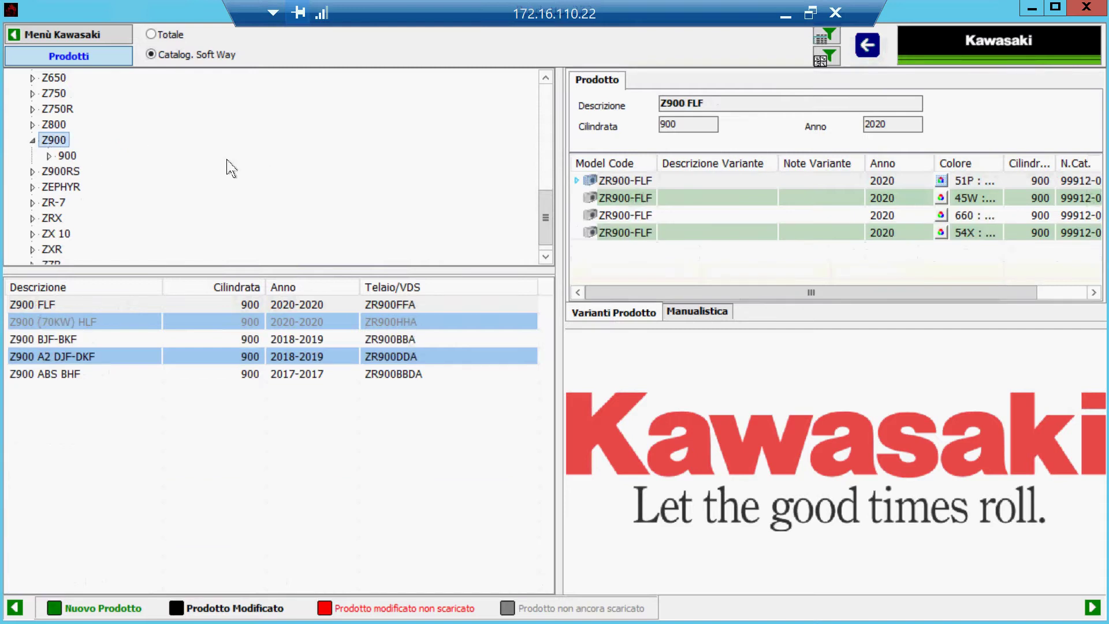
pyautogui.doubleClick(69, 156)
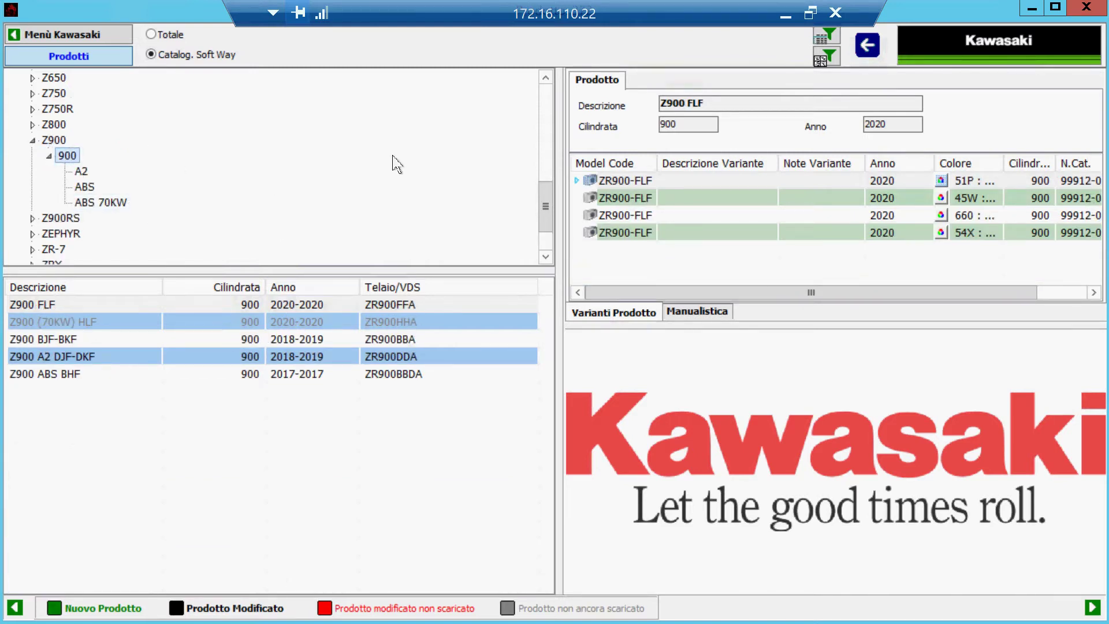
pyautogui.click(149, 35)
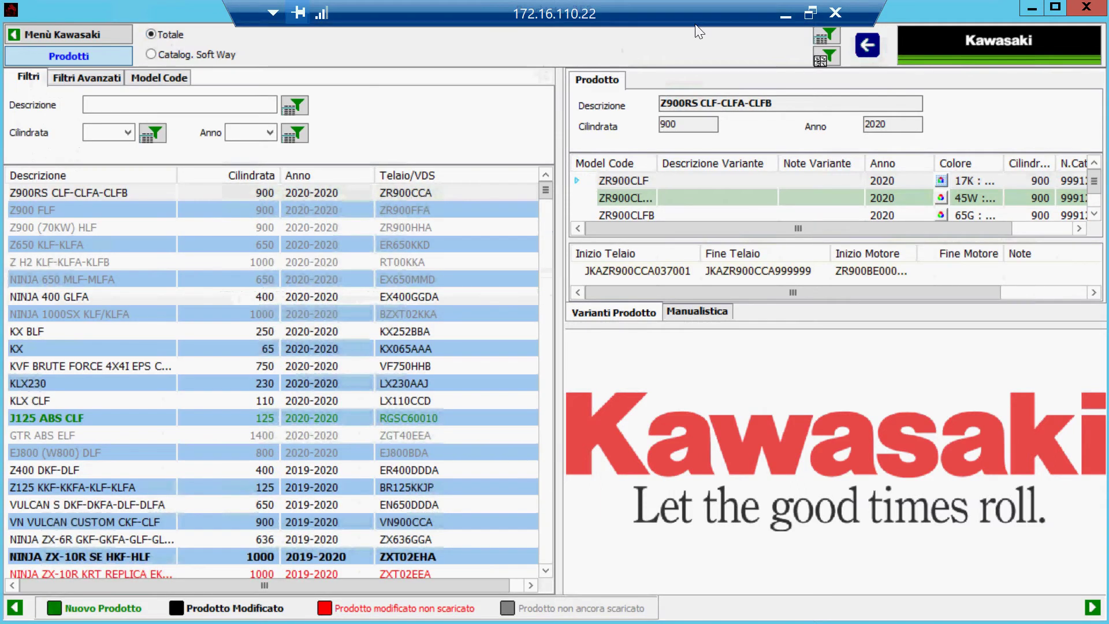
# Return to the order document in LibreOffice Writer and select the "Z750 ABS ANNO 2011" line.
pyautogui.click(785, 18)
pyautogui.scroll(-1, 375, 288)
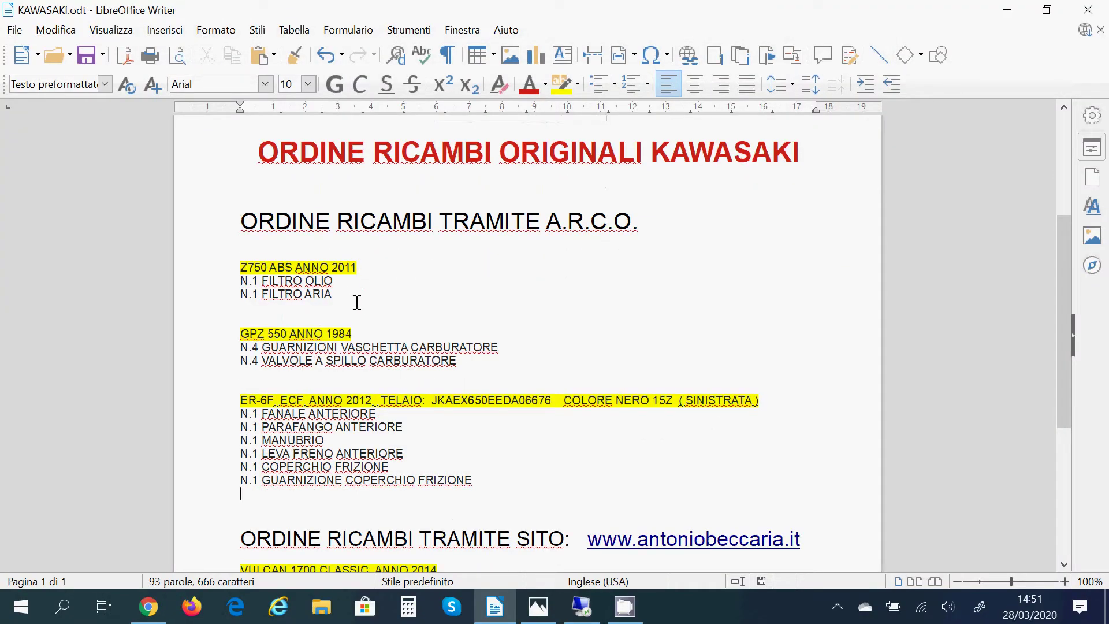
pyautogui.moveTo(242, 267); pyautogui.dragTo(353, 273)
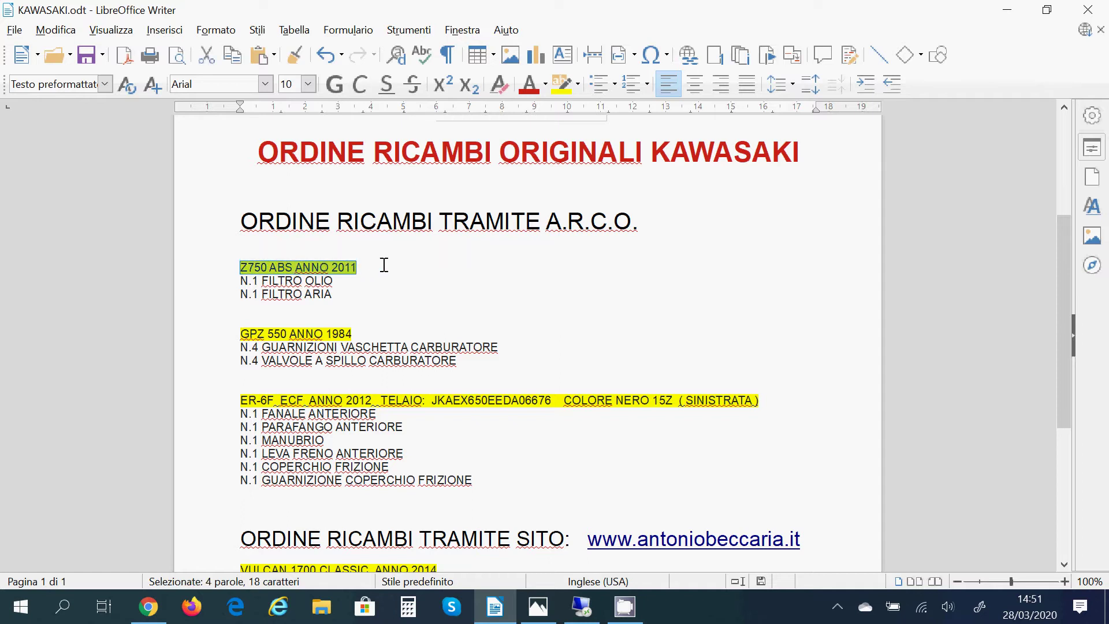
# Switch back to the remote parts catalogue and filter the products by description Z750 and year 2011.
pyautogui.hotkey('alt', 'Tab')
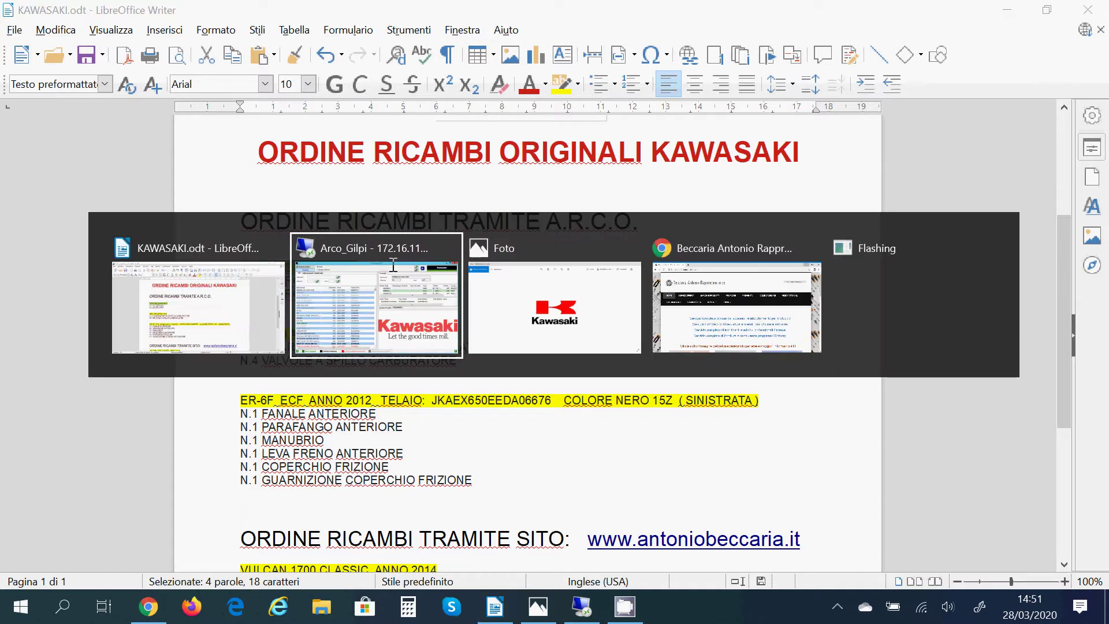
pyautogui.click(139, 106)
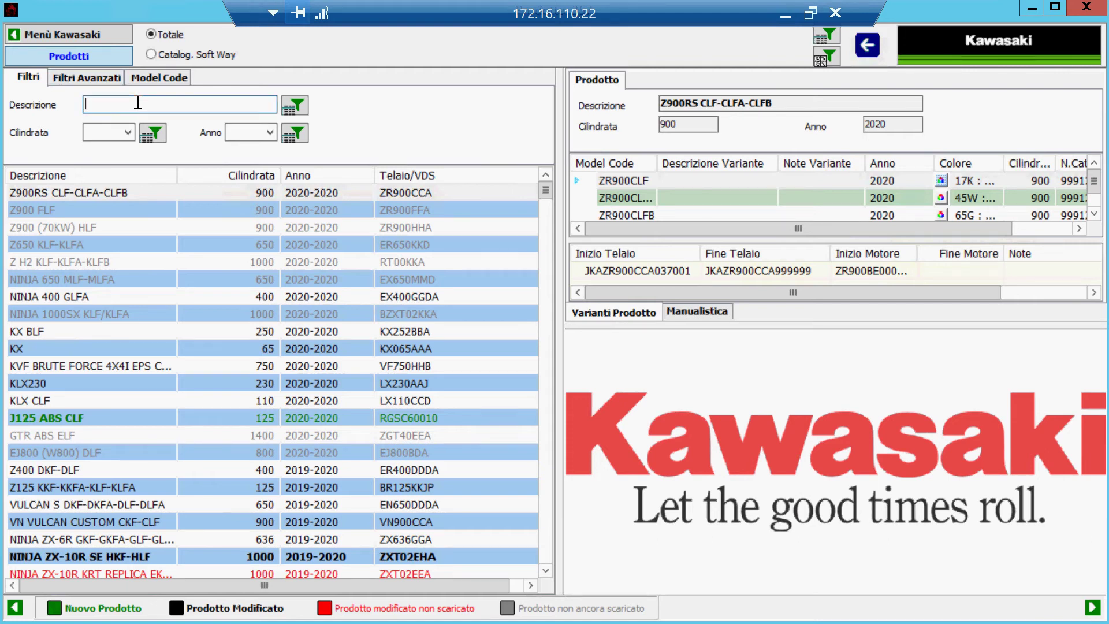
pyautogui.write('Z750')
pyautogui.press('Tab')
pyautogui.press('Tab')
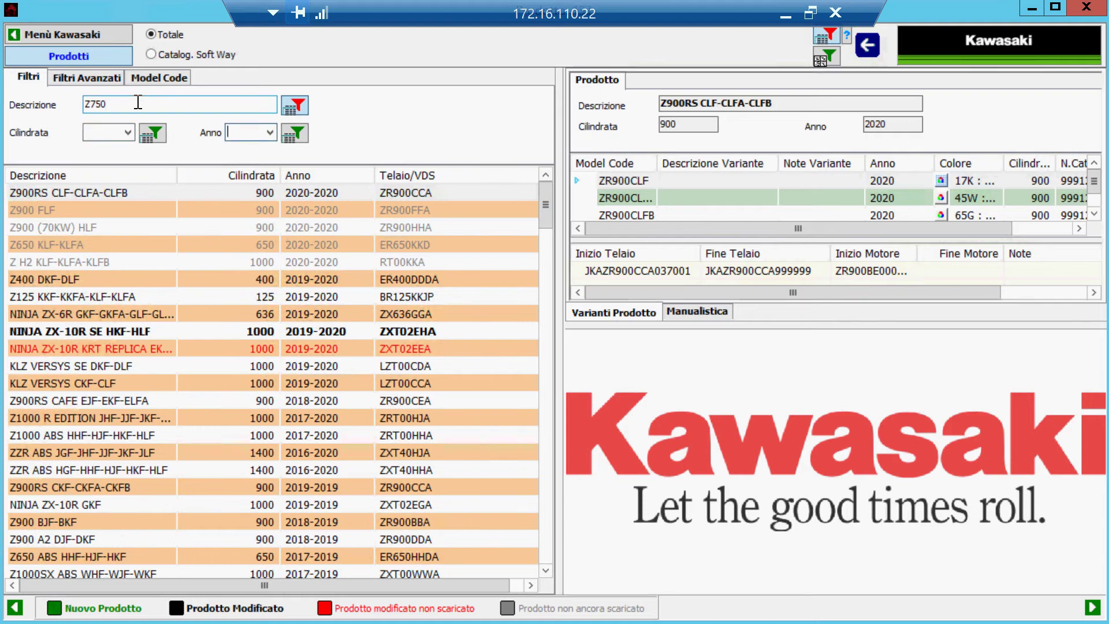
pyautogui.write('2011')
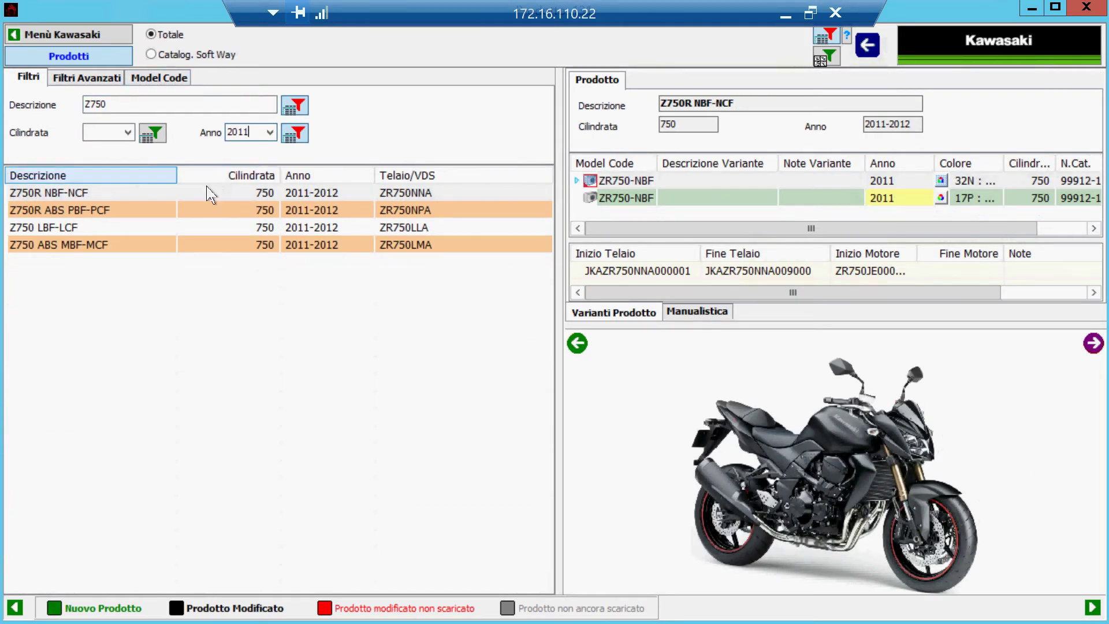
# Open the spare parts tables of the Z750 ABS MBF-MCF model.
pyautogui.click(143, 247)
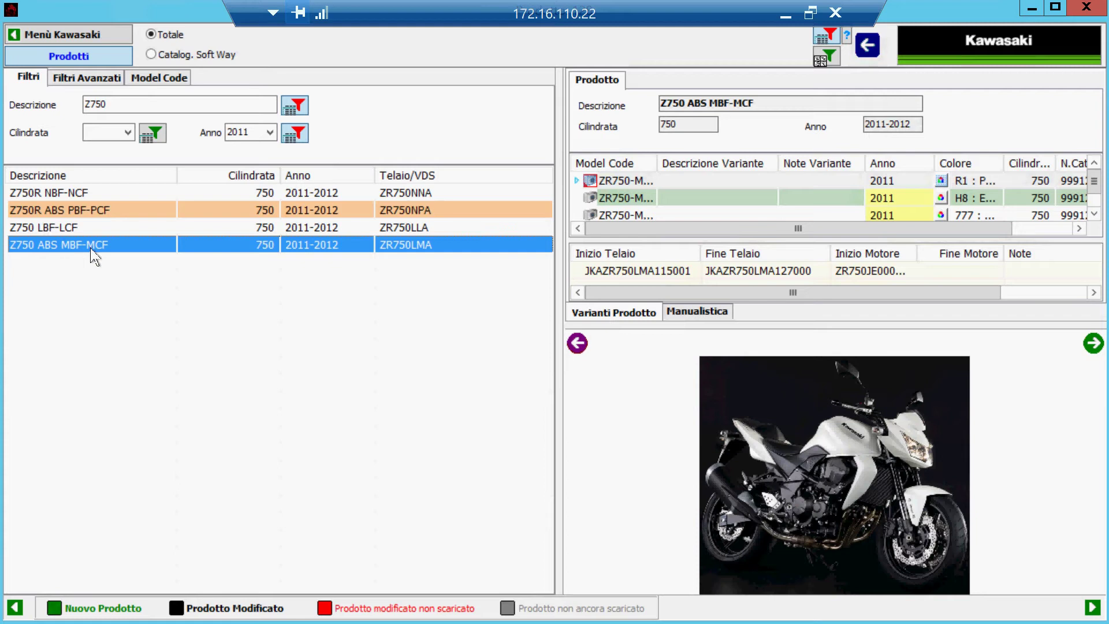
pyautogui.doubleClick(249, 246)
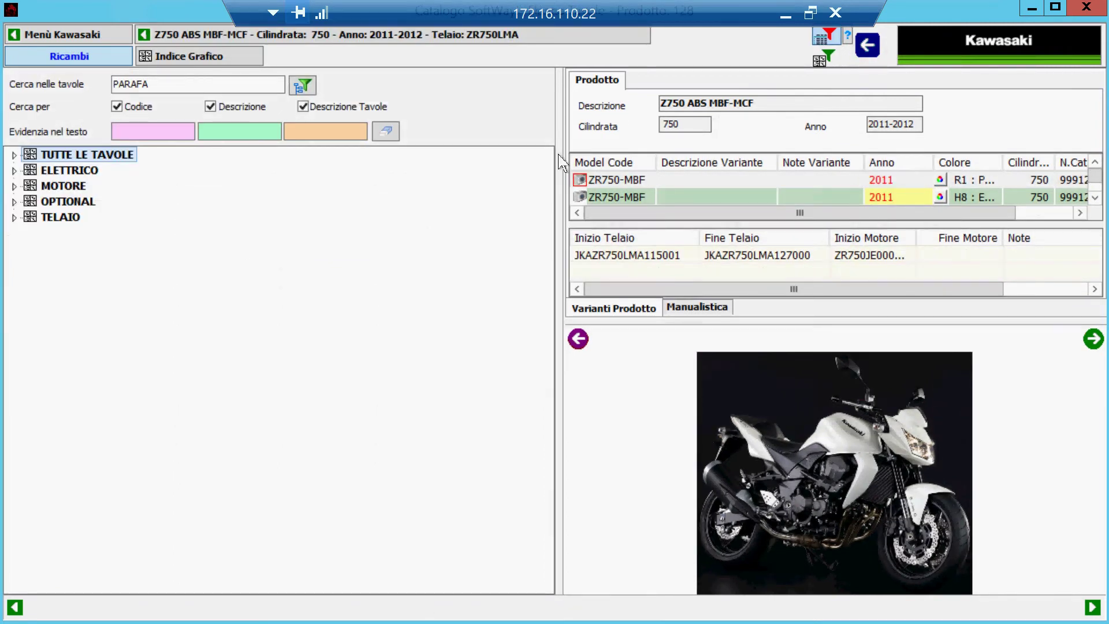
# Return to the order document in LibreOffice Writer and select the Z750 ABS heading with its oil and air filter lines.
pyautogui.click(785, 15)
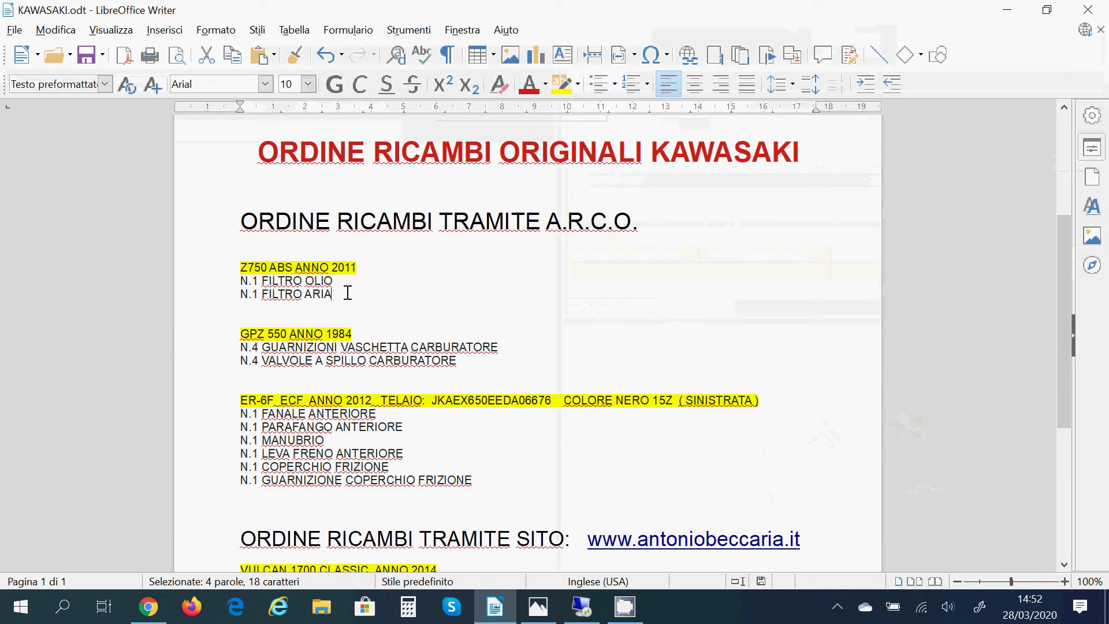
pyautogui.moveTo(346, 293); pyautogui.dragTo(245, 268)
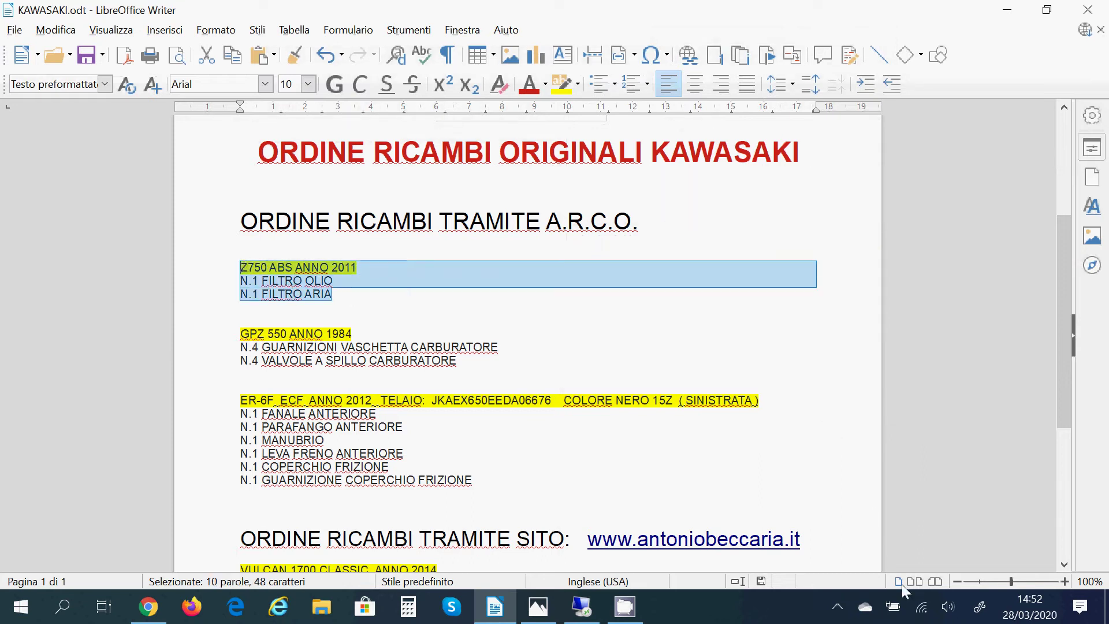
pyautogui.click(837, 607)
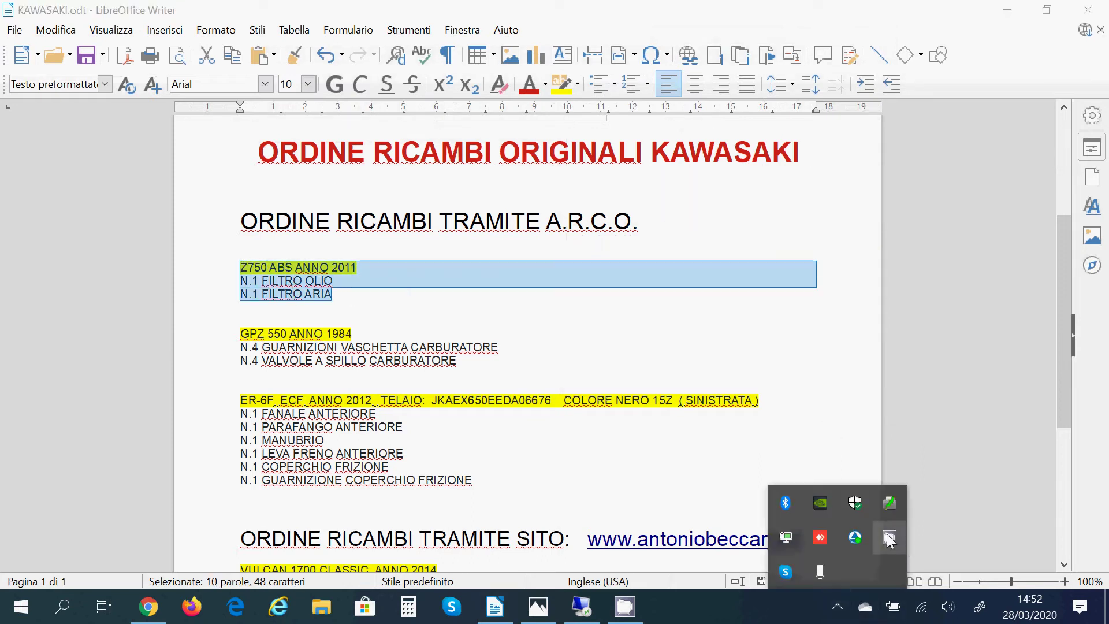
pyautogui.click(889, 538)
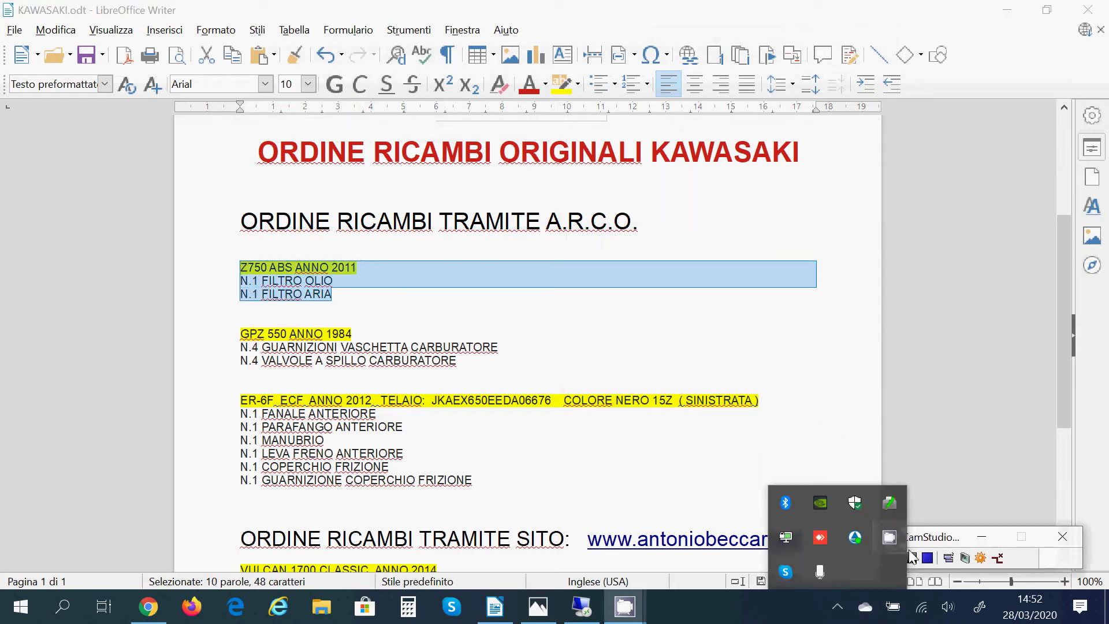
# Highlight the selected Z750 ABS heading and its oil and air filter lines in green.
pyautogui.click(982, 537)
pyautogui.click(577, 85)
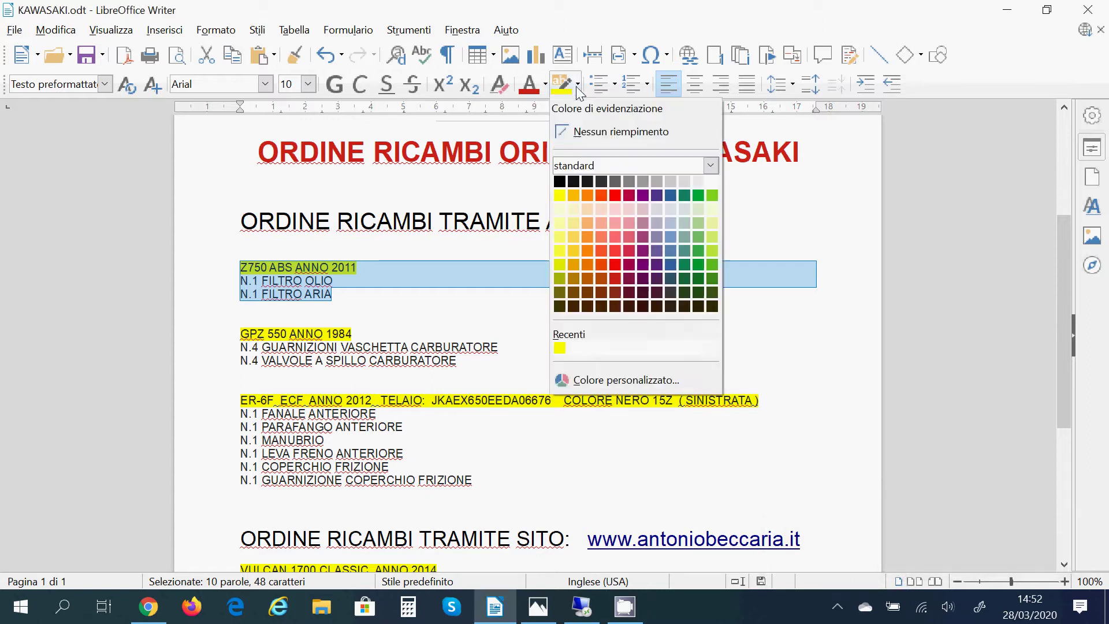
pyautogui.click(699, 197)
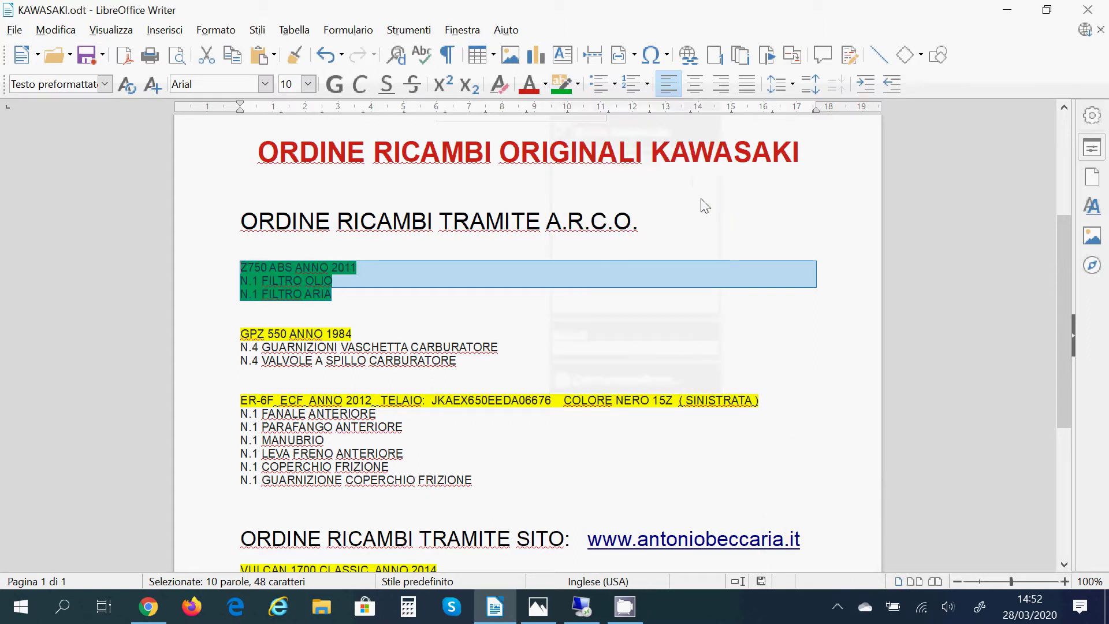
# Switch to the remote parts catalogue, search the Z750 ABS tables for FILTRO OLIO and open the POMPA OLIO drawing.
pyautogui.hotkey('alt', 'Tab')
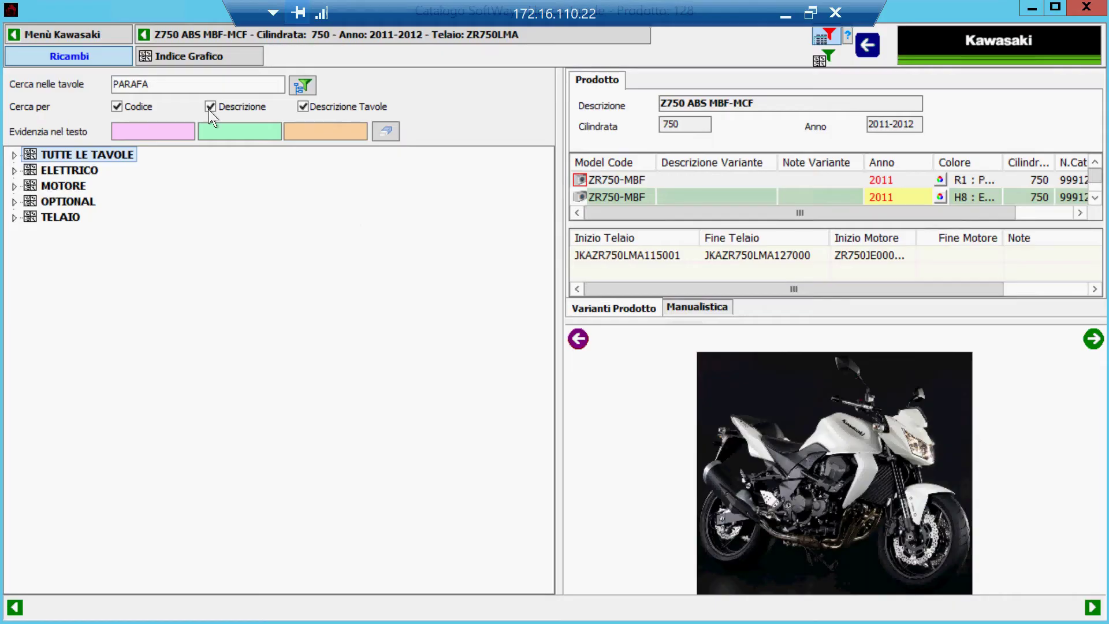
pyautogui.doubleClick(145, 86)
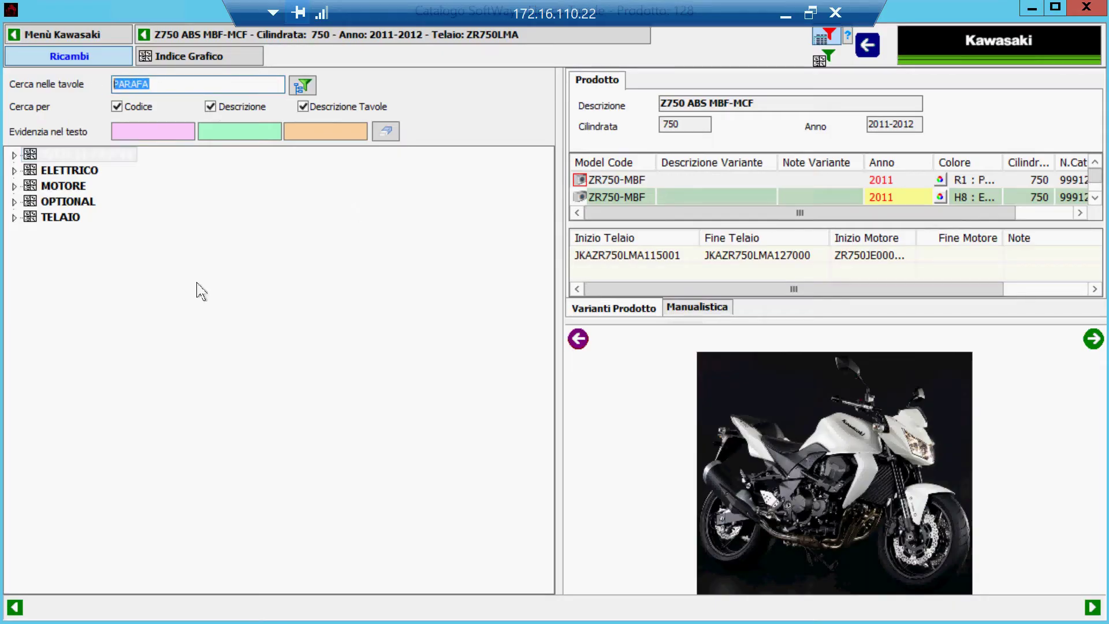
pyautogui.write('FILTRO OLIO')
pyautogui.press('Return')
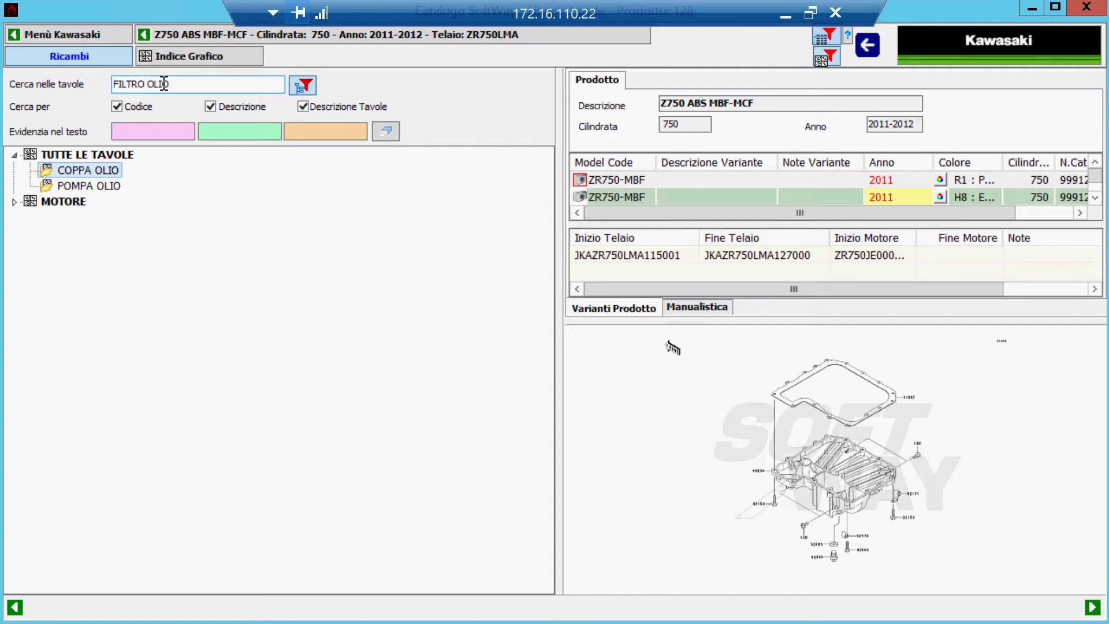
pyautogui.click(99, 190)
pyautogui.click(644, 436)
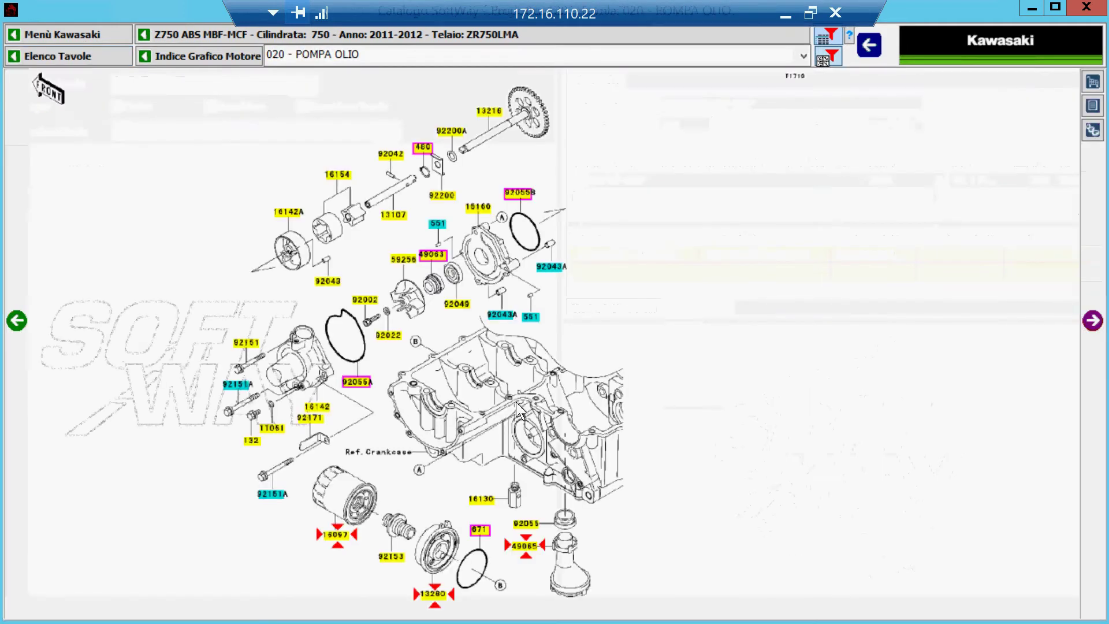
# Add one replacement oil filter 160970008 for part 16097 to the parts list and check the list.
pyautogui.click(337, 535)
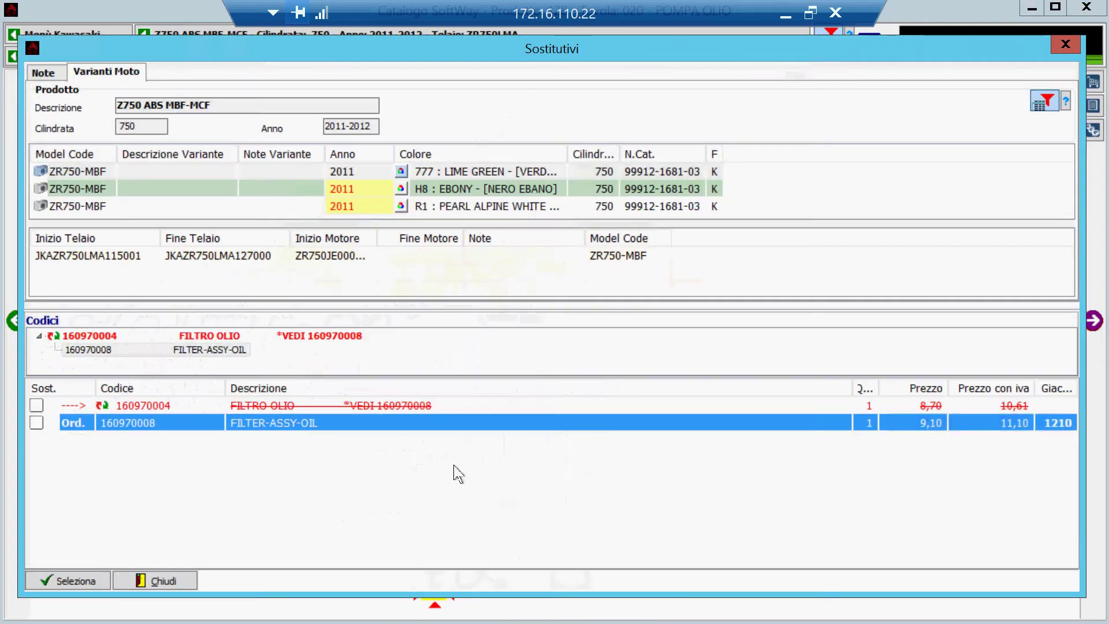
pyautogui.doubleClick(623, 425)
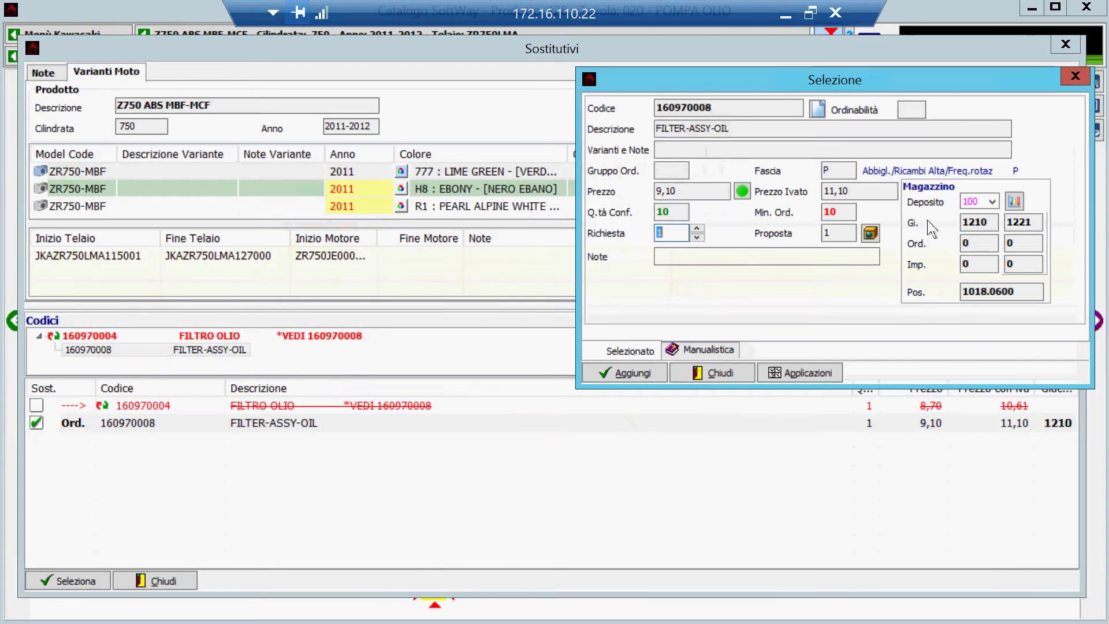
pyautogui.click(633, 373)
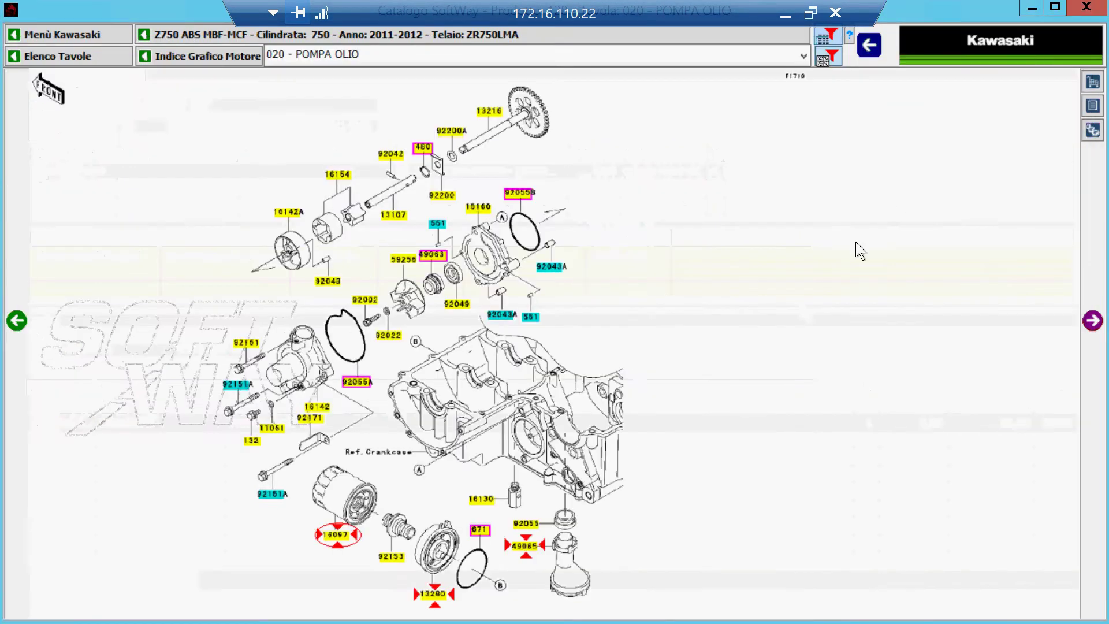
pyautogui.click(1092, 82)
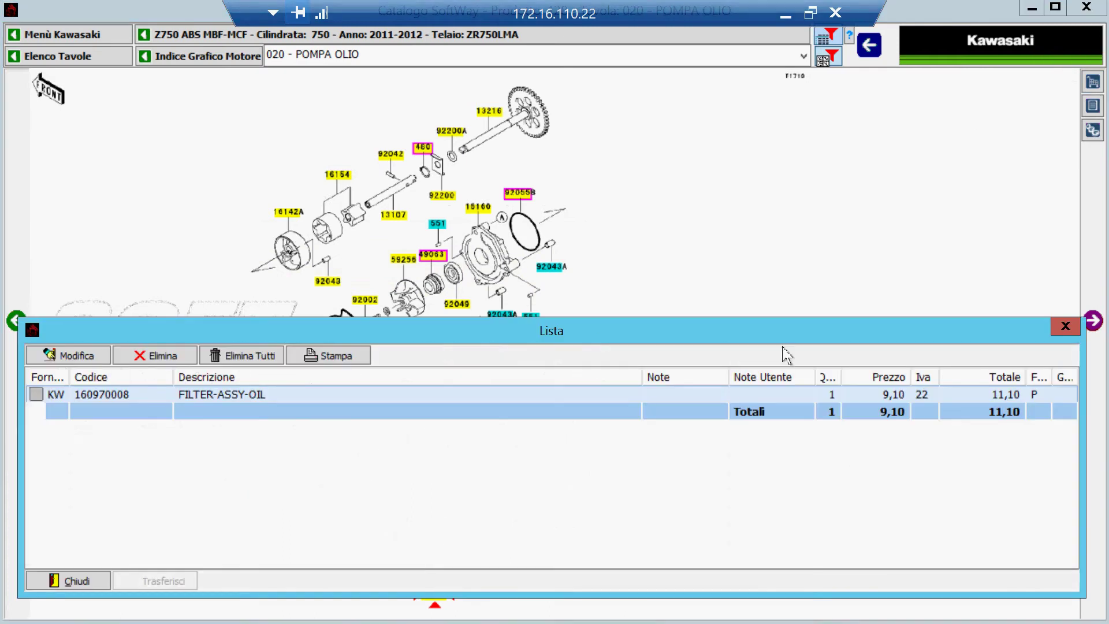
pyautogui.click(1058, 324)
# Return to the Z750 ABS table list and search it for FILTRO ARIA.
pyautogui.click(868, 45)
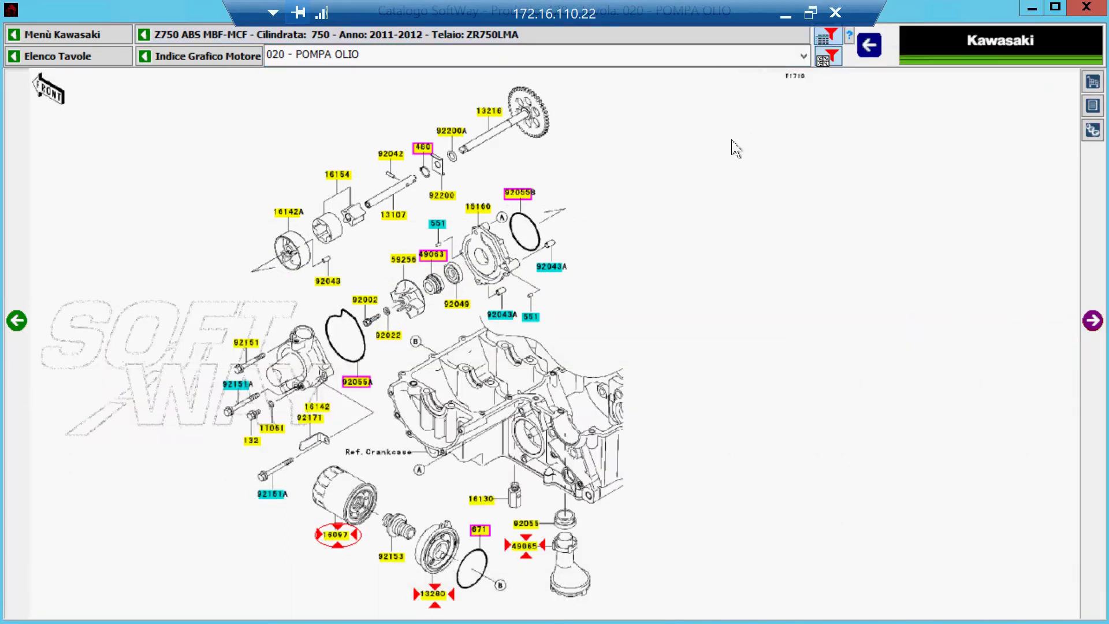
pyautogui.doubleClick(161, 86)
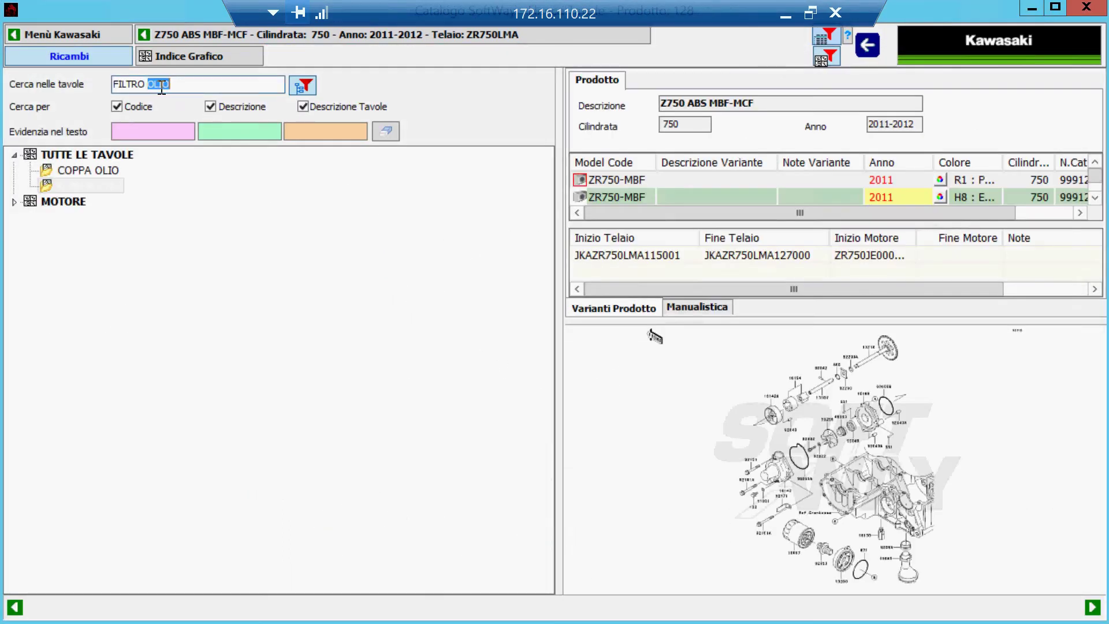
pyautogui.write('ARIA')
pyautogui.press('Return')
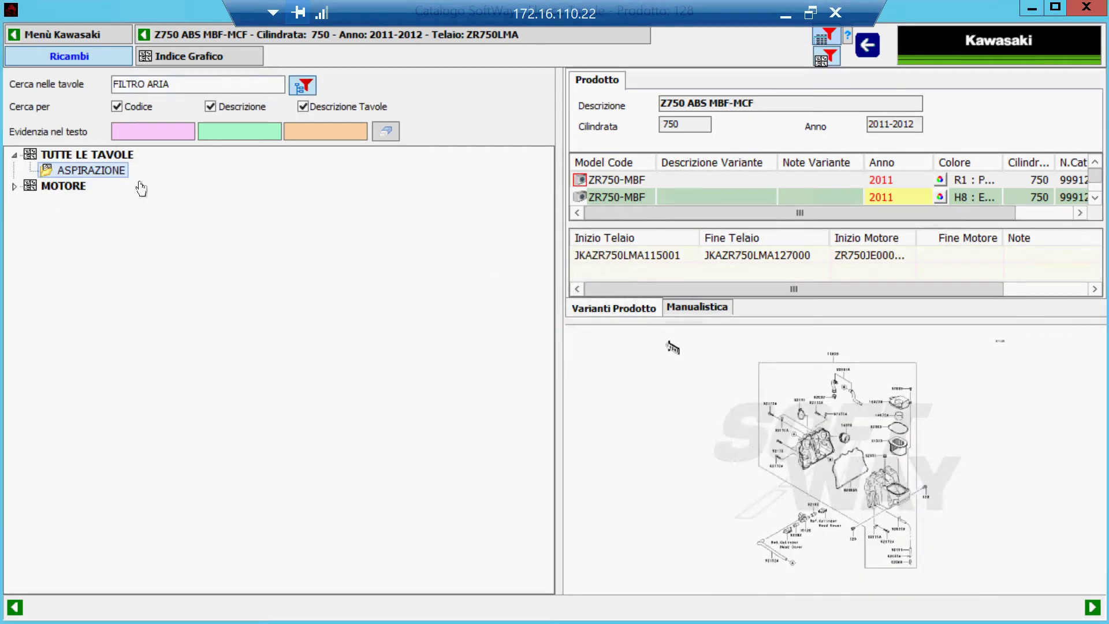
# Open the ASPIRAZIONE drawing and add one air filter 110131302 from callout 11013 to the parts list.
pyautogui.click(696, 369)
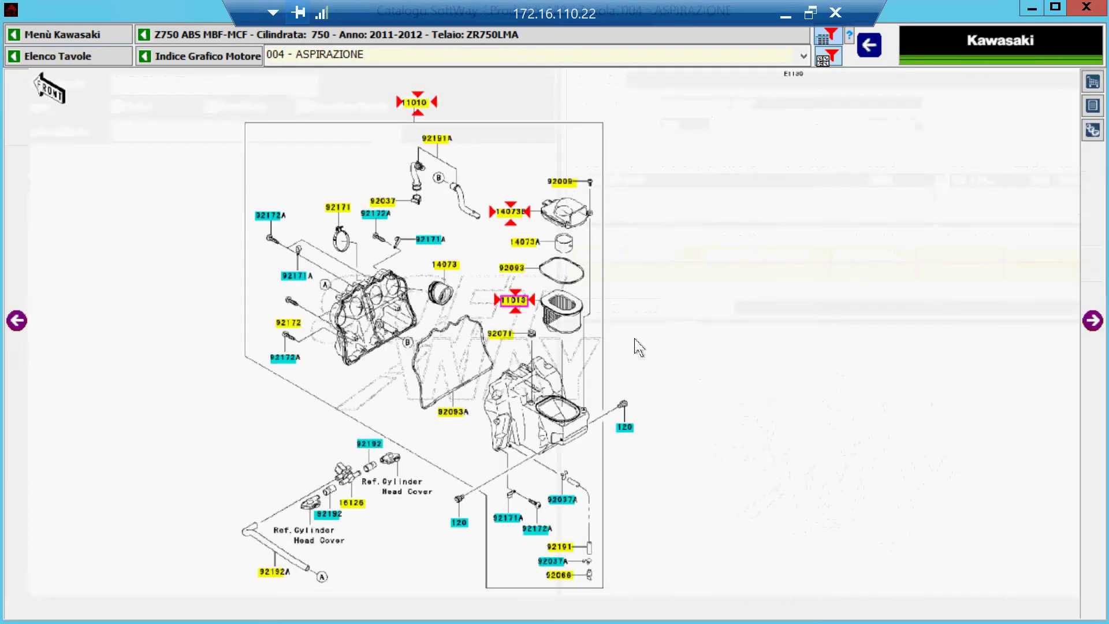
pyautogui.click(515, 304)
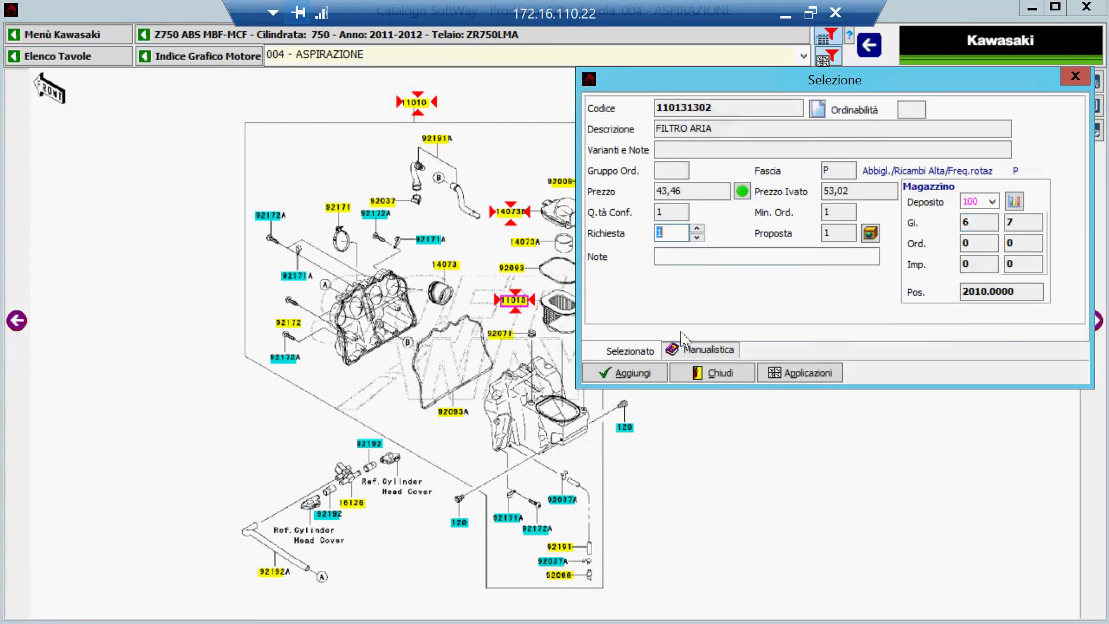
pyautogui.click(634, 372)
# Return to the order document in LibreOffice Writer and review the GPZ 550 ANNO 1984 heading and its carburettor parts.
pyautogui.click(785, 15)
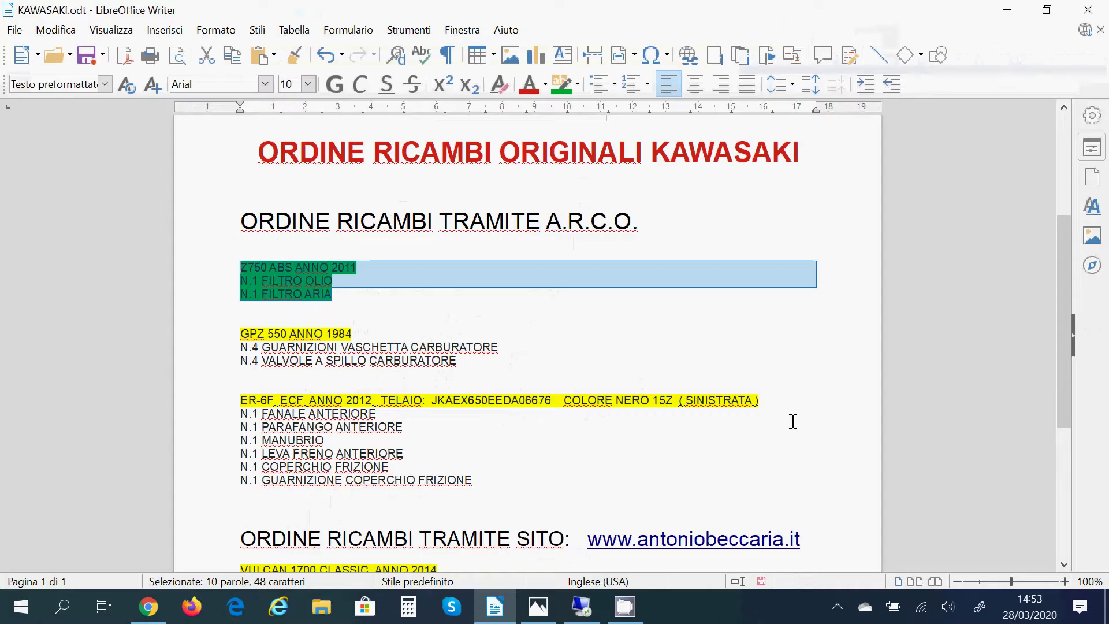
pyautogui.click(837, 606)
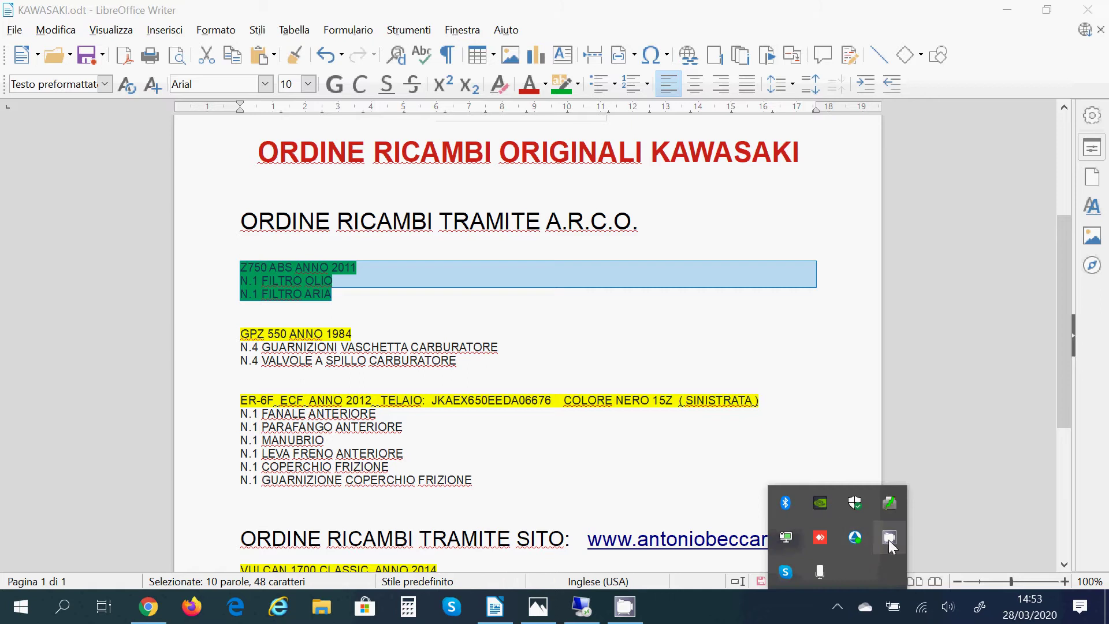
pyautogui.click(889, 538)
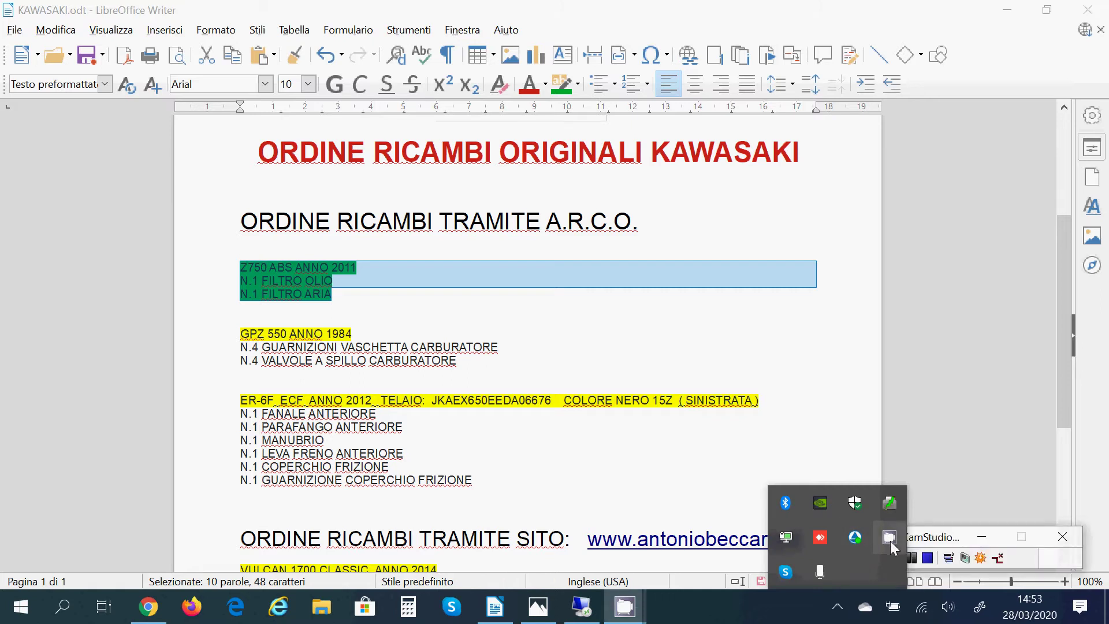
pyautogui.click(982, 537)
pyautogui.moveTo(474, 359); pyautogui.dragTo(241, 359)
pyautogui.click(248, 334)
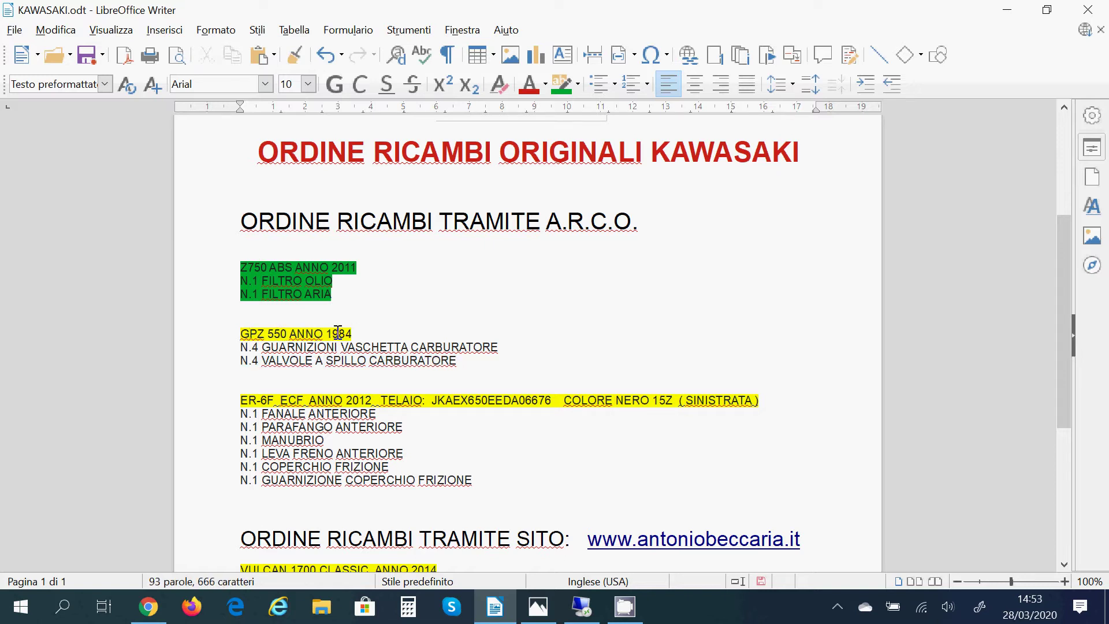
# Switch back to the remote catalogue's product list and filter it by description GPZ and displacement 550, with the year cleared.
pyautogui.hotkey('alt', 'Tab')
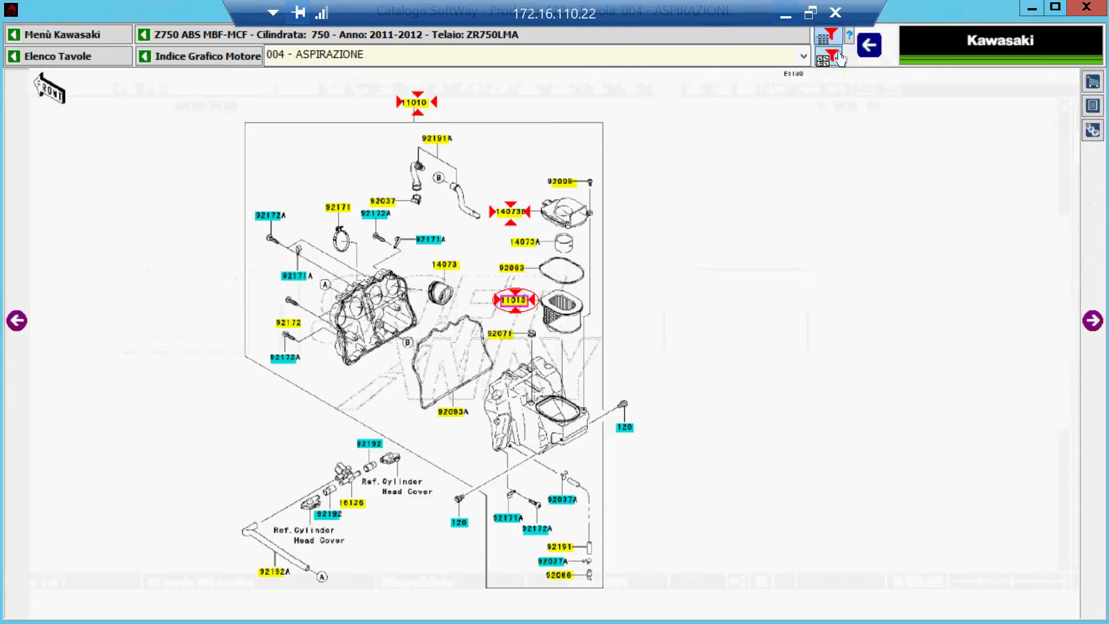
pyautogui.click(870, 49)
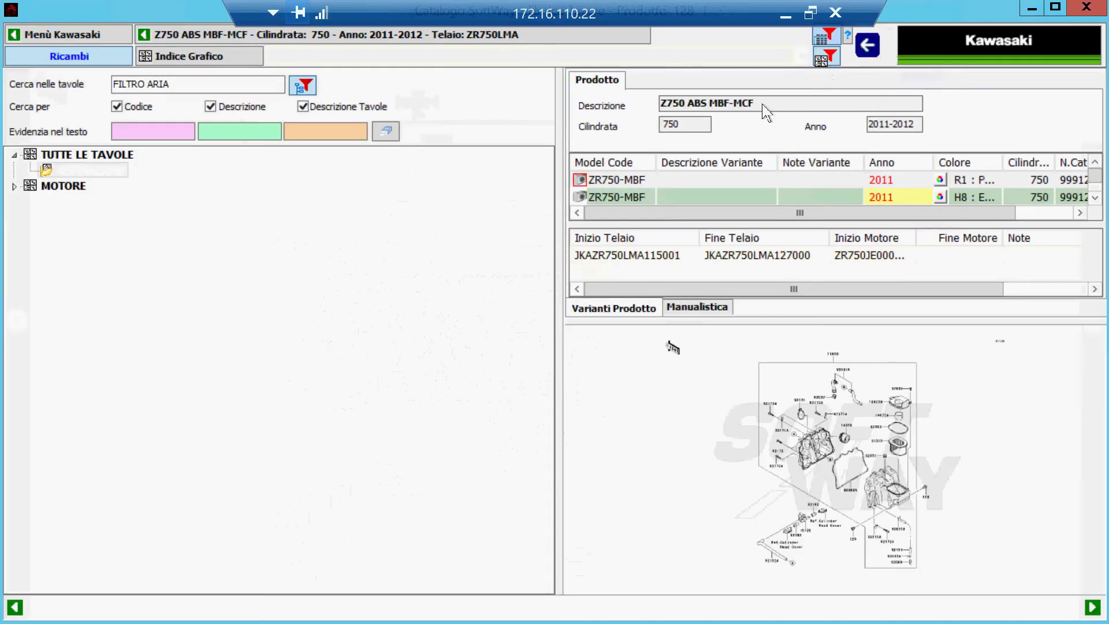
pyautogui.click(870, 49)
pyautogui.doubleClick(123, 104)
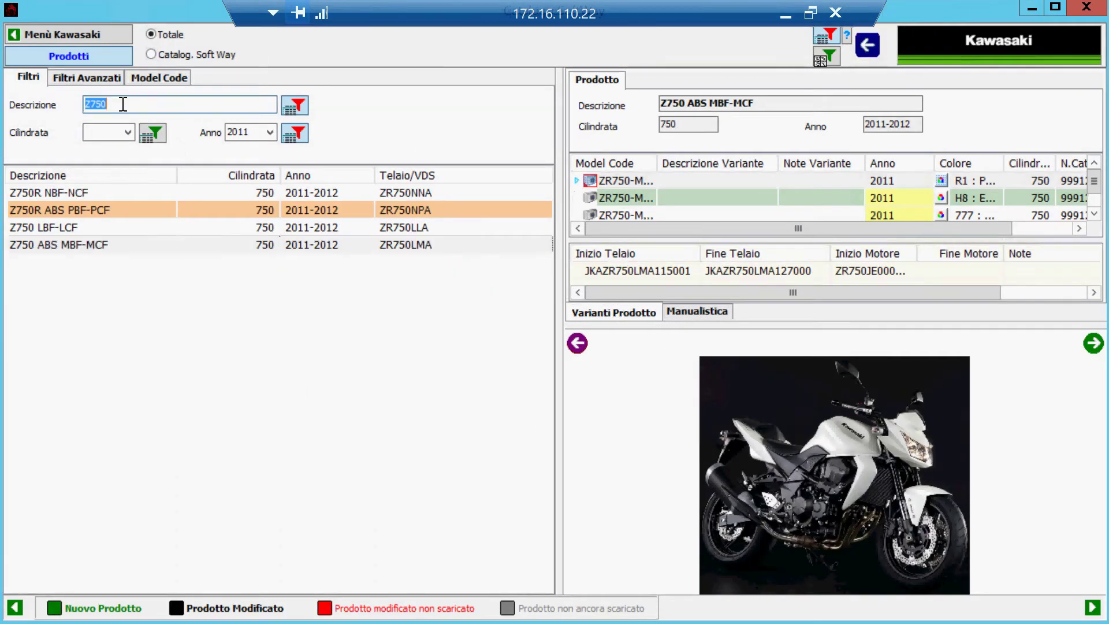
pyautogui.write('GP')
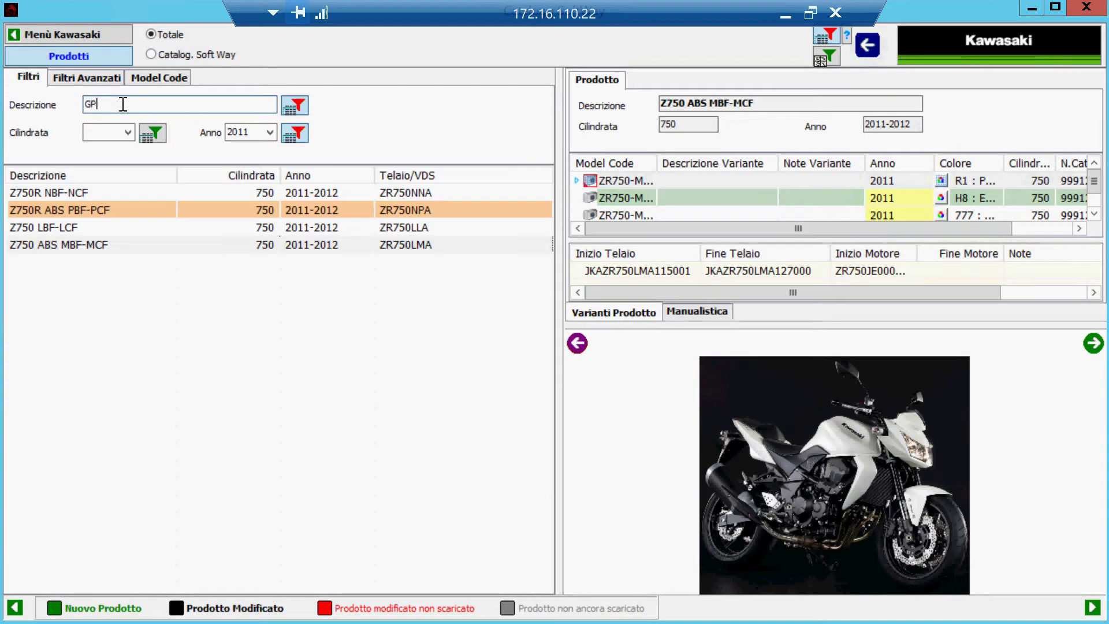
pyautogui.write('Z')
pyautogui.press('Tab')
pyautogui.write('550')
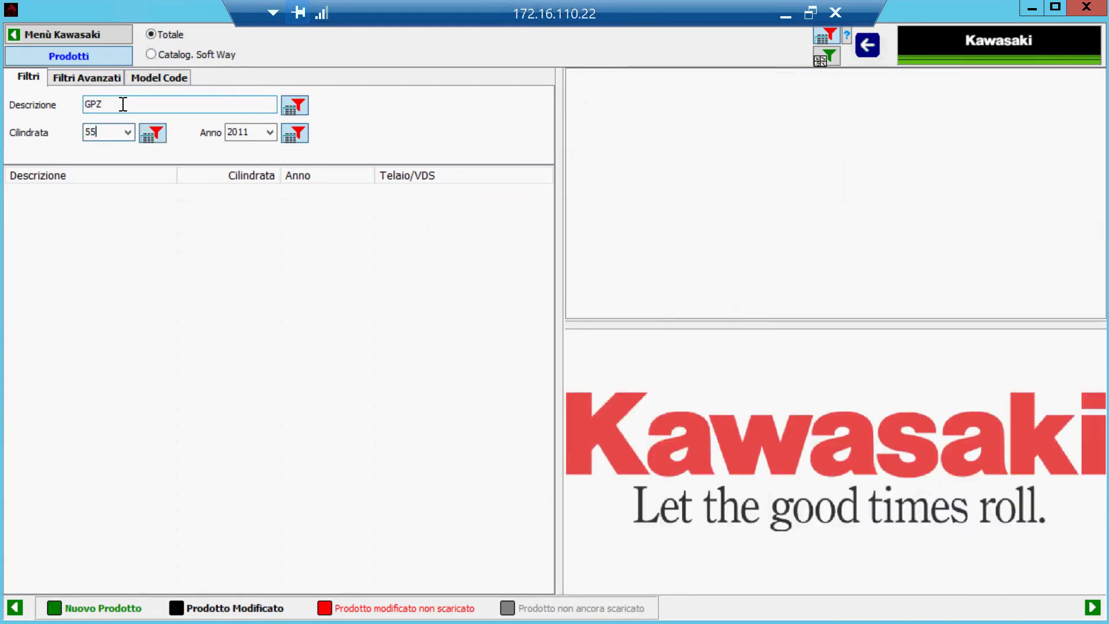
pyautogui.press('Tab')
pyautogui.press('BackSpace')
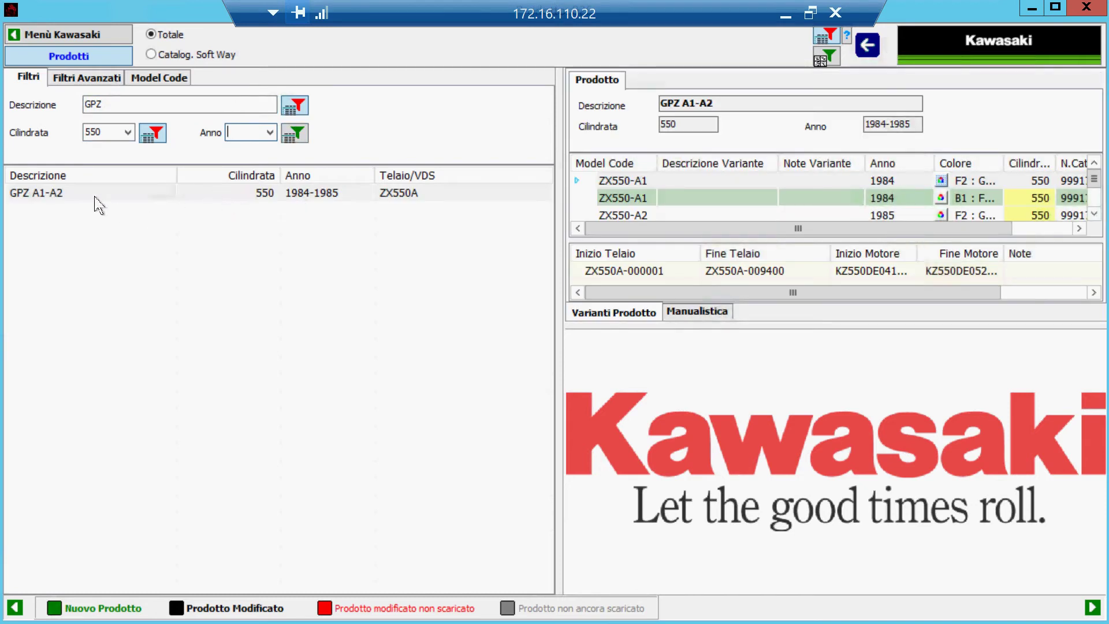
# Open the GPZ A1-A2 model's engine drawings and select the CARBURATORE RICAMBI table.
pyautogui.click(236, 196)
pyautogui.doubleClick(243, 196)
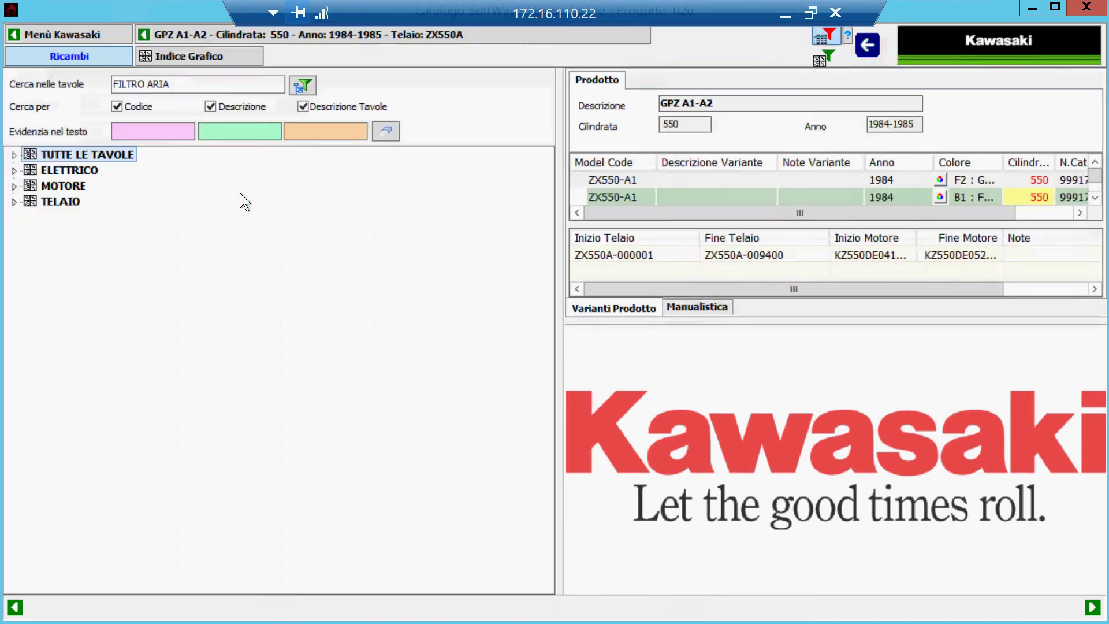
pyautogui.doubleClick(65, 188)
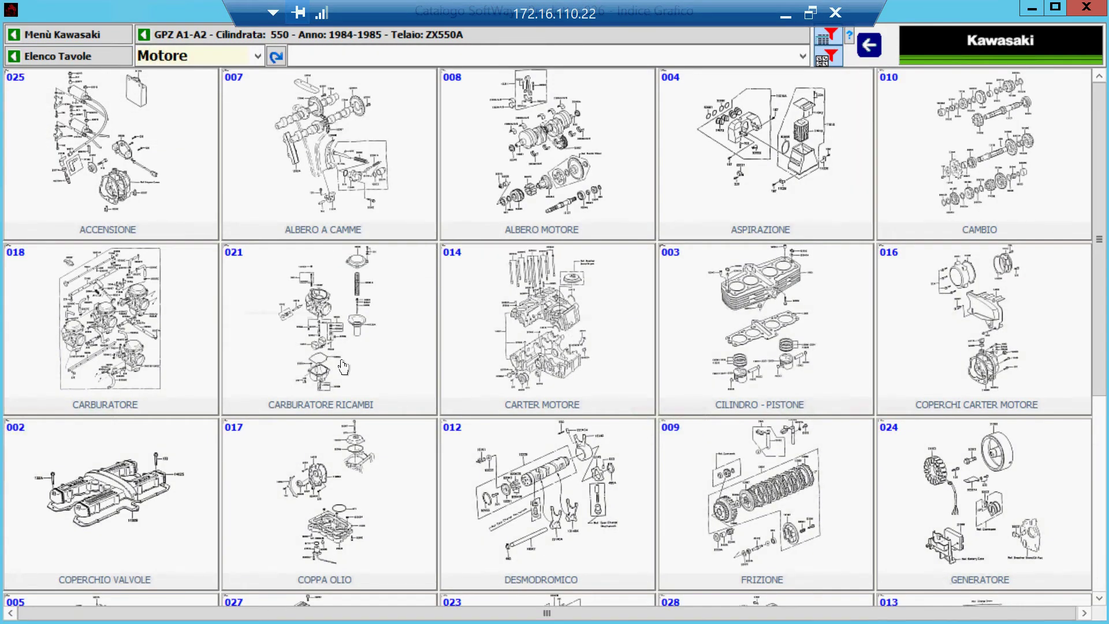
pyautogui.click(347, 335)
# Switch to the order document in LibreOffice Writer and highlight the "N.4 GUARNIZIONI VASCHETTA CARBURATORE" line in green.
pyautogui.hotkey('alt', 'Tab')
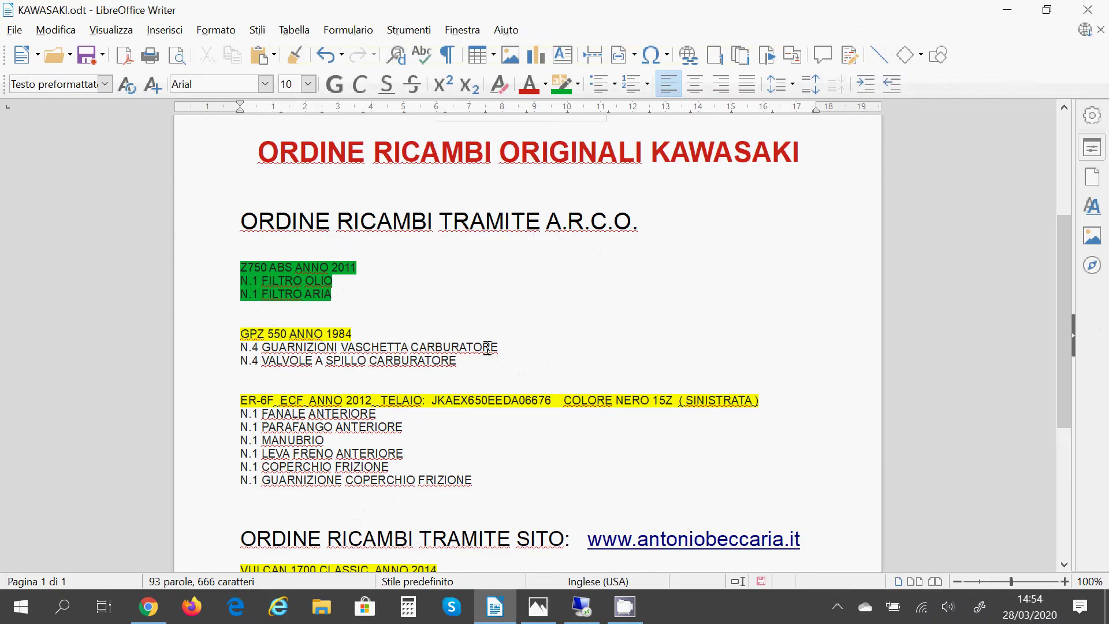
pyautogui.moveTo(494, 347); pyautogui.dragTo(243, 346)
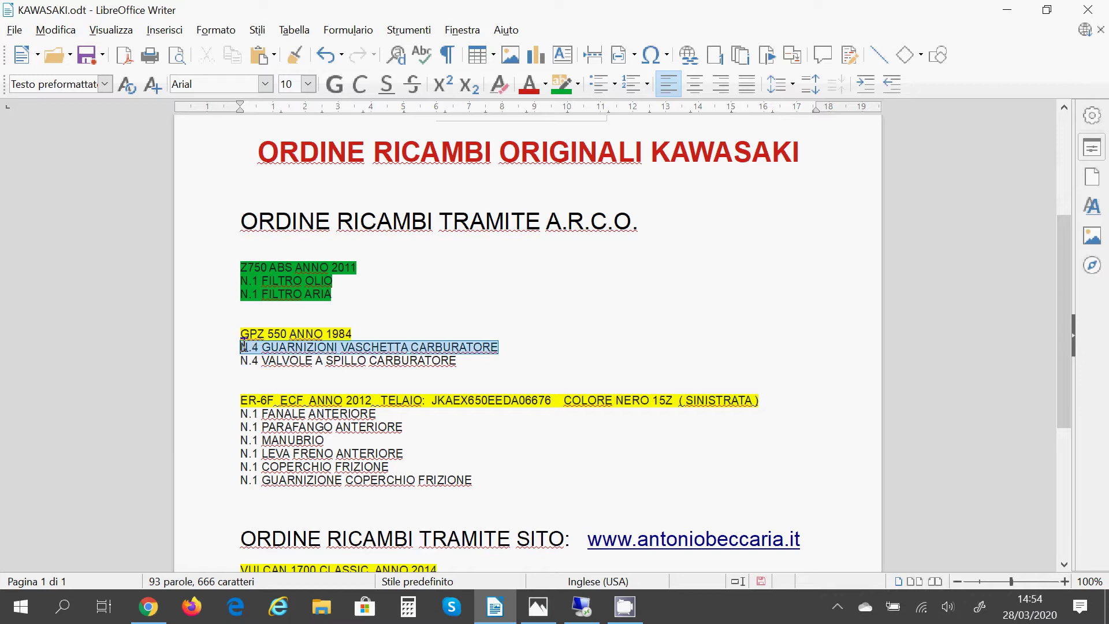
pyautogui.click(550, 91)
# Switch back to the remote catalogue and add four float bowl O-rings 920551128 from callout 92055C to the parts list.
pyautogui.hotkey('alt', 'Tab')
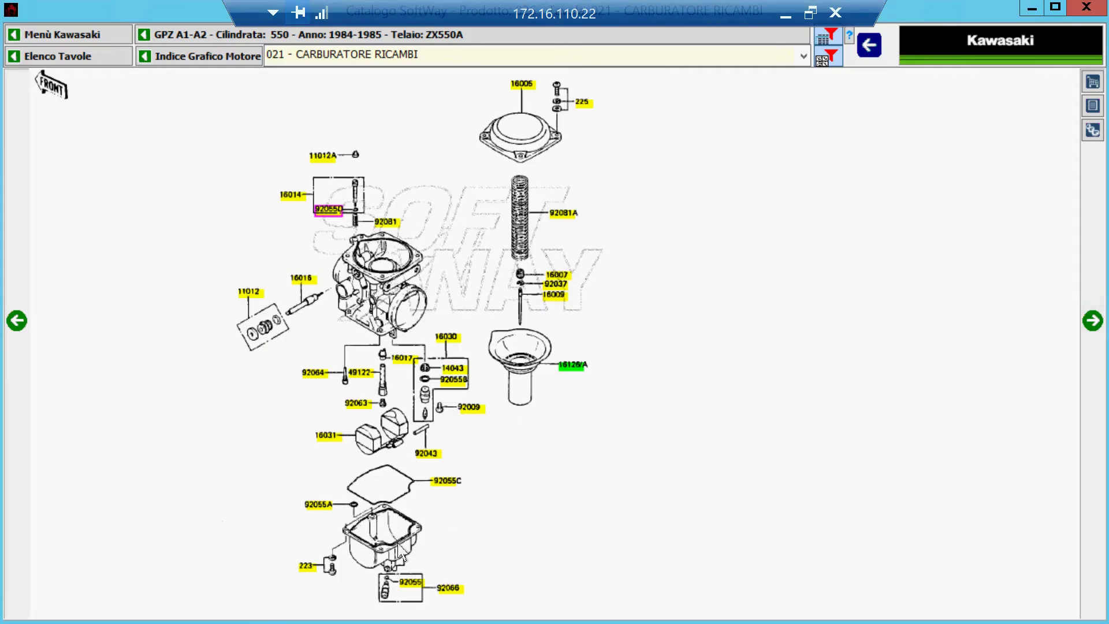
pyautogui.click(444, 485)
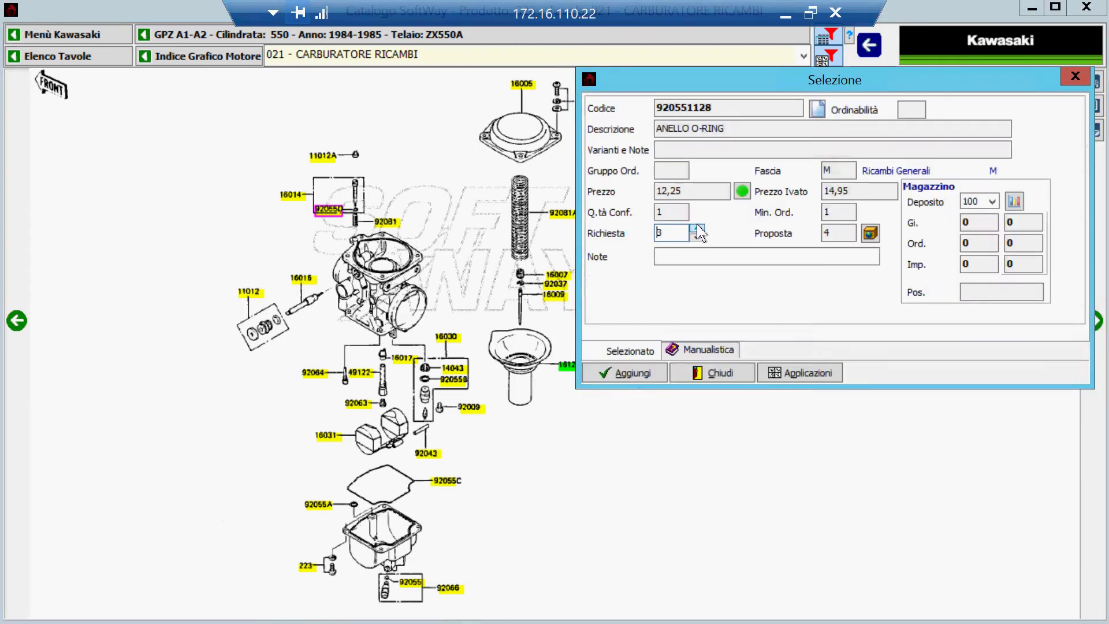
pyautogui.click(632, 377)
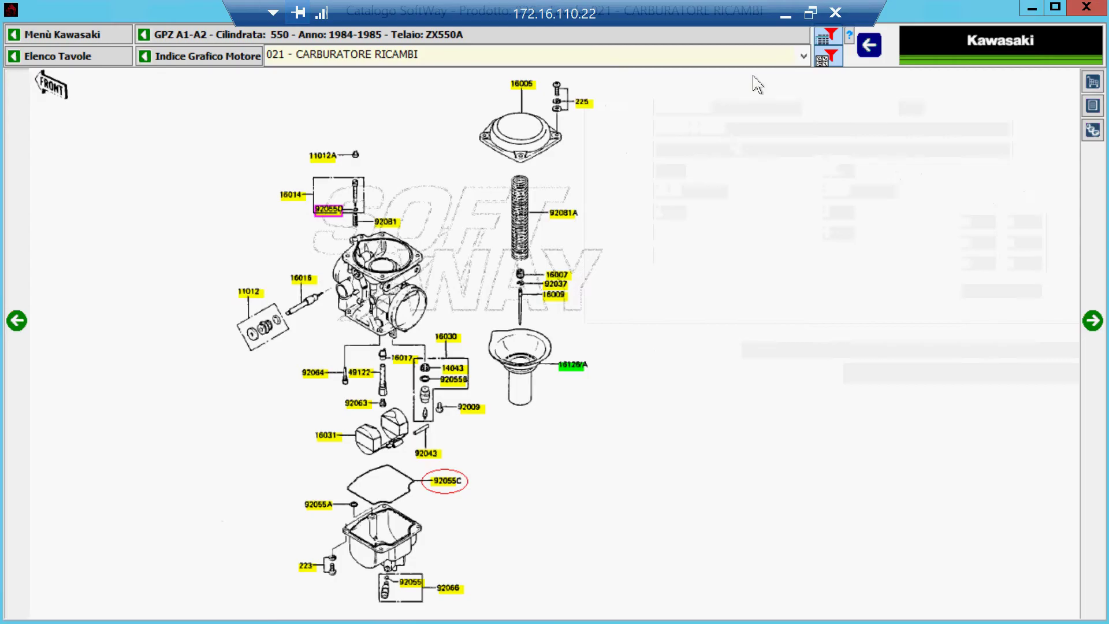
# Select the GPZ 550 heading with its two part lines in the LibreOffice Writer order document and return to the remote catalogue.
pyautogui.click(785, 15)
pyautogui.click(373, 362)
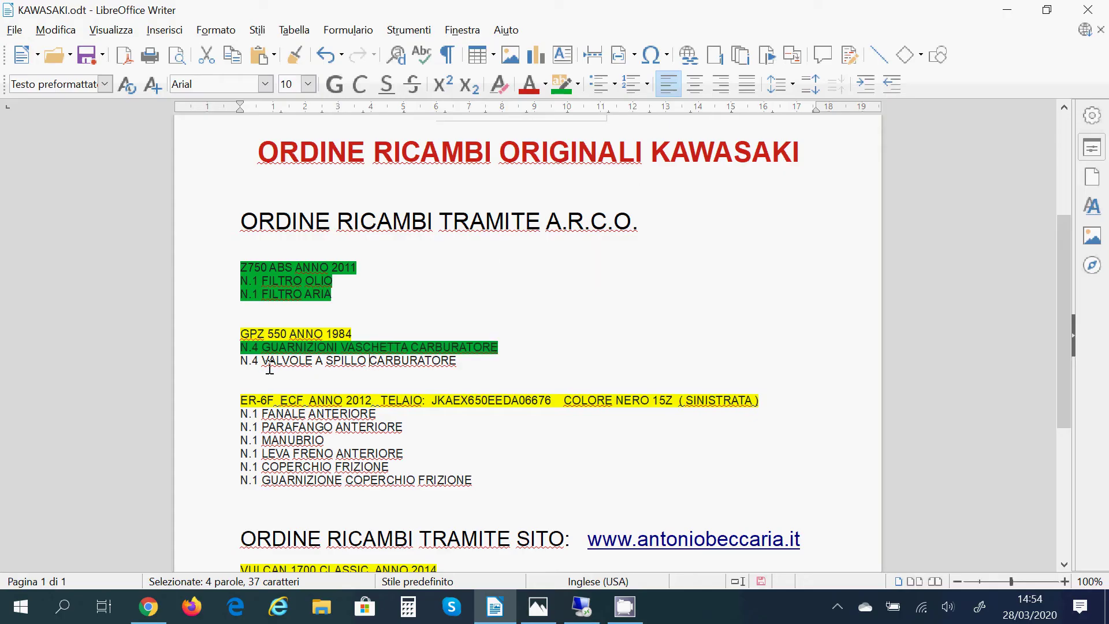
pyautogui.moveTo(467, 361); pyautogui.dragTo(238, 330)
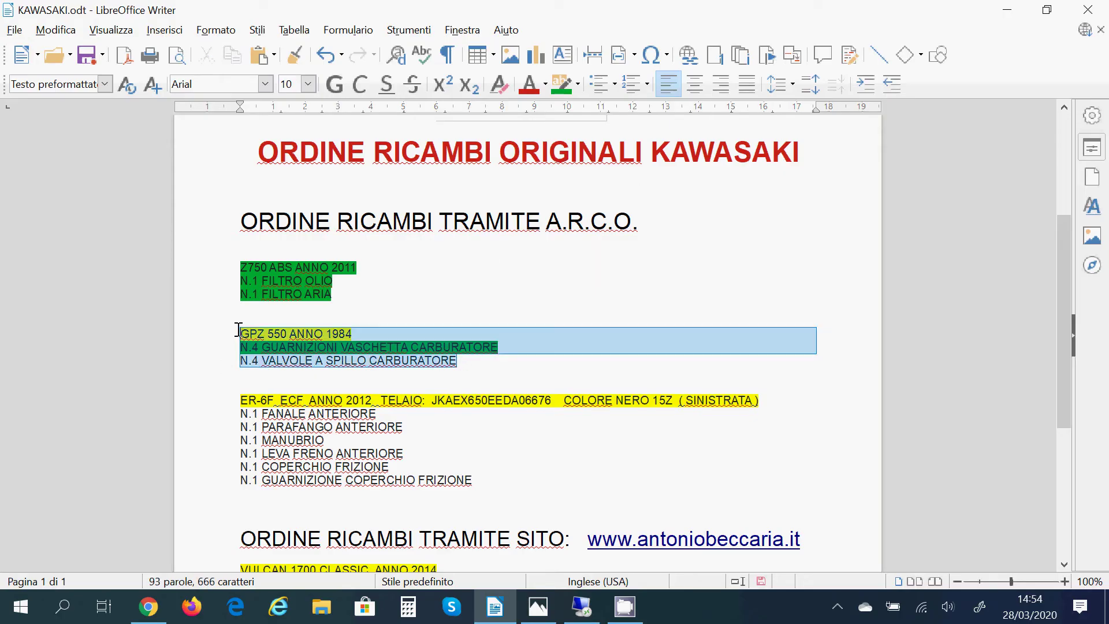
pyautogui.hotkey('alt', 'Tab')
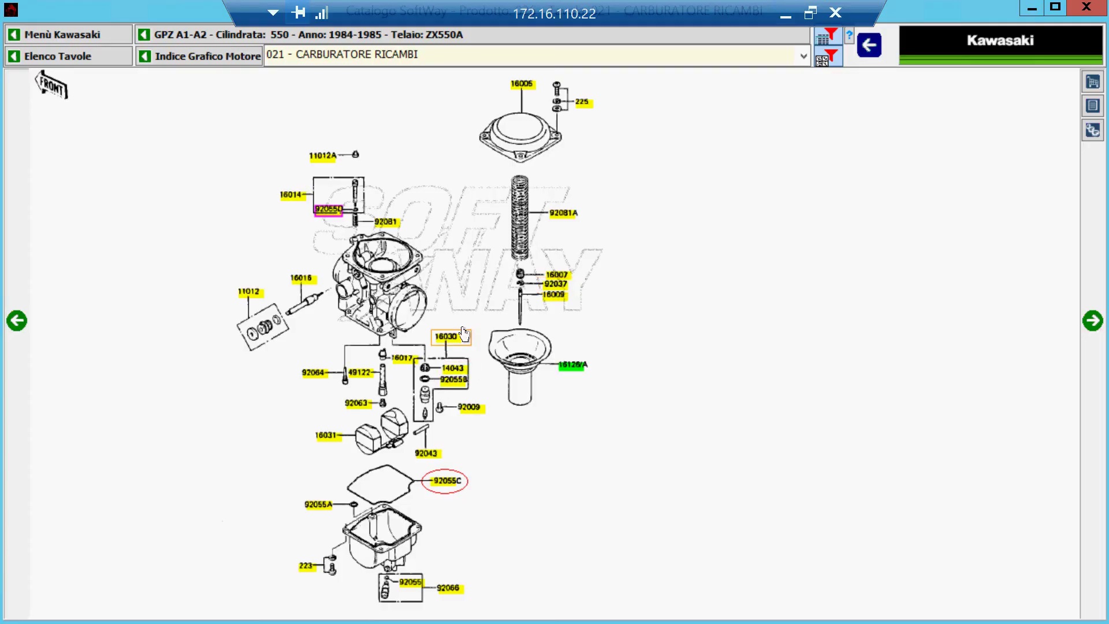
# Add four needle valves 160301024 from callout 16030 to the parts list and review the list.
pyautogui.click(449, 342)
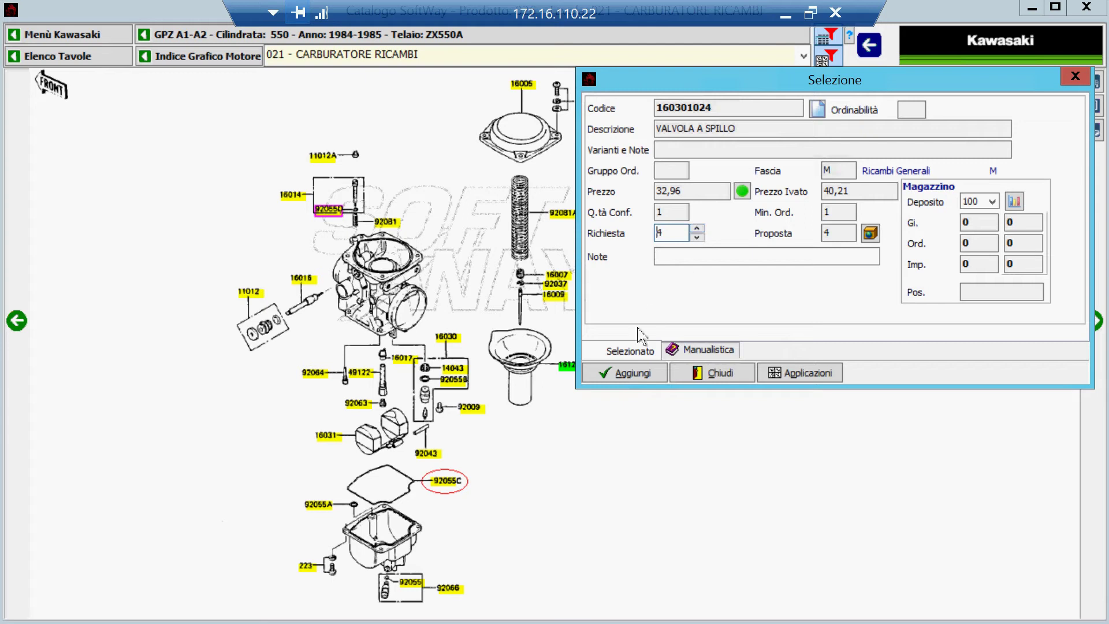
pyautogui.click(633, 373)
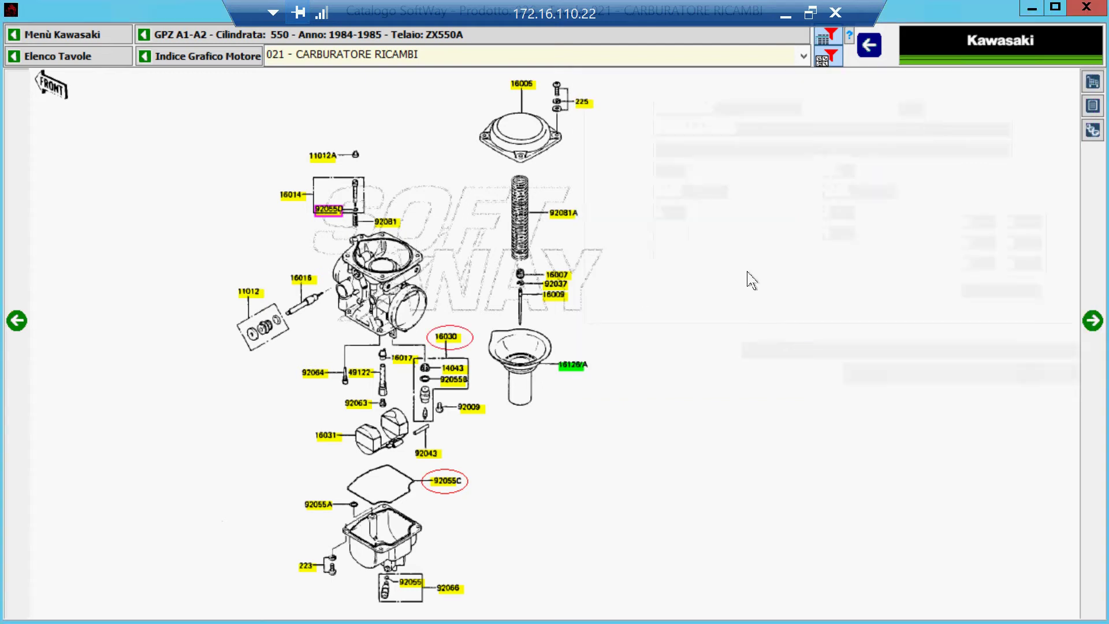
pyautogui.click(1093, 83)
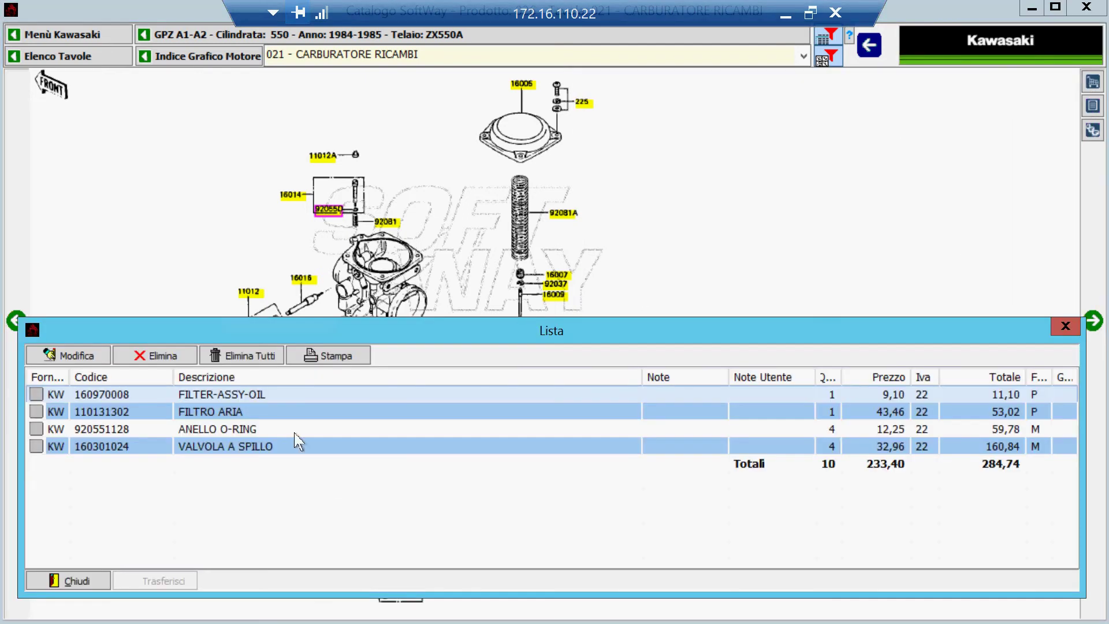
pyautogui.click(1066, 326)
# Switch to the LibreOffice Writer order document and copy the chassis number from the ER-6F ECF heading.
pyautogui.click(784, 16)
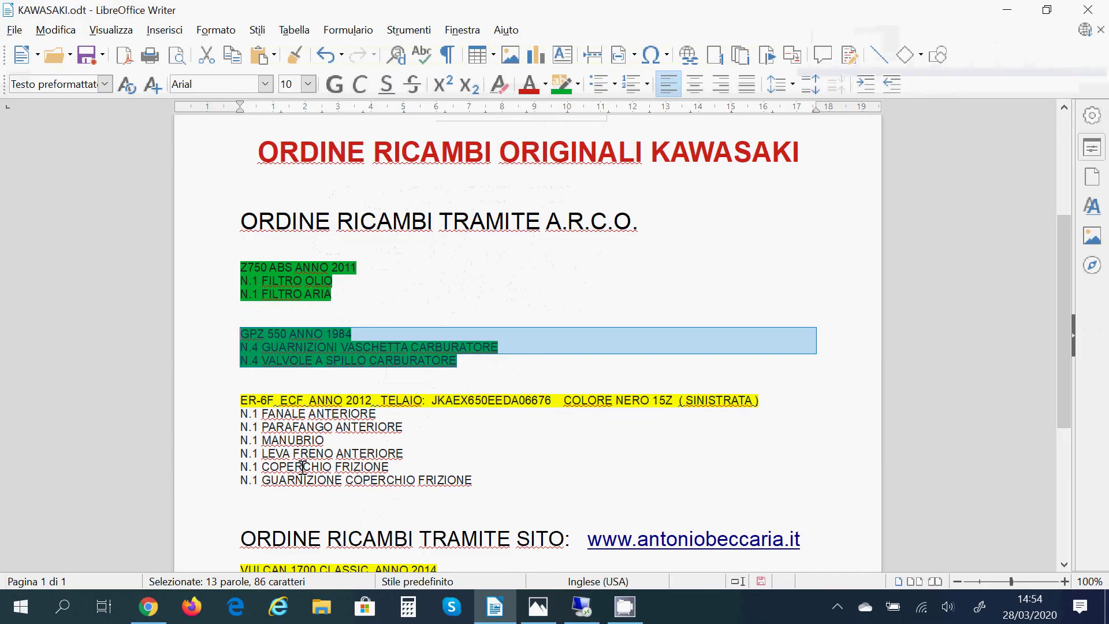
pyautogui.scroll(-3, 306, 450)
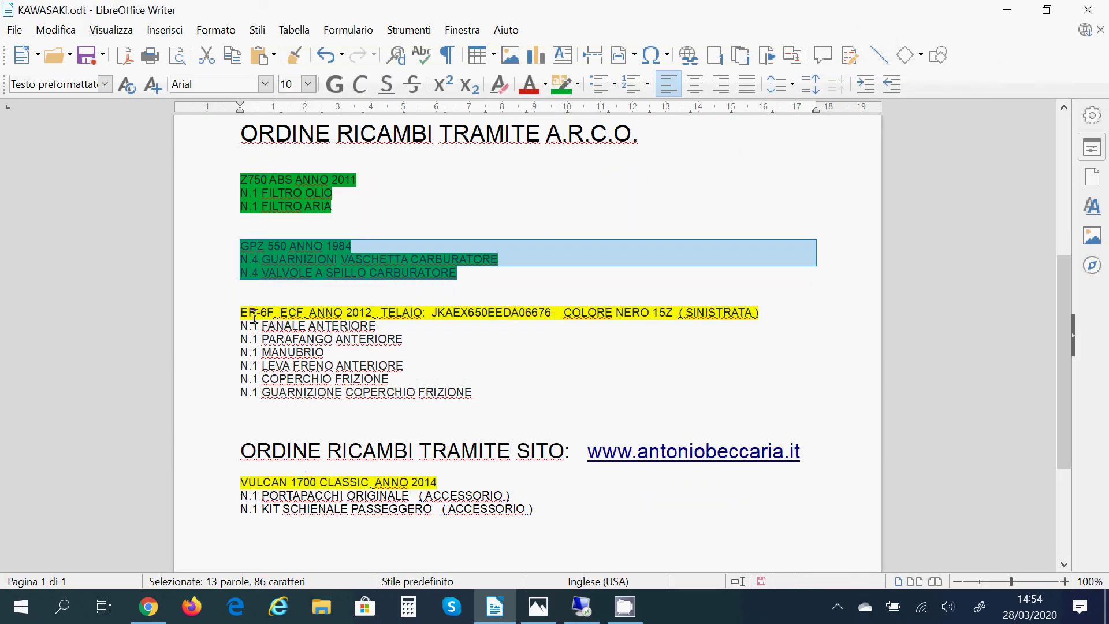
pyautogui.moveTo(243, 312); pyautogui.dragTo(288, 313)
pyautogui.click(300, 312)
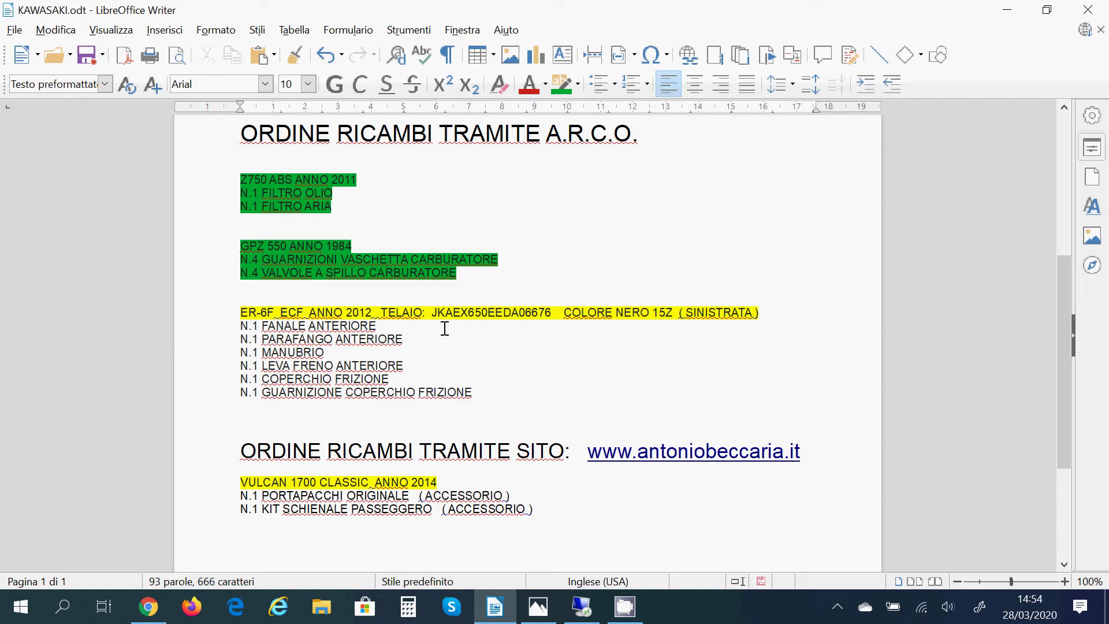
pyautogui.moveTo(442, 309); pyautogui.dragTo(552, 315)
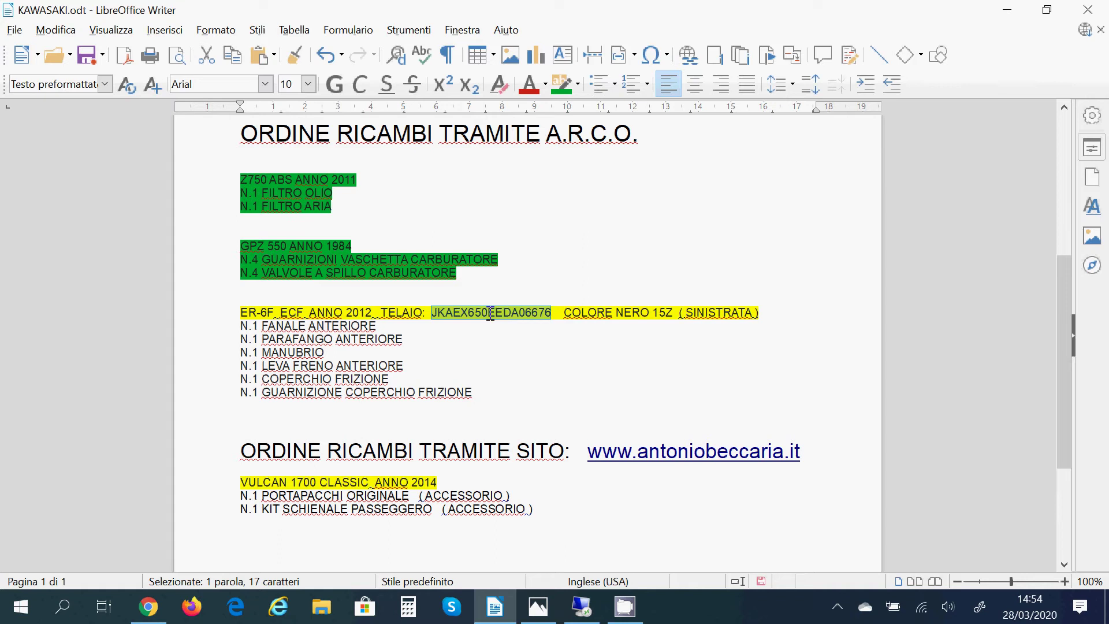
pyautogui.rightClick(490, 313)
pyautogui.click(529, 343)
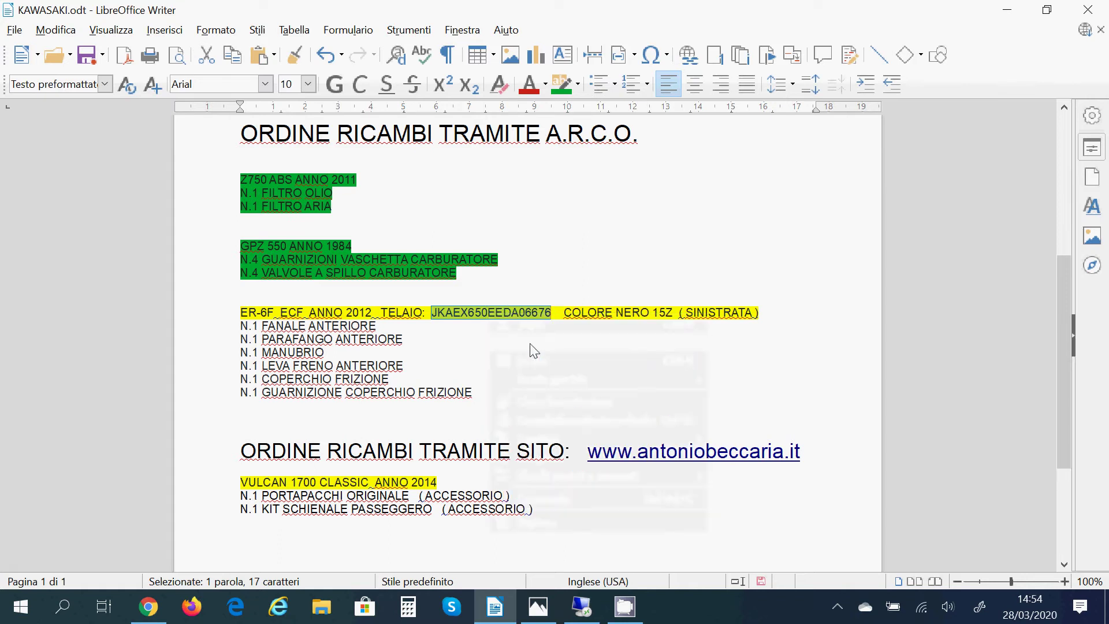
# Return to the remote catalogue, leave the GPZ A1-A2 model and clear the product list's displacement and description filters.
pyautogui.hotkey('alt', 'Tab')
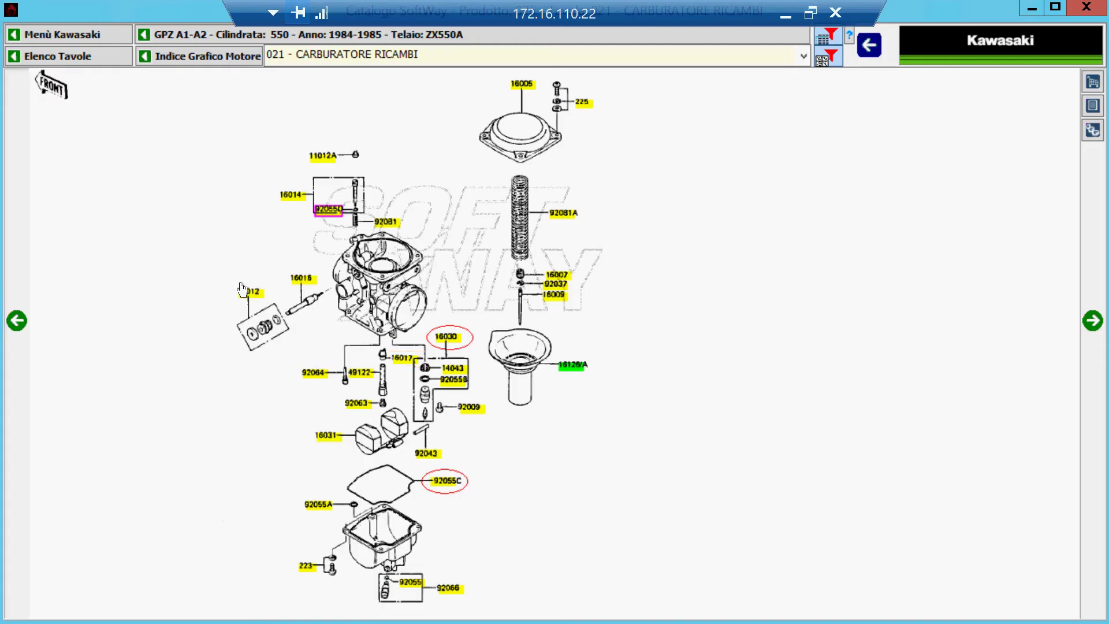
pyautogui.press('Escape')
pyautogui.press('Escape')
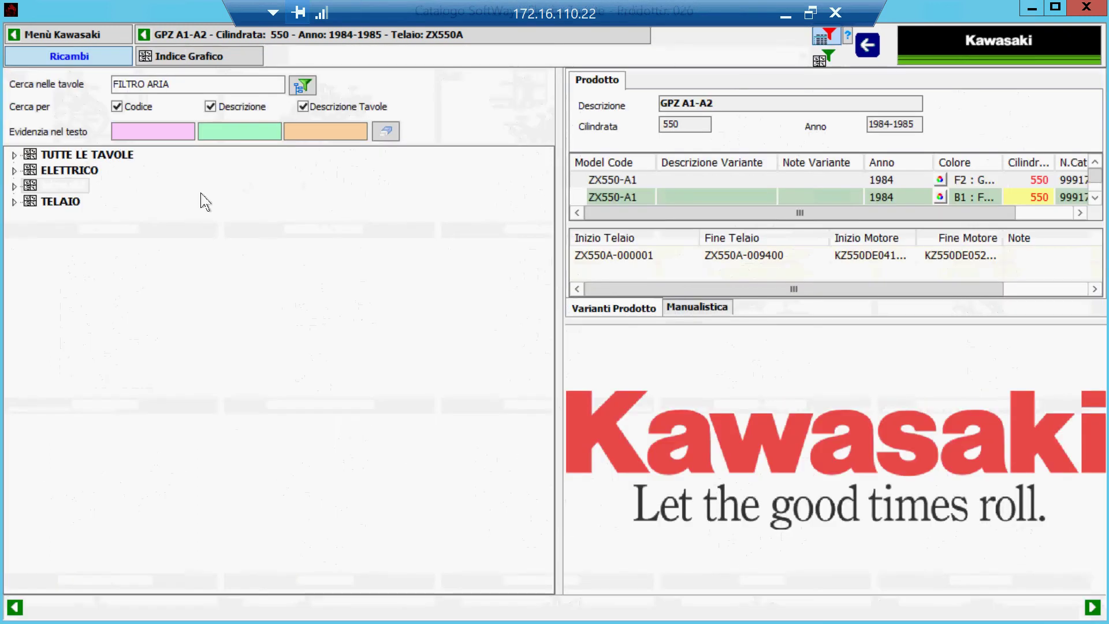
pyautogui.click(108, 132)
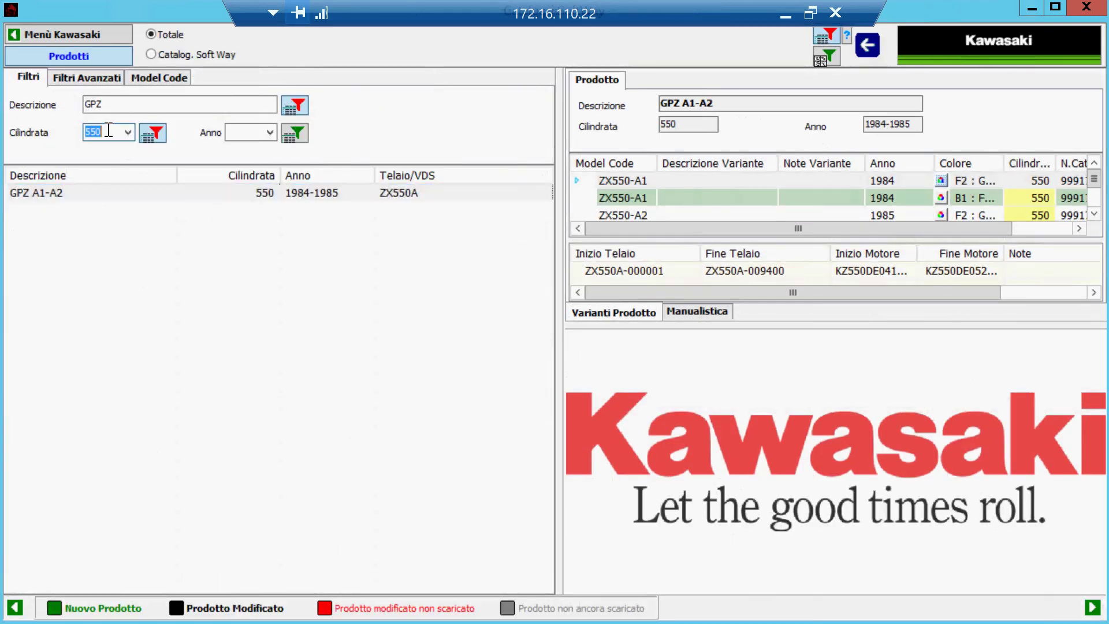
pyautogui.press('BackSpace')
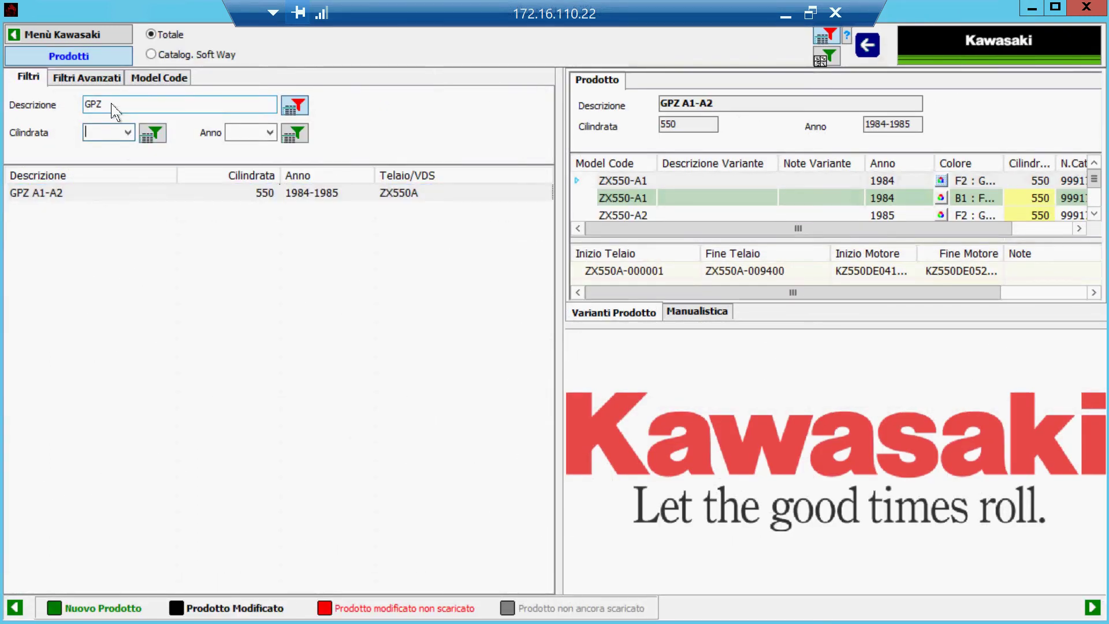
pyautogui.click(112, 105)
pyautogui.press('BackSpace')
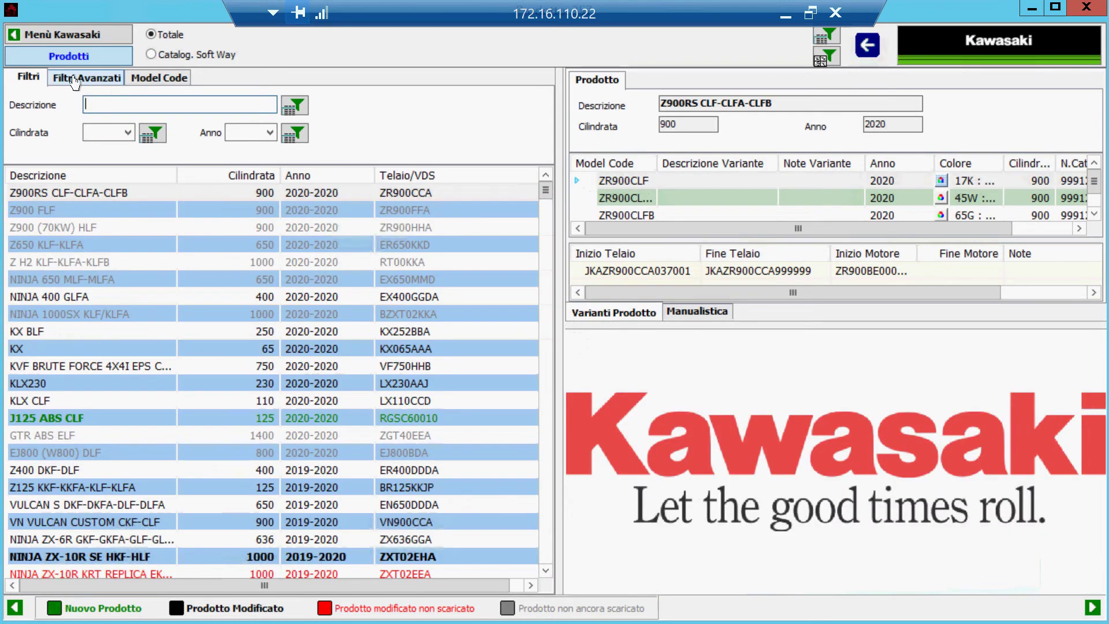
# Filter the products by chassis in the advanced filters, using the copied chassis number.
pyautogui.click(75, 81)
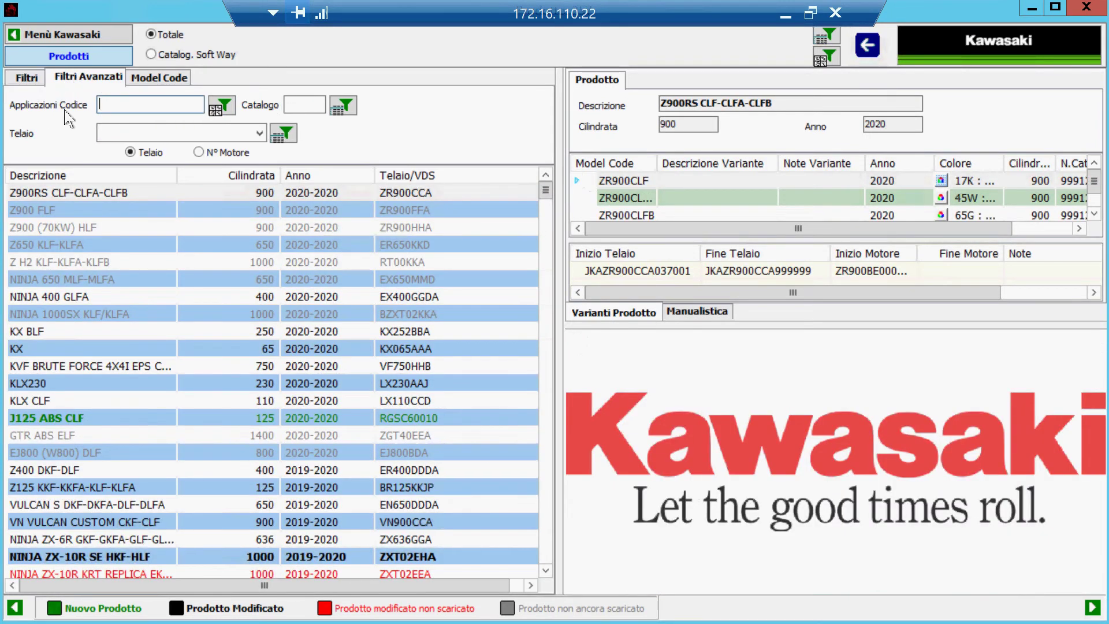
pyautogui.click(130, 132)
pyautogui.rightClick(121, 133)
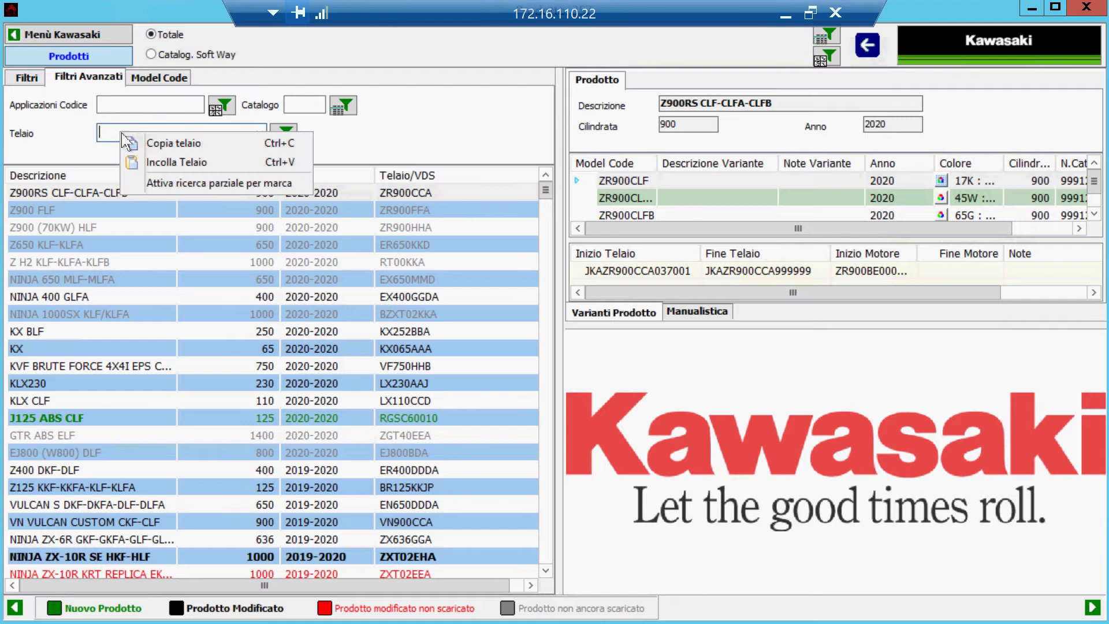
pyautogui.click(168, 161)
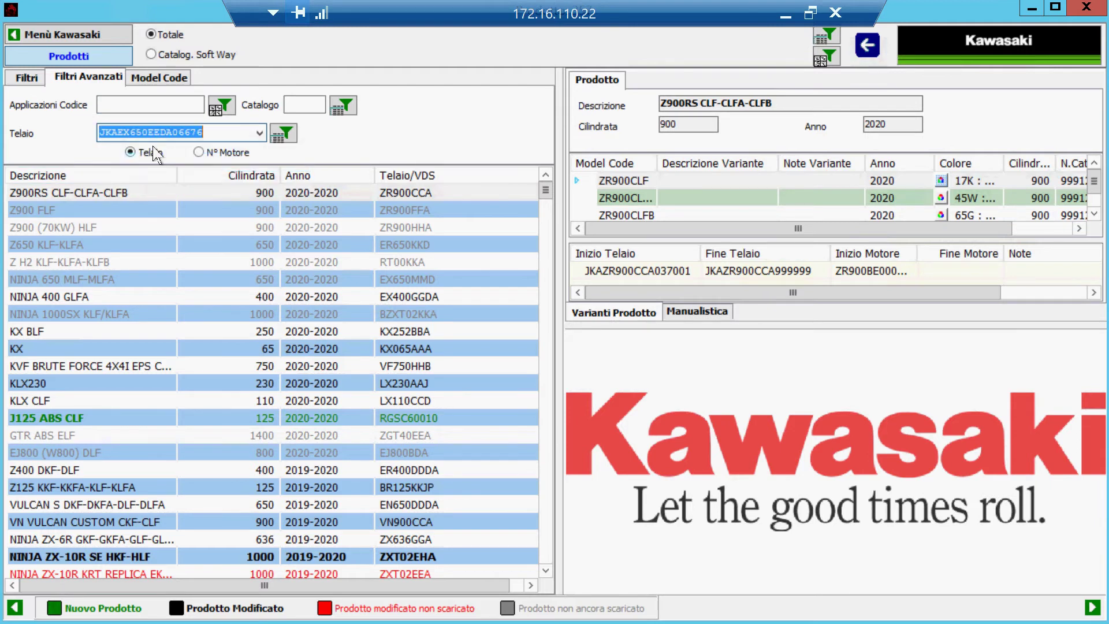
pyautogui.click(285, 135)
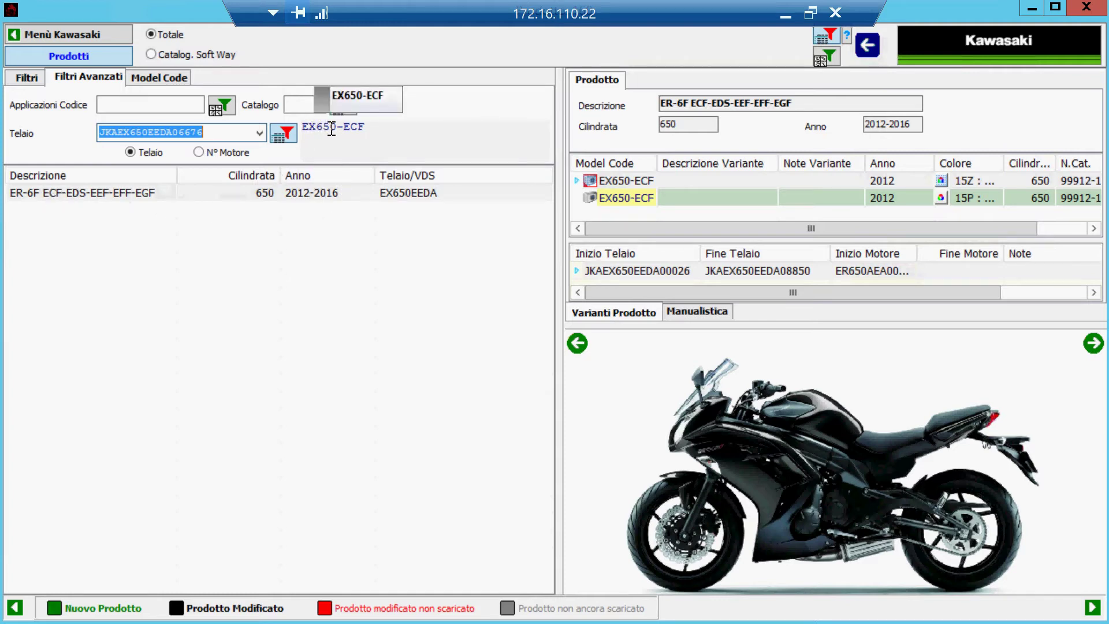
# Check the ECF version and its 15Z colour variant, and open the ER-6F ECF-EDS-EEF-EFF-EGF model.
pyautogui.moveTo(365, 127); pyautogui.dragTo(356, 127)
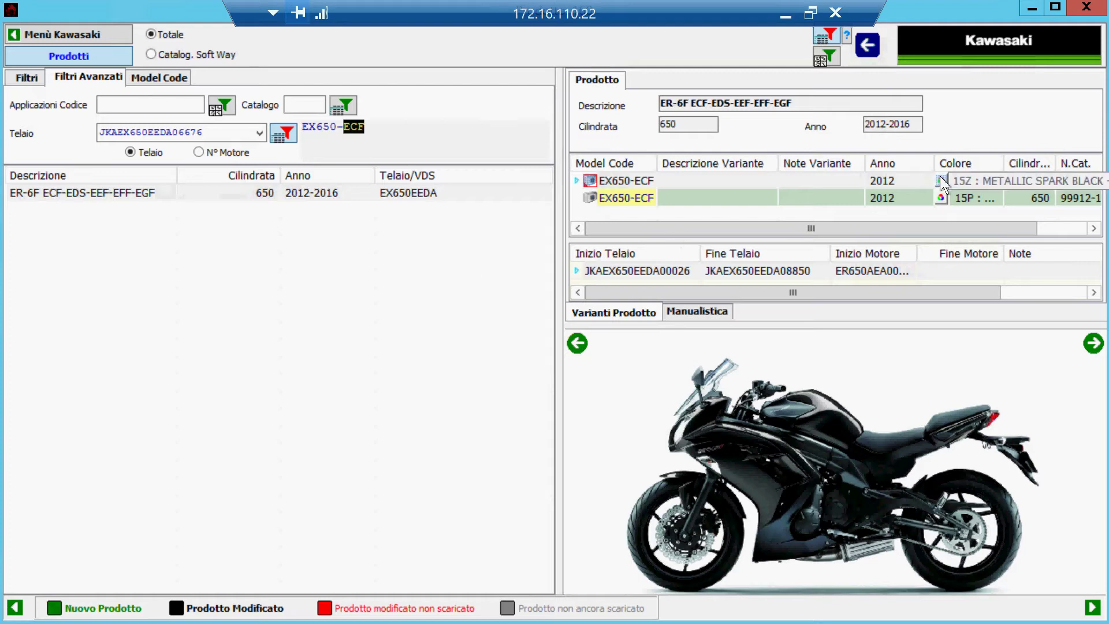
pyautogui.moveTo(879, 436)
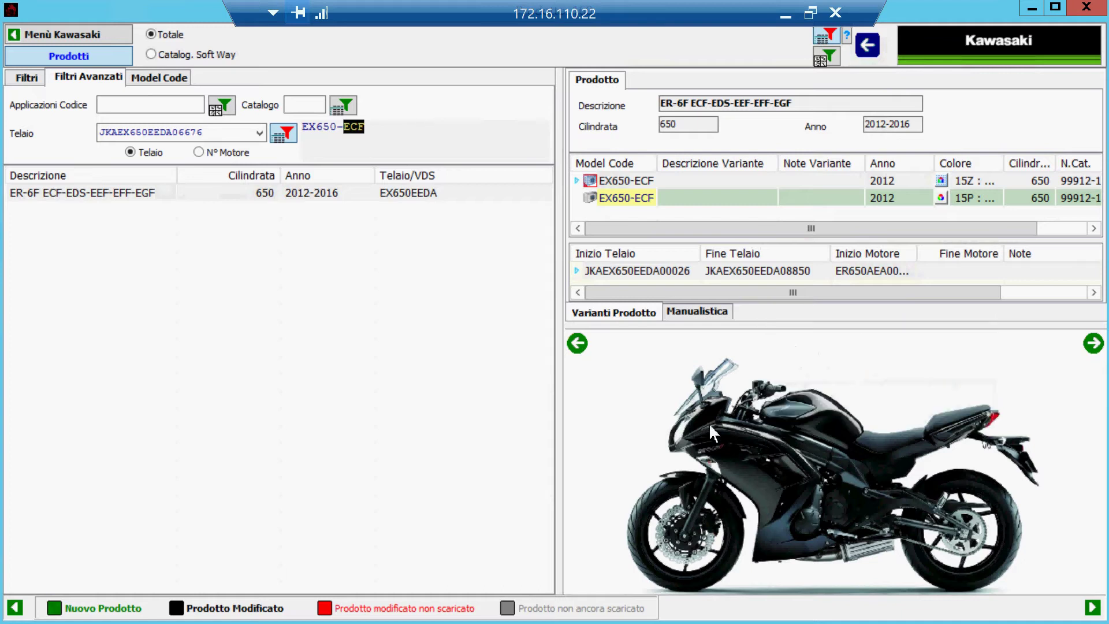
pyautogui.click(314, 194)
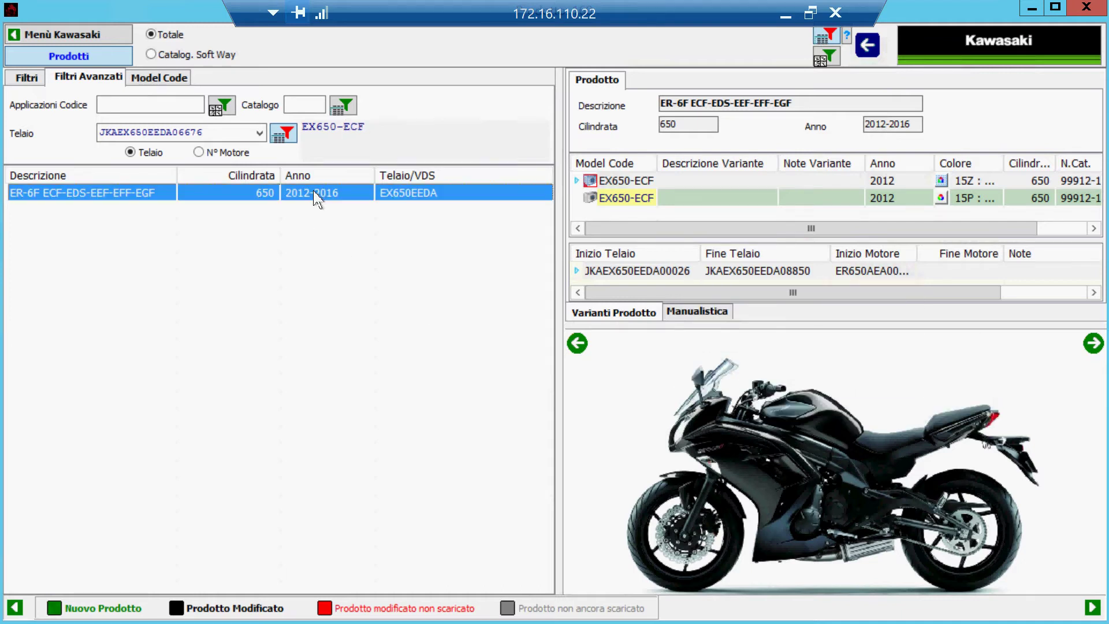
pyautogui.doubleClick(314, 194)
# Switch to the LibreOffice Writer order document and highlight the "N.1 FANALE ANTERIORE" line in green.
pyautogui.click(785, 16)
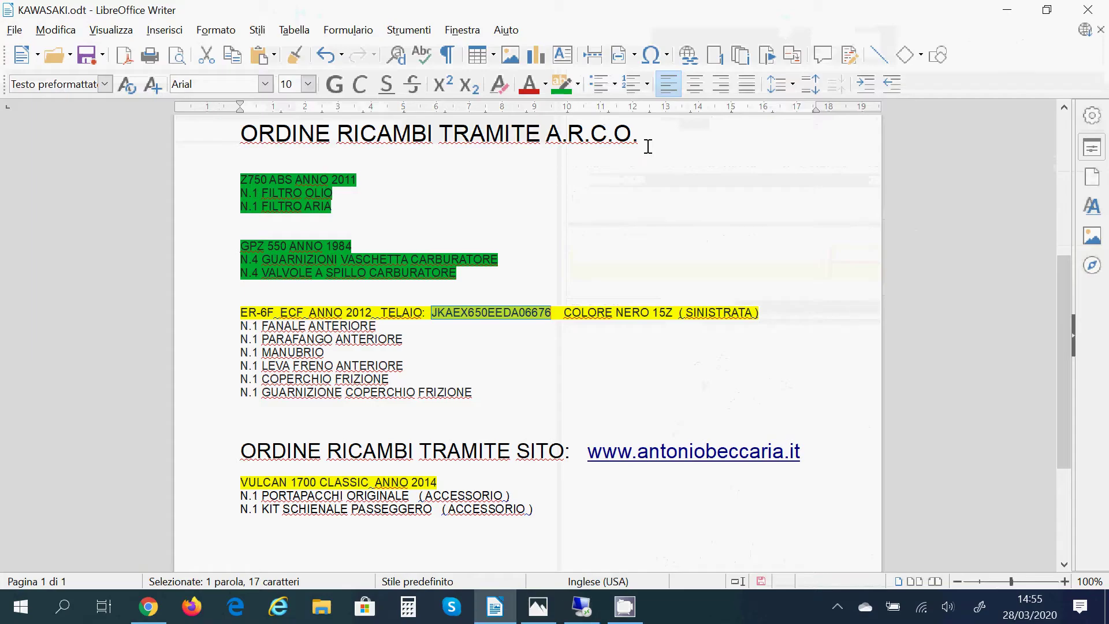
pyautogui.moveTo(385, 328); pyautogui.dragTo(239, 321)
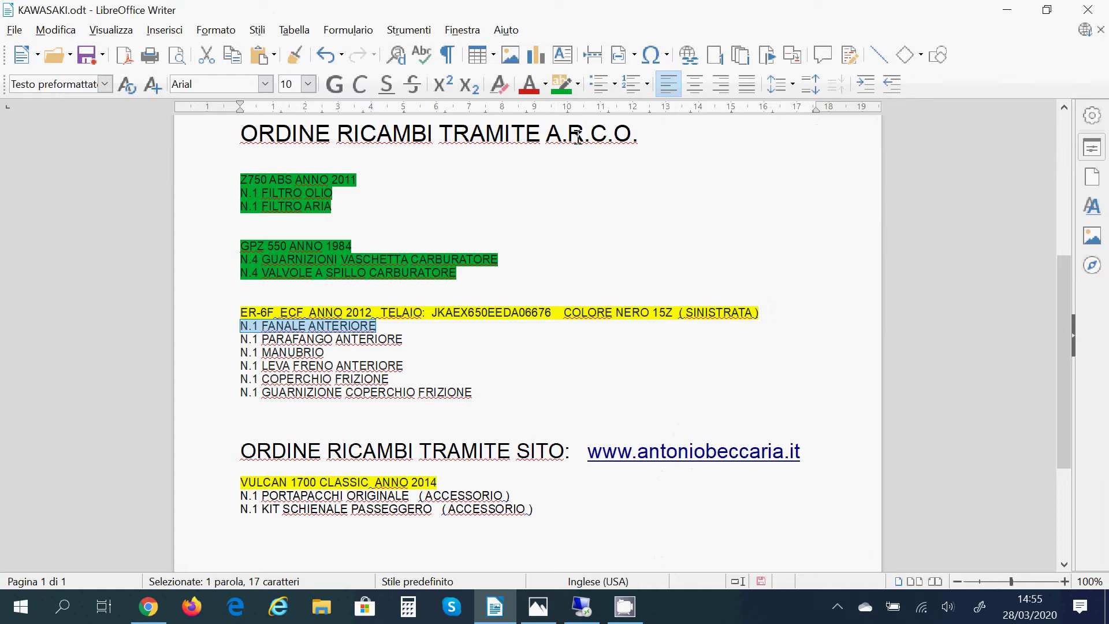
pyautogui.click(559, 85)
# Switch back to the remote catalogue and search the ER-6F model's tables for FANALE.
pyautogui.hotkey('alt', 'Tab')
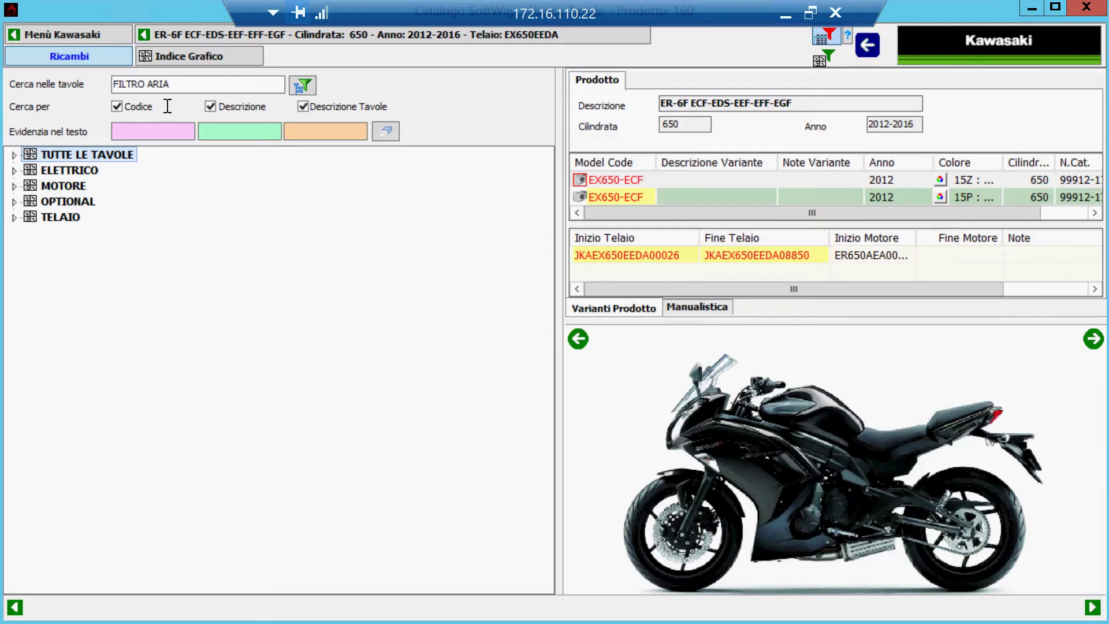
pyautogui.moveTo(168, 84); pyautogui.dragTo(113, 85)
pyautogui.write('F')
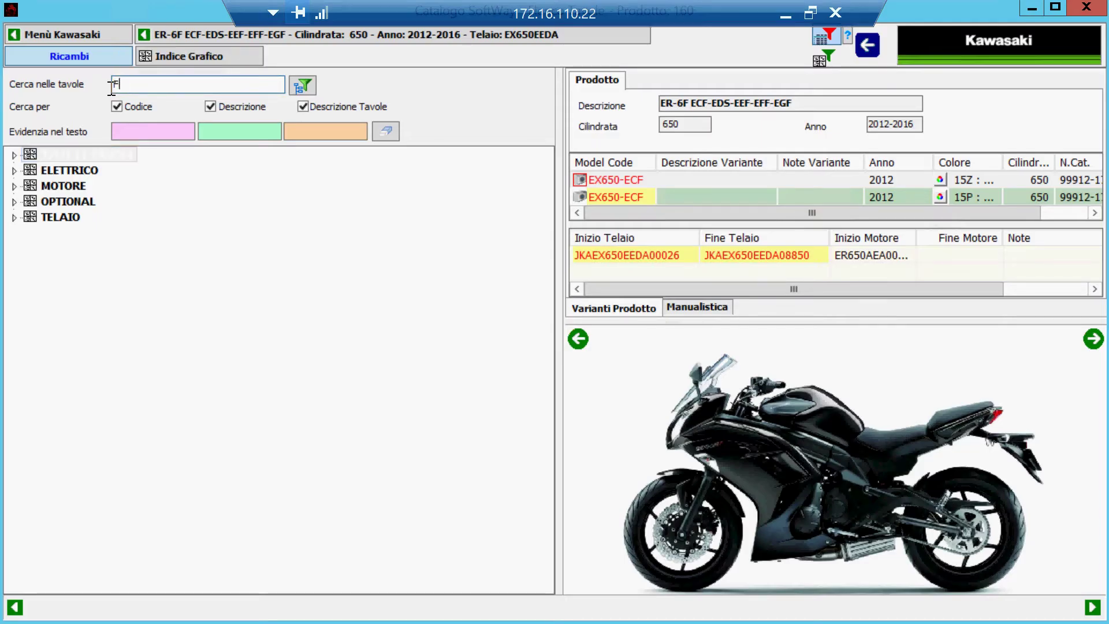
pyautogui.write('ANALE')
pyautogui.press('Return')
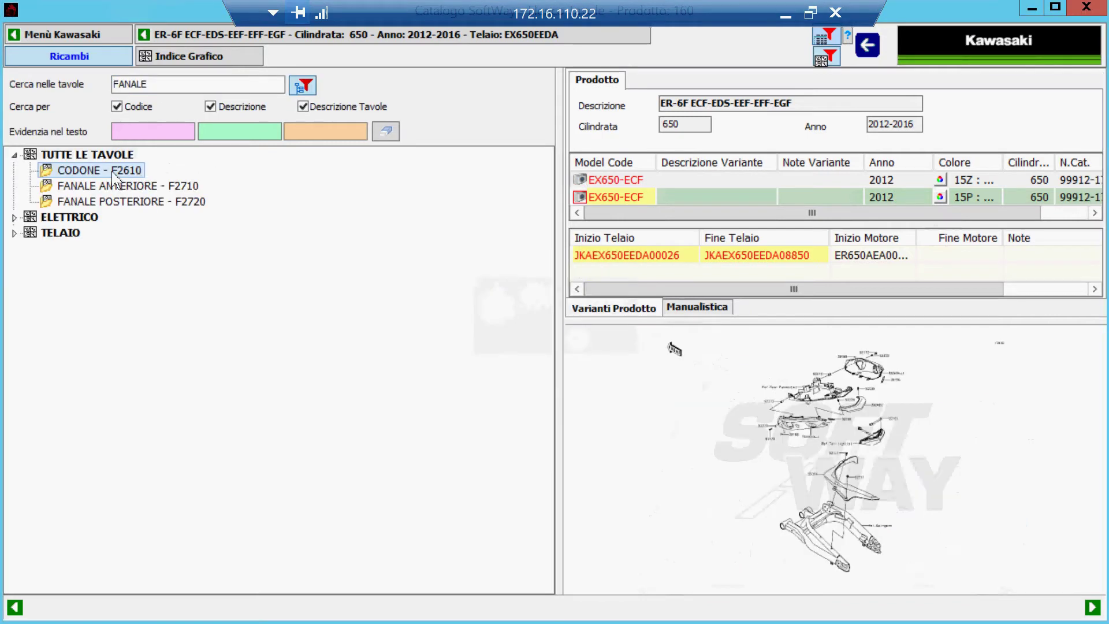
# Open the FANALE ANTERIORE - F2710 table and add one headlight 230070173 from callout 23007 to the parts list.
pyautogui.click(115, 185)
pyautogui.doubleClick(756, 438)
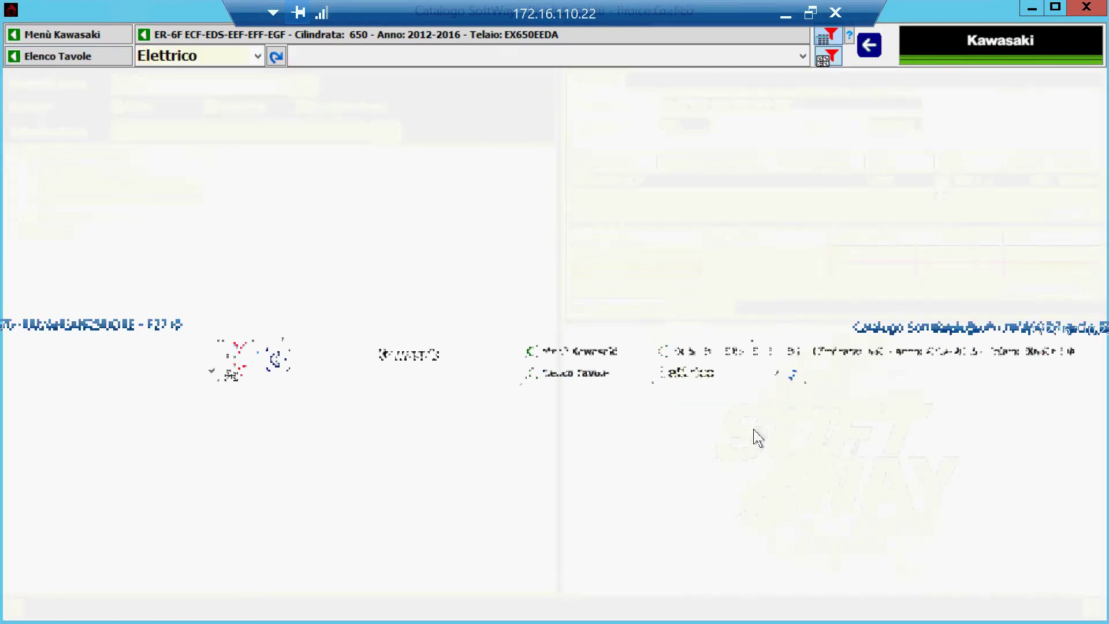
pyautogui.click(310, 332)
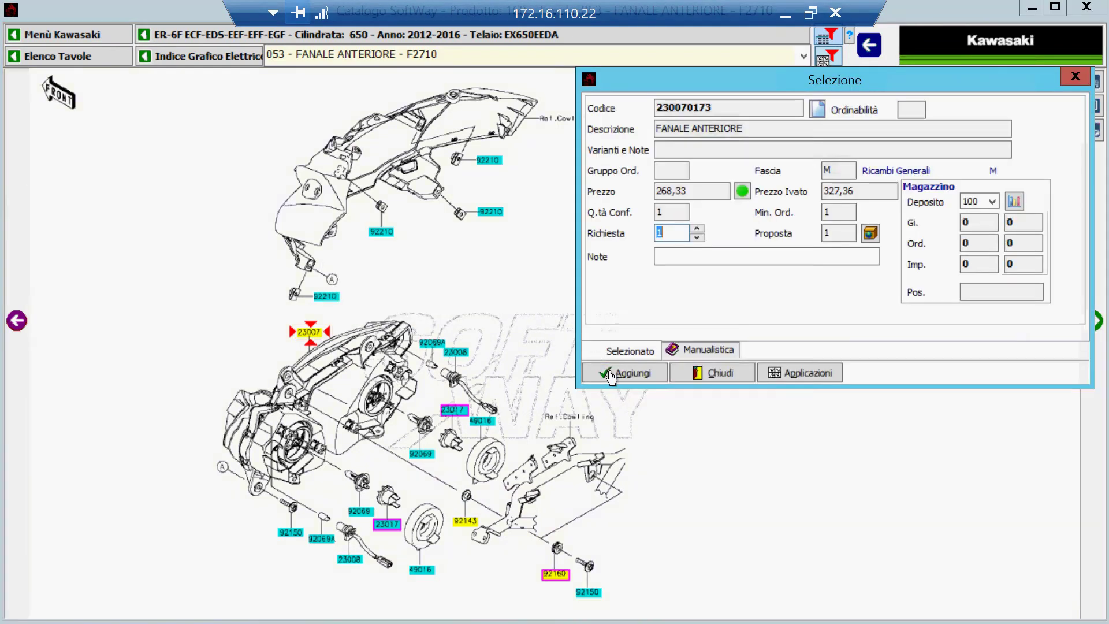
pyautogui.click(608, 373)
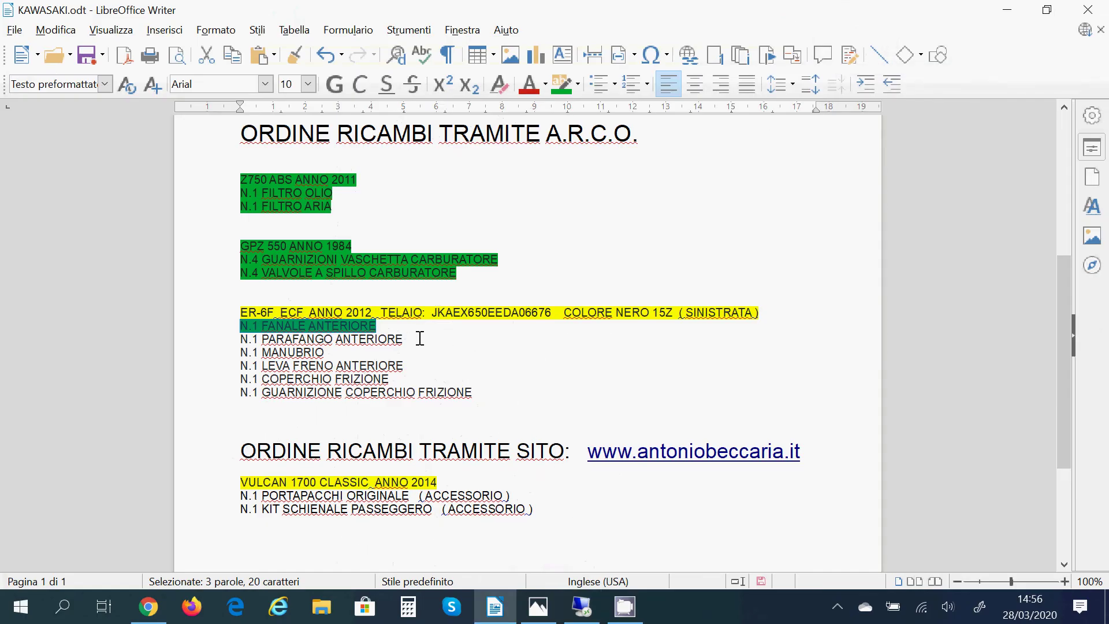
# Highlight the "N.1 PARAFANGO ANTERIORE" line in green in the Writer order document and return to the remote catalogue.
pyautogui.moveTo(419, 338); pyautogui.dragTo(237, 336)
pyautogui.click(560, 85)
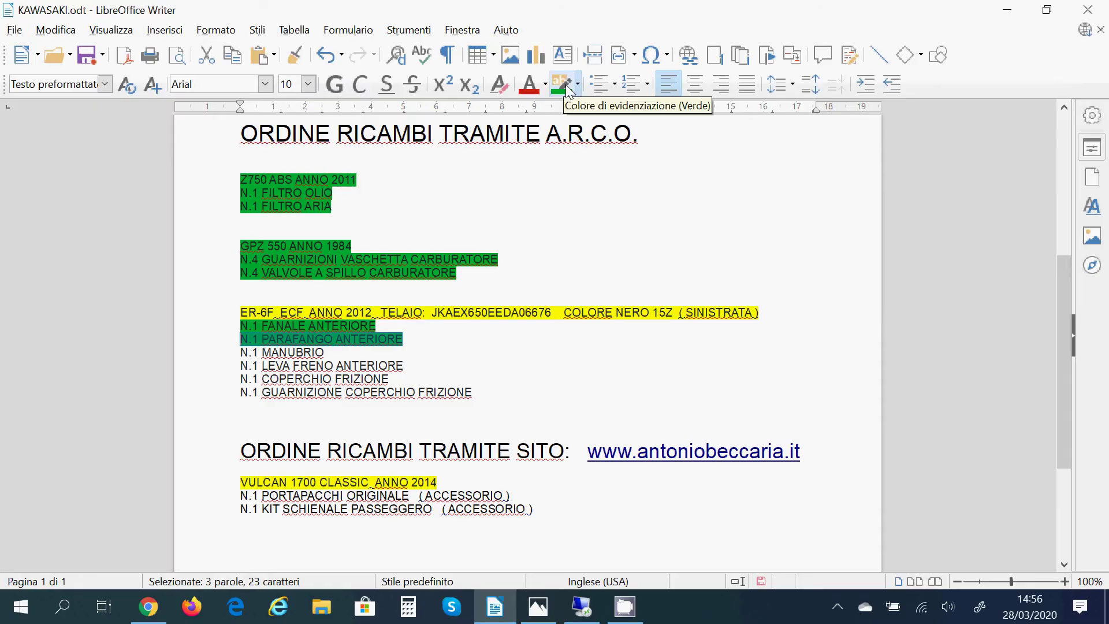
pyautogui.hotkey('alt', 'Tab')
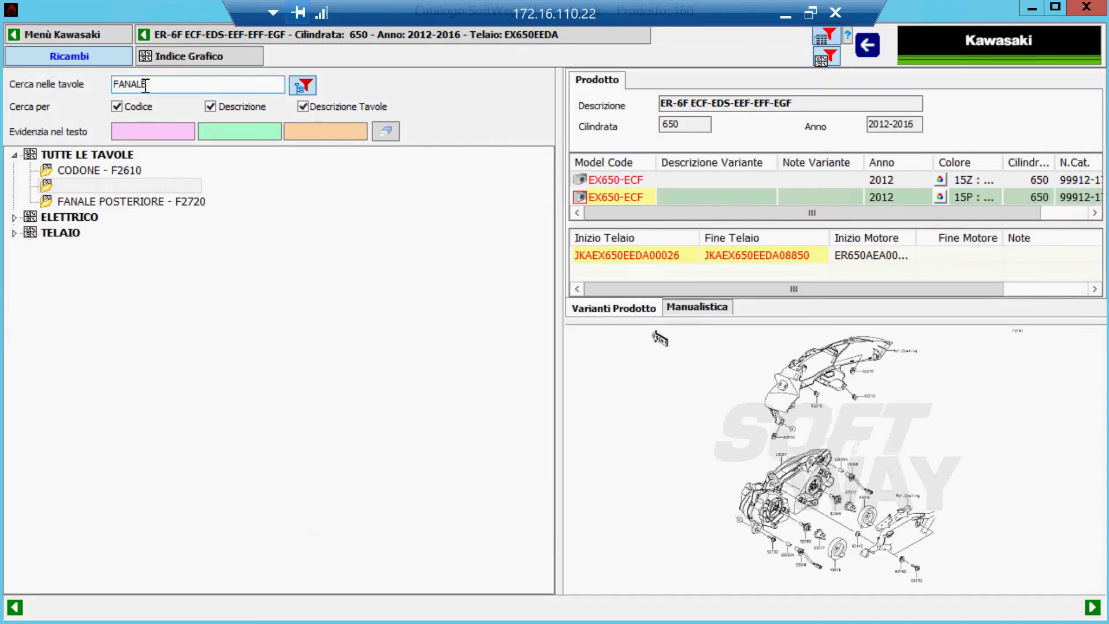
# Search the ER-6F model's tables for PARAFANG.
pyautogui.doubleClick(145, 85)
pyautogui.write('PARAF')
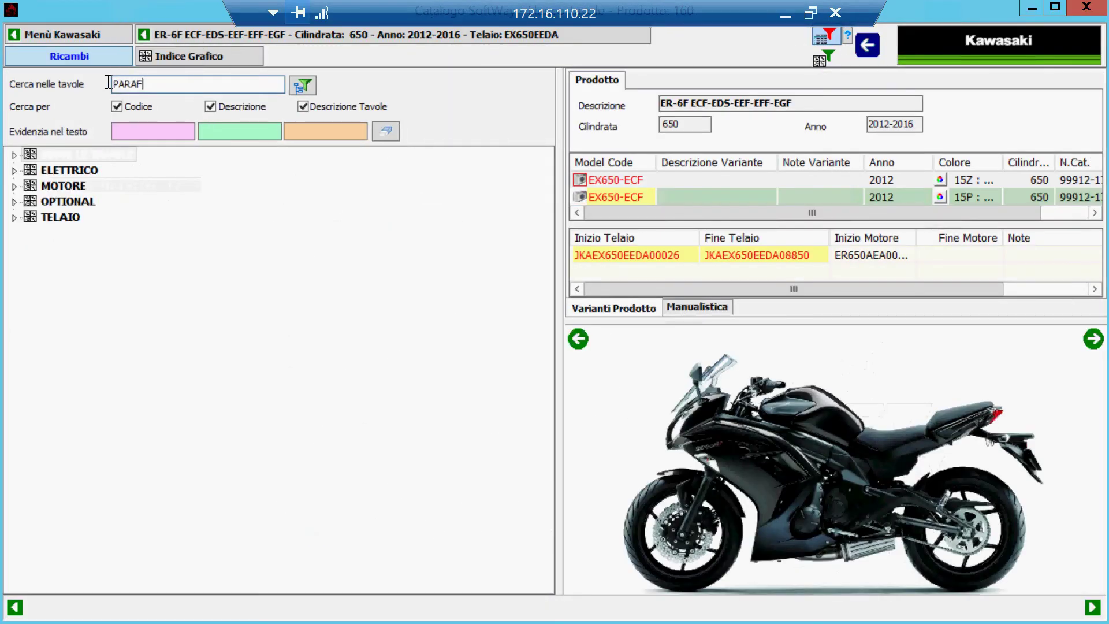
pyautogui.write('ANG')
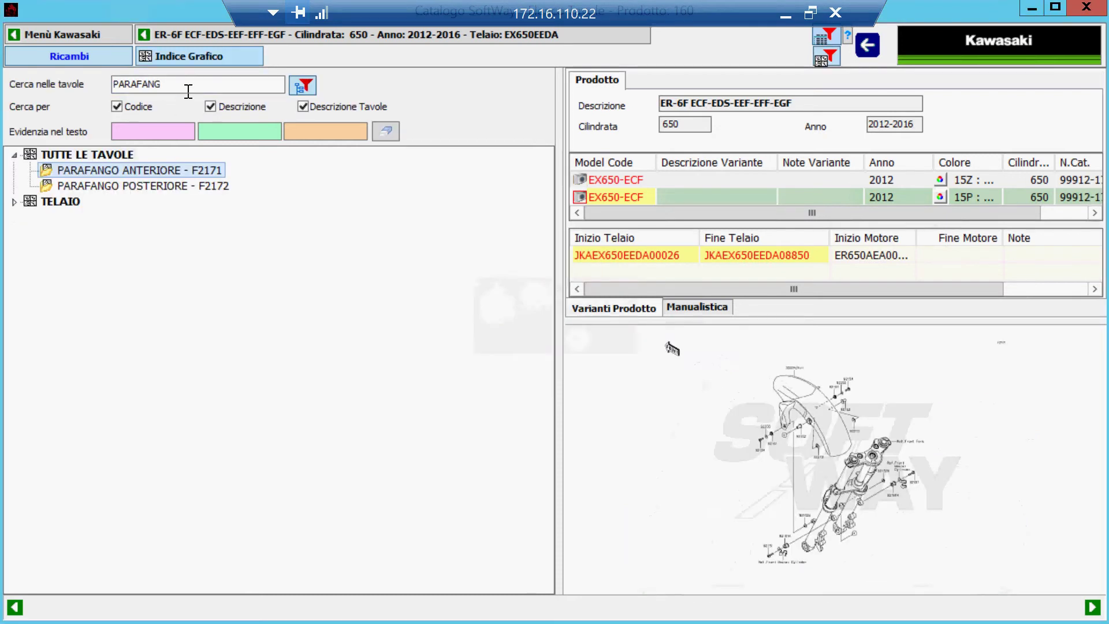
pyautogui.click(745, 416)
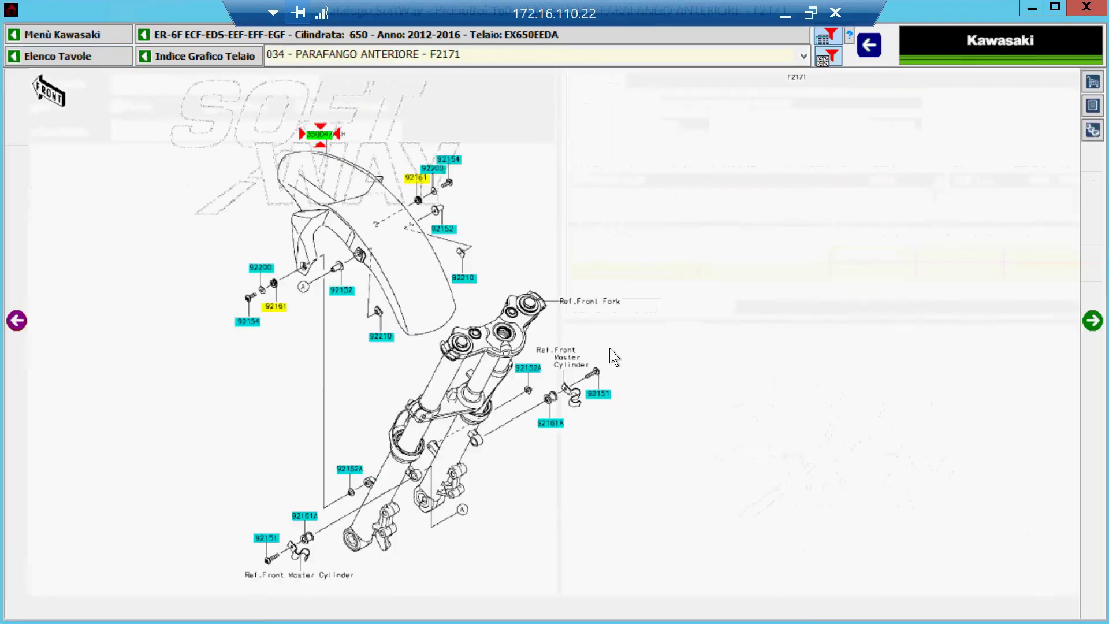
pyautogui.click(322, 136)
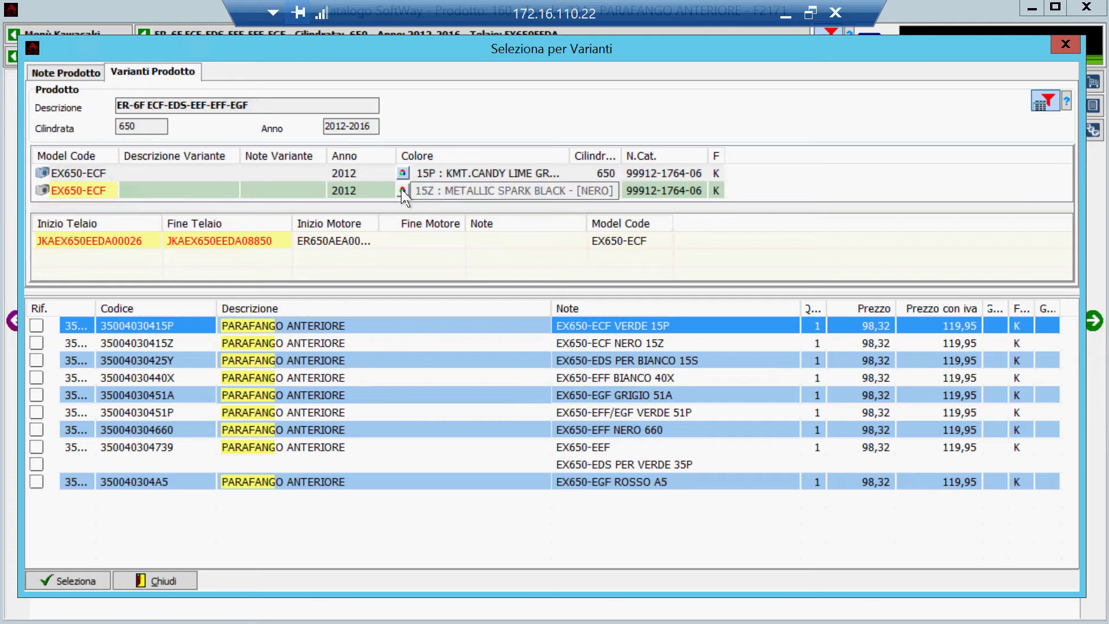
pyautogui.doubleClick(584, 343)
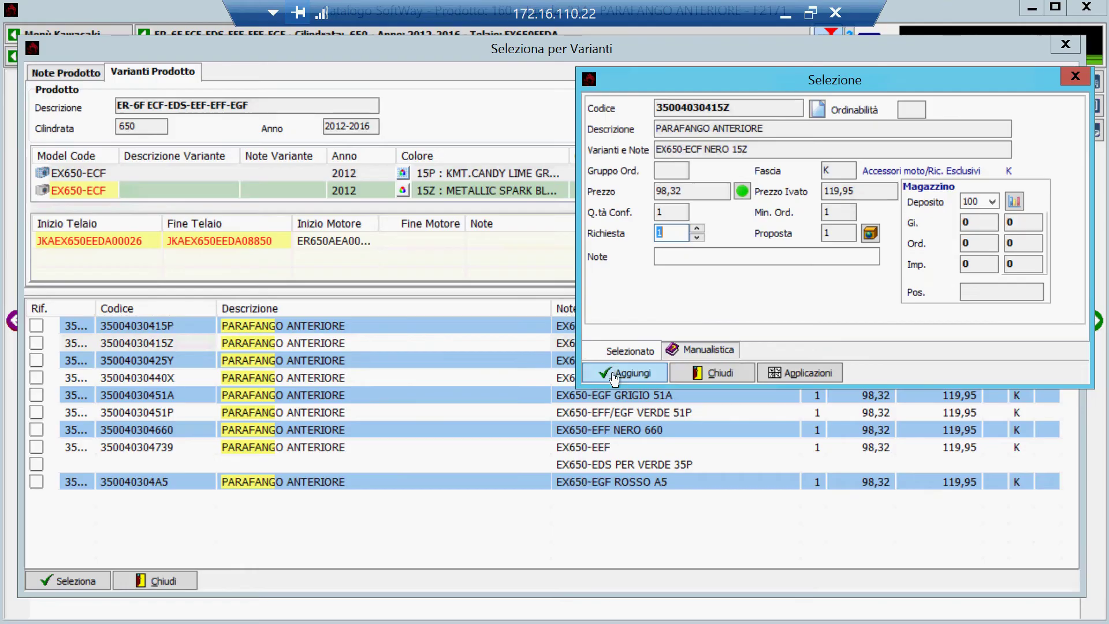
pyautogui.press('Return')
pyautogui.click(784, 16)
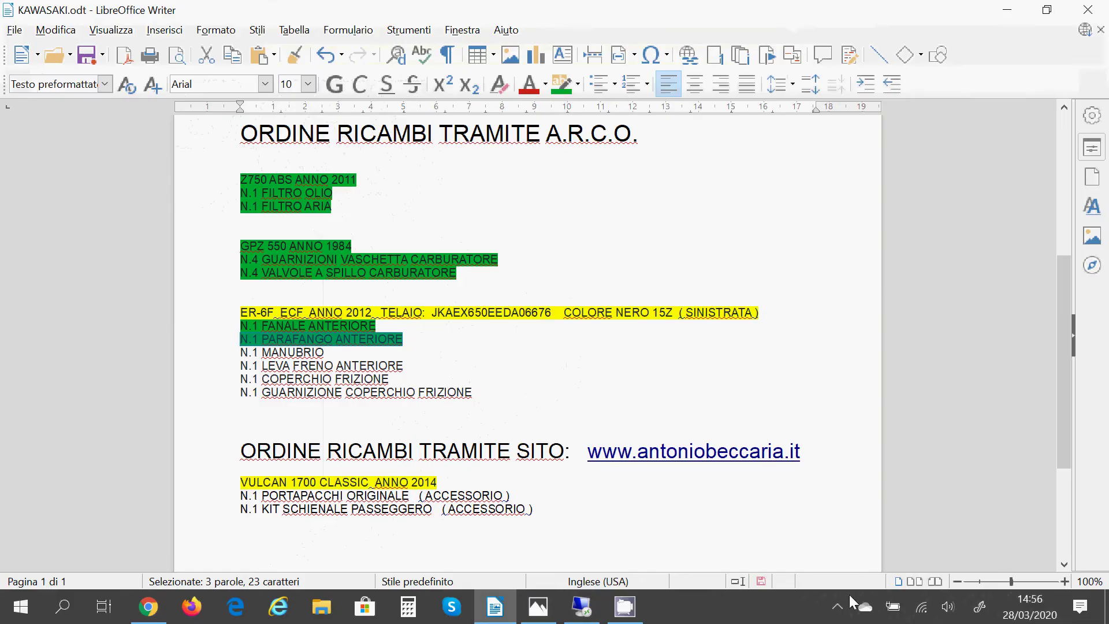
pyautogui.click(838, 605)
pyautogui.click(889, 538)
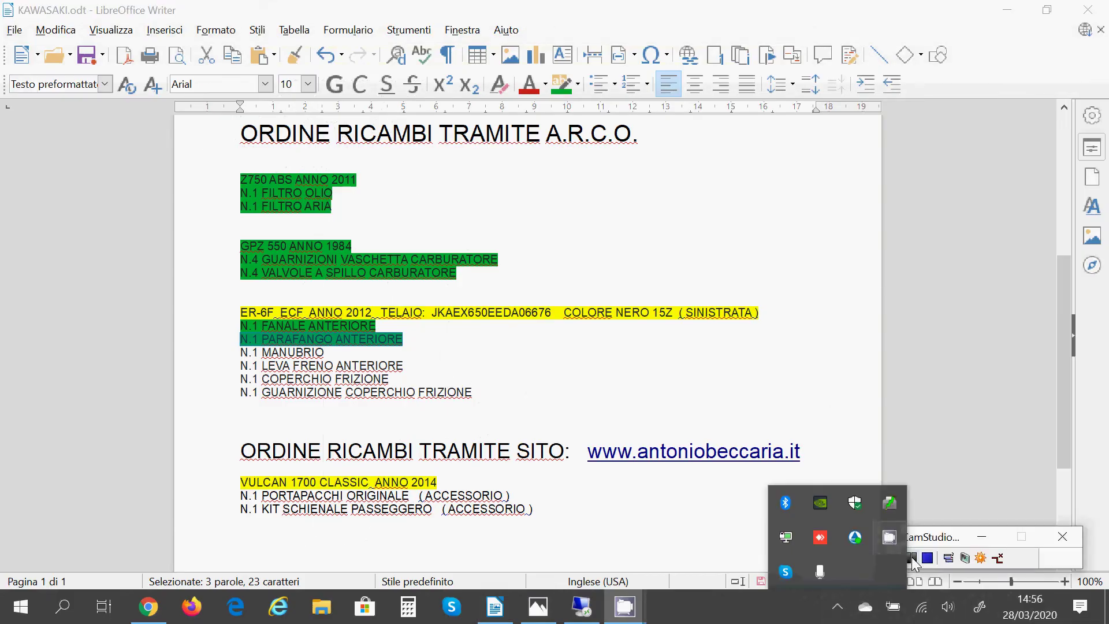
pyautogui.click(982, 536)
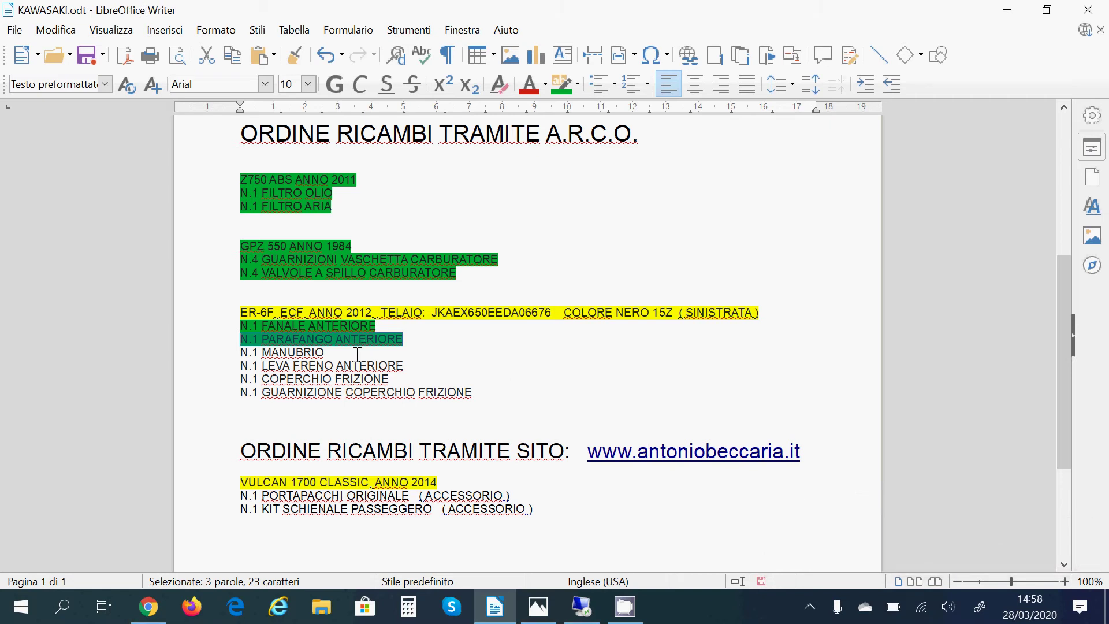
# Highlight the "N.1 MANUBRIO" line in green in the order document and return to the remote catalogue.
pyautogui.moveTo(357, 354); pyautogui.dragTo(239, 353)
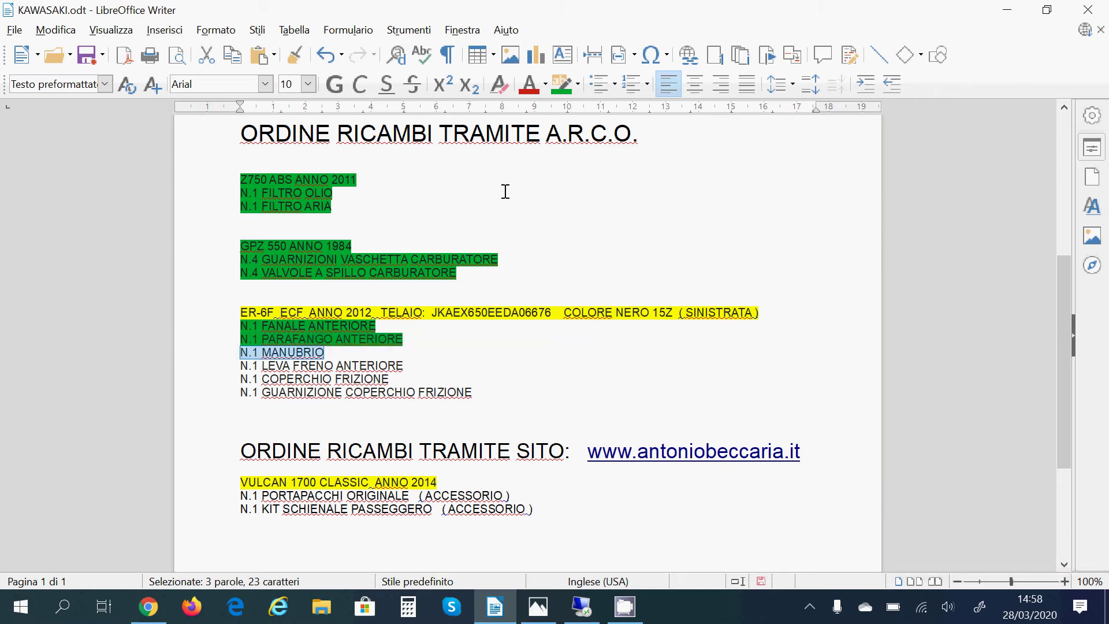
pyautogui.click(558, 84)
pyautogui.hotkey('alt', 'Tab')
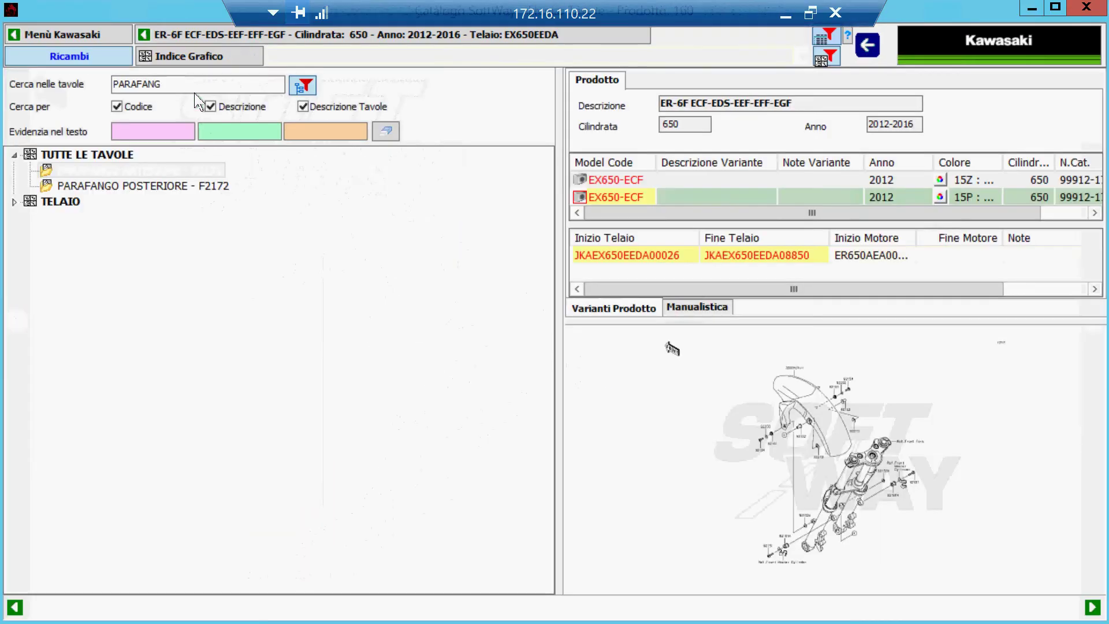
# Search the ER-6F model's tables for MANUBRIO.
pyautogui.click(194, 85)
pyautogui.doubleClick(194, 85)
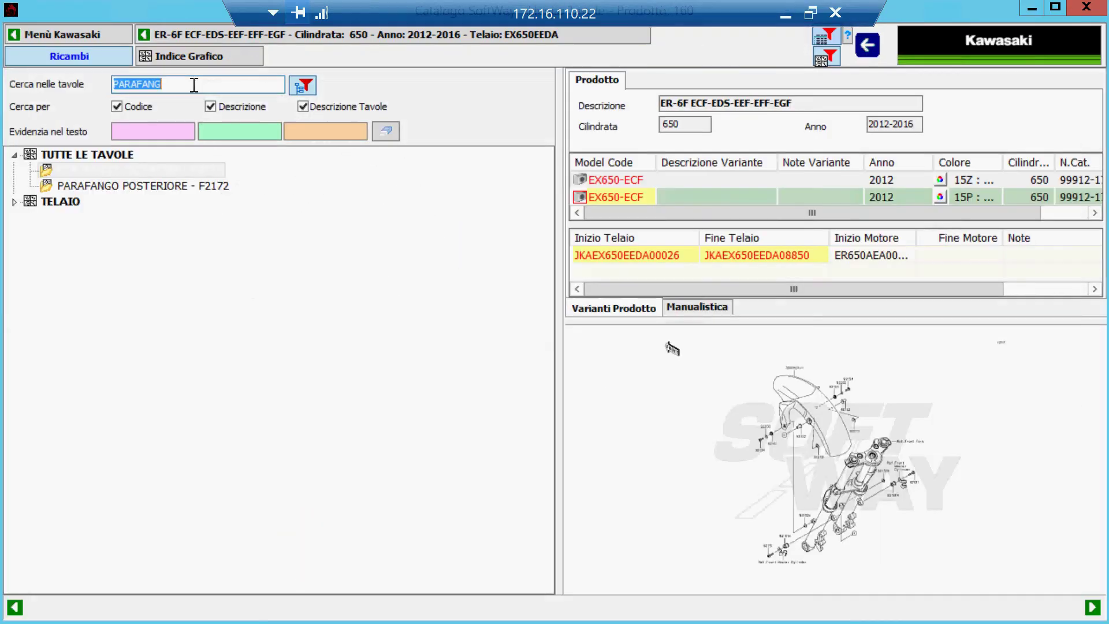
pyautogui.write('MANUBRIO')
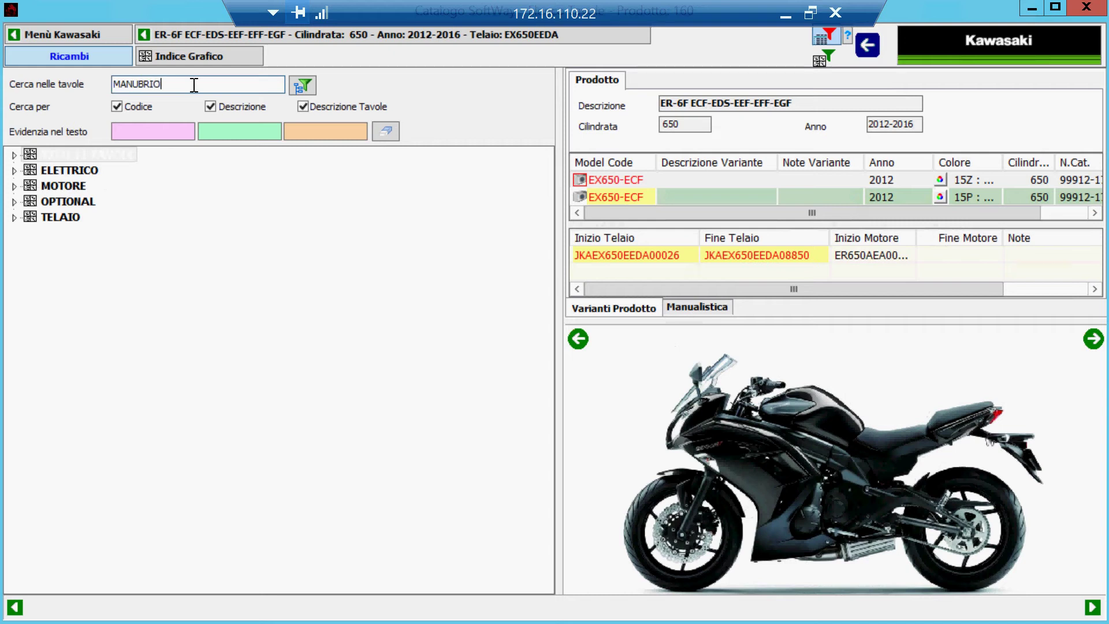
pyautogui.press('Return')
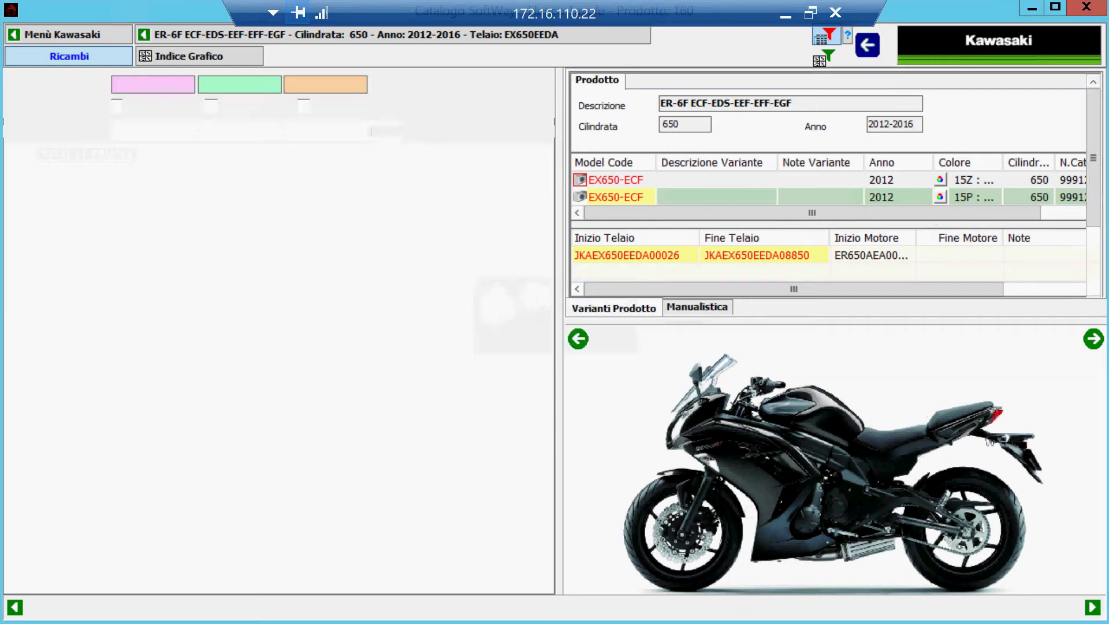
pyautogui.doubleClick(140, 173)
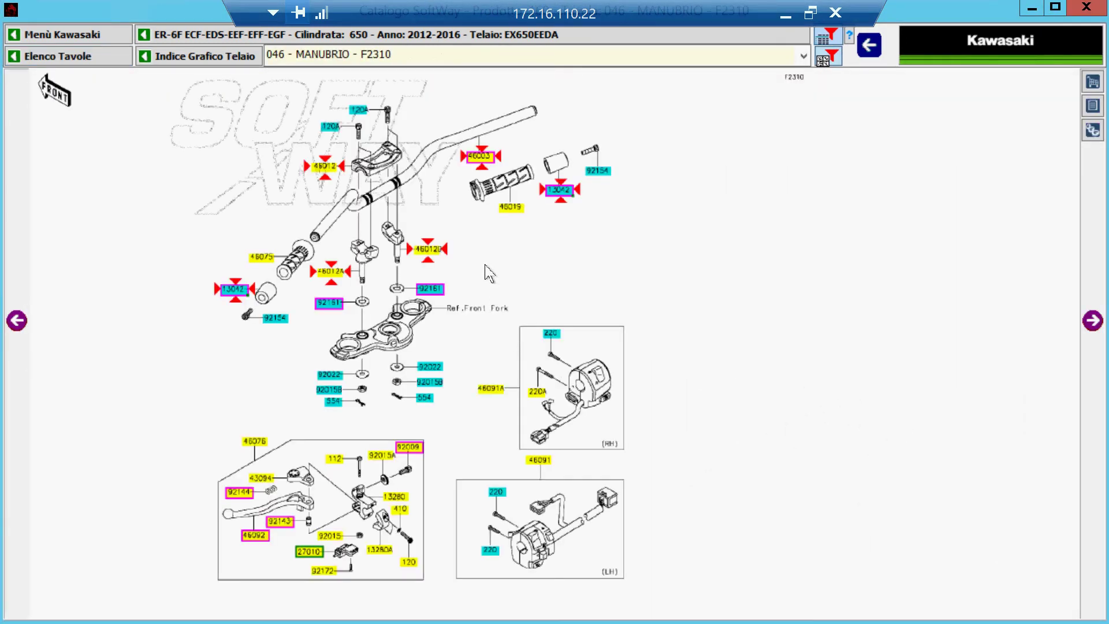
pyautogui.click(477, 163)
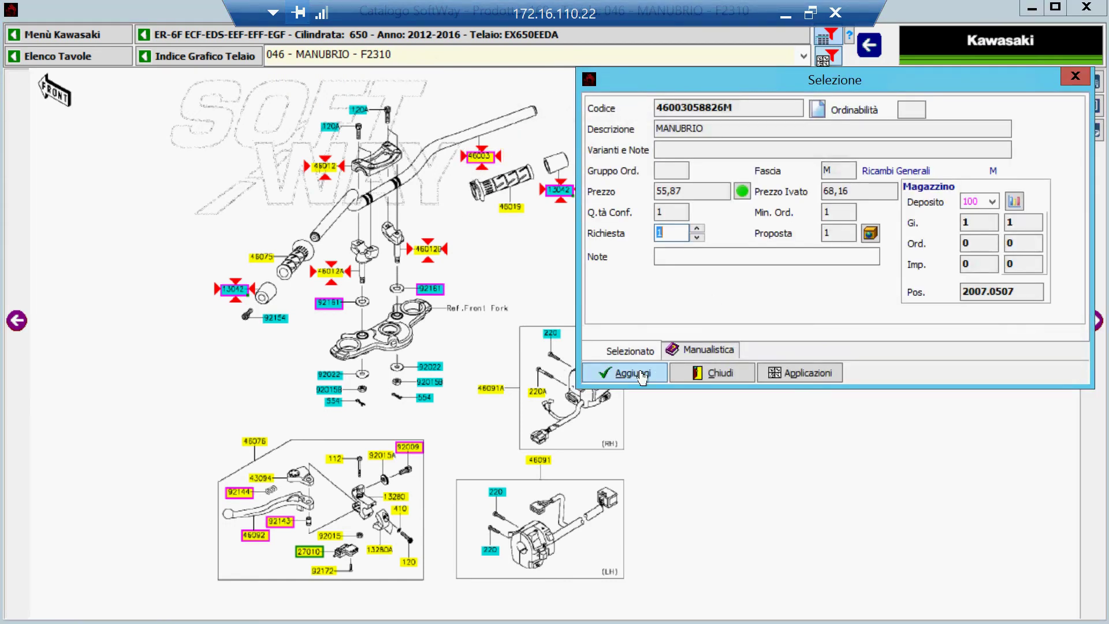
pyautogui.click(636, 373)
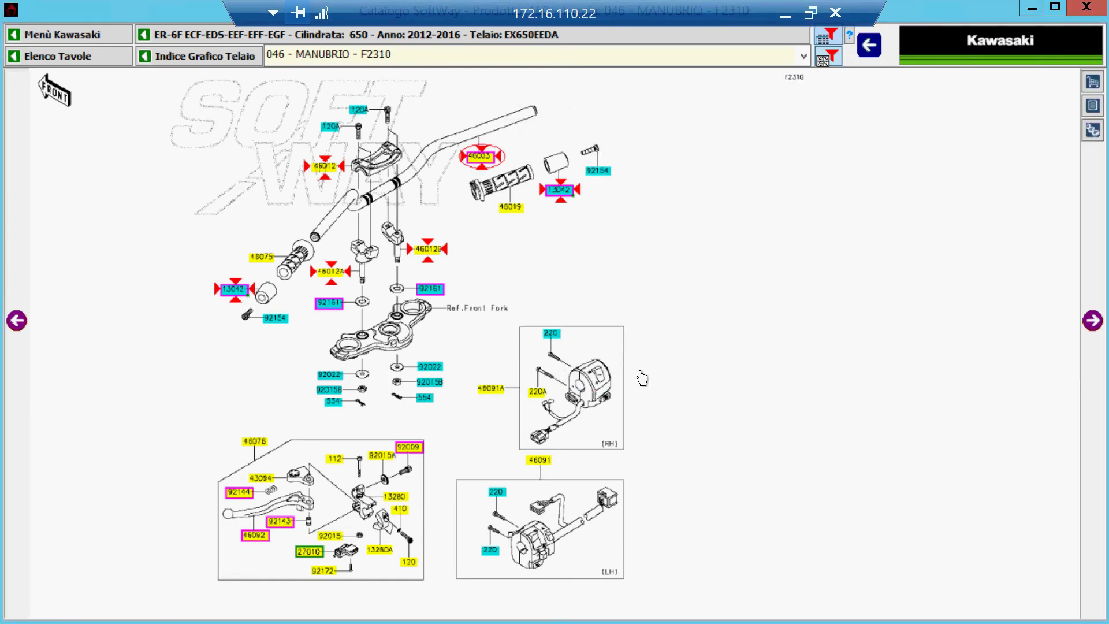
# Highlight the "N.1 LEVA FRENO ANTERIORE" line in green in the Writer order document and return to the remote catalogue.
pyautogui.click(784, 15)
pyautogui.moveTo(425, 360); pyautogui.dragTo(238, 365)
pyautogui.click(561, 87)
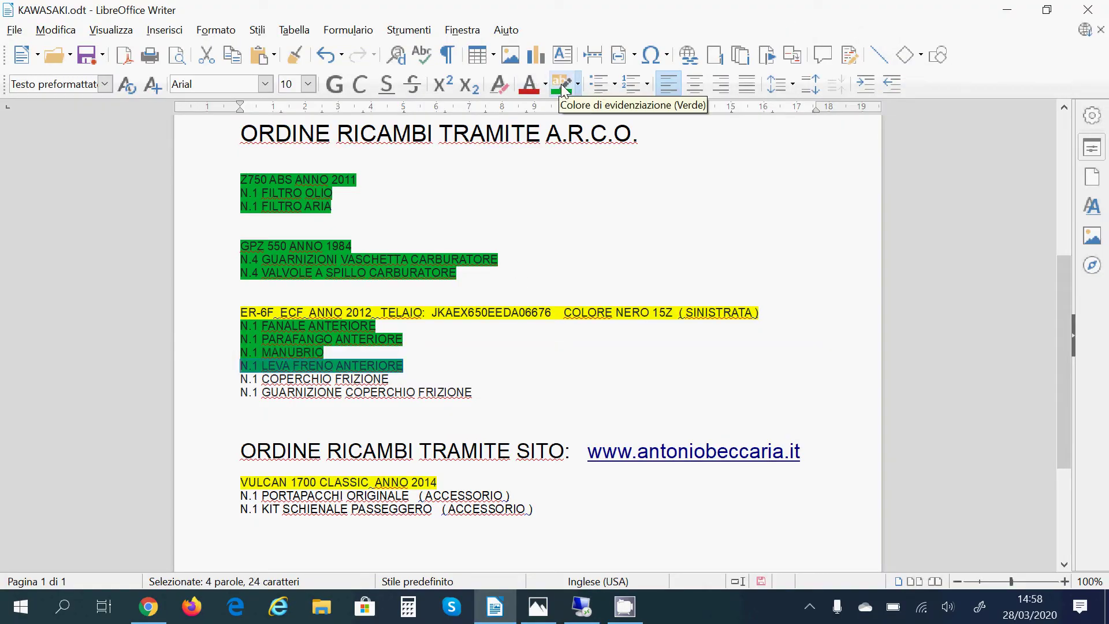
pyautogui.hotkey('alt', 'Tab')
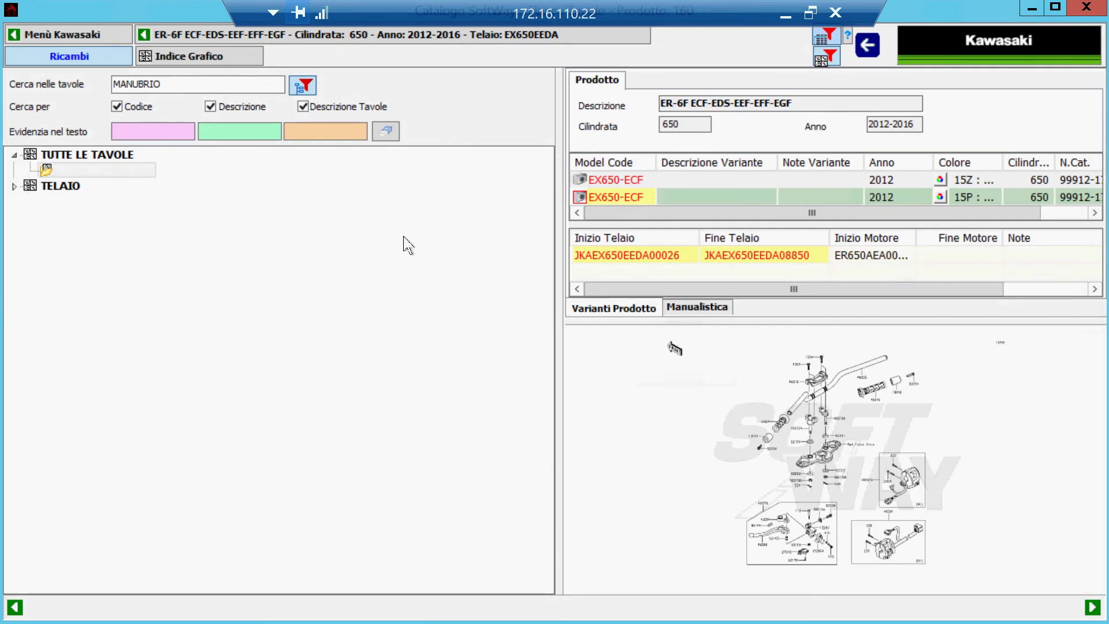
# Search the ER-6F model's tables for LEVA FREN.
pyautogui.doubleClick(231, 81)
pyautogui.write('LEVA FREN')
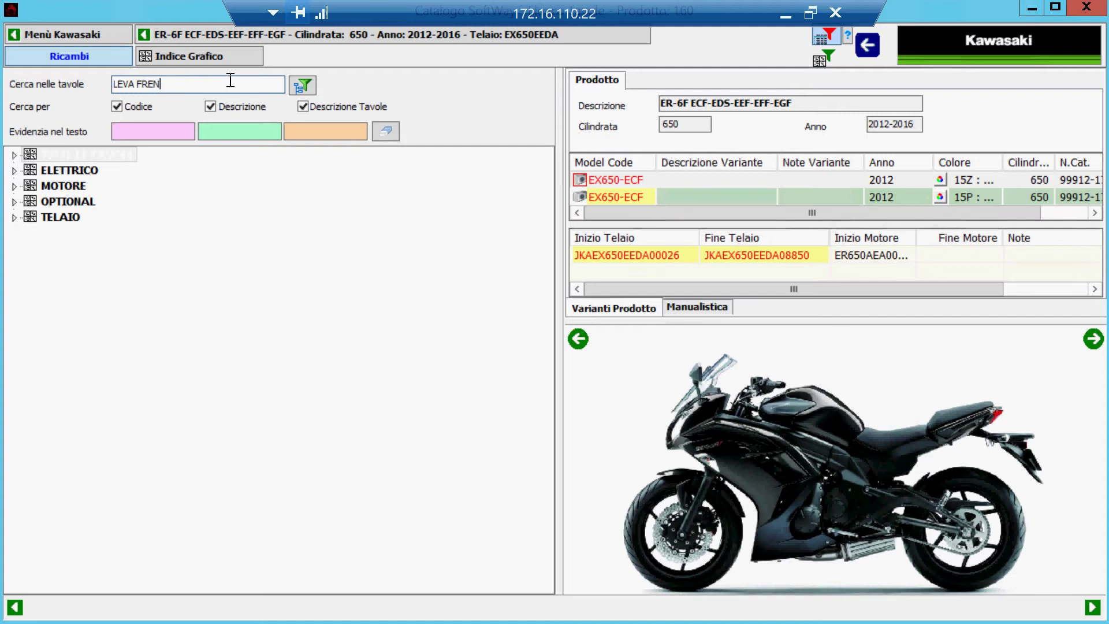
pyautogui.press('Return')
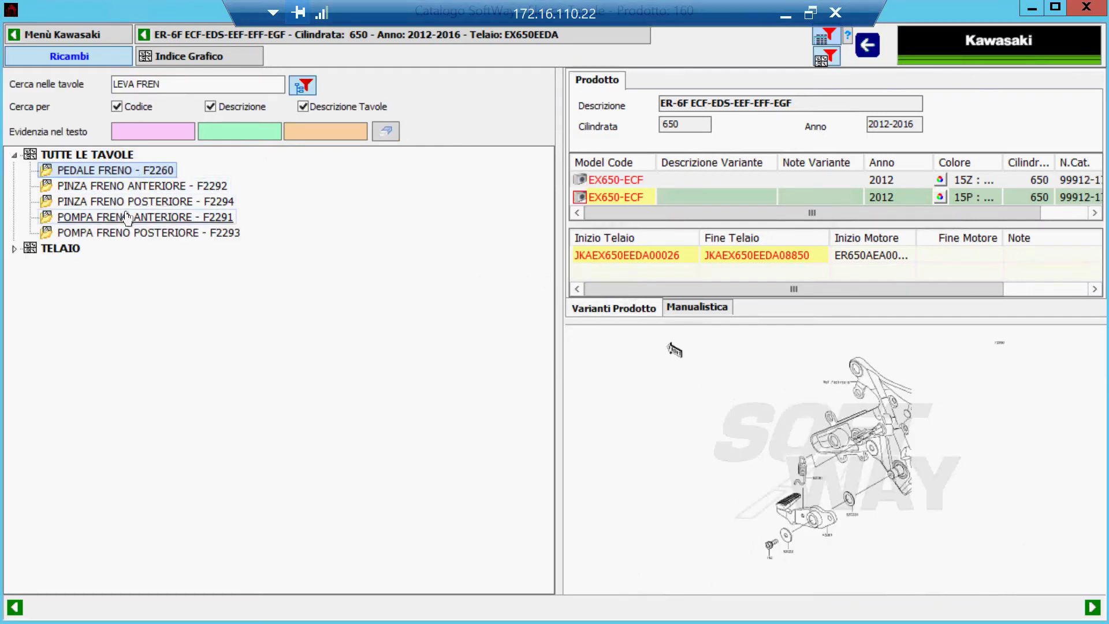
# Open the POMPA FRENO ANTERIORE - F2291 table and add one front brake lever 132360169 from callout 13236 to the parts list.
pyautogui.click(126, 217)
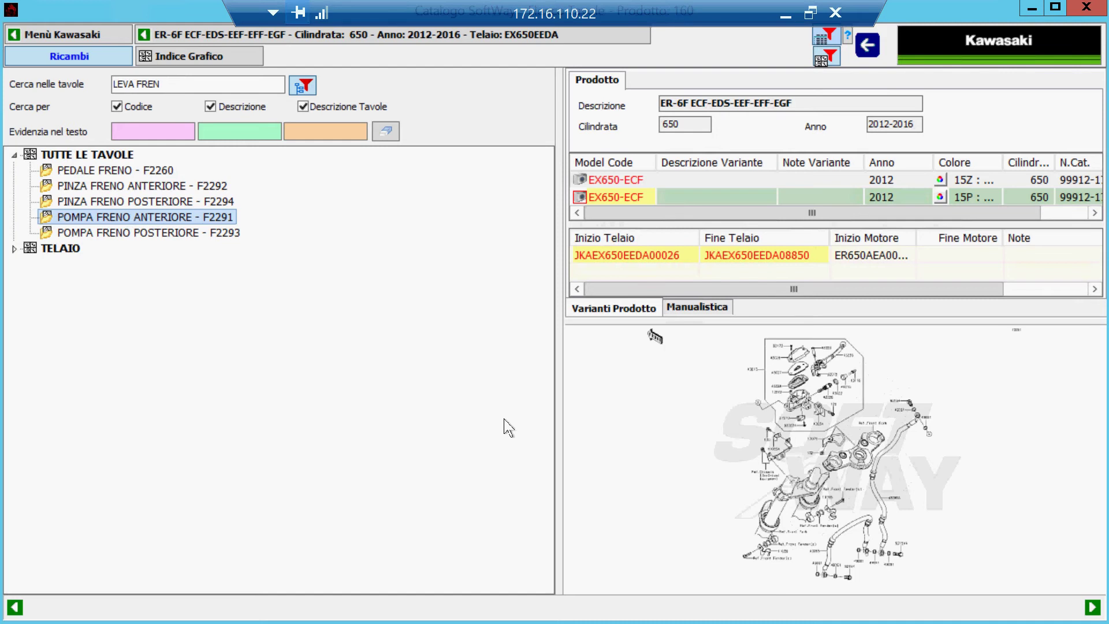
pyautogui.doubleClick(681, 471)
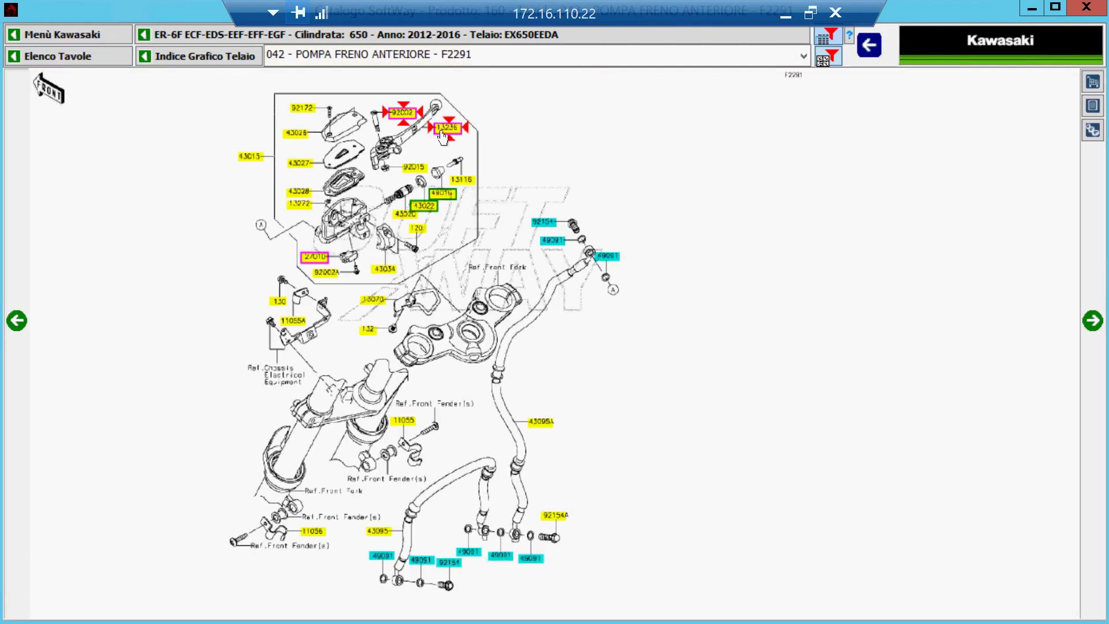
pyautogui.click(447, 134)
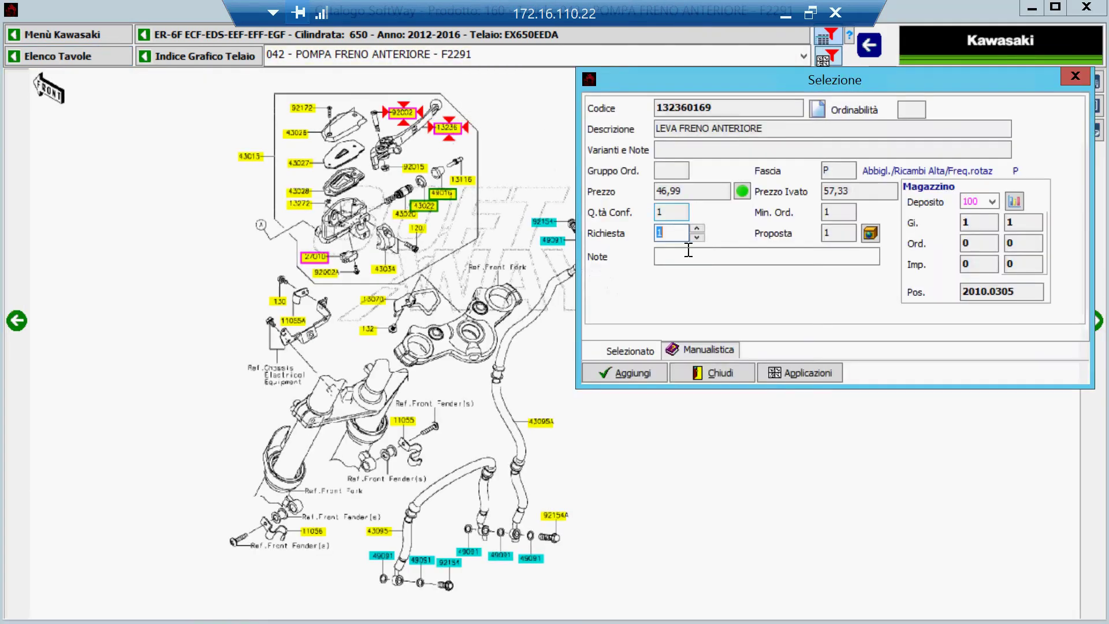
pyautogui.click(634, 373)
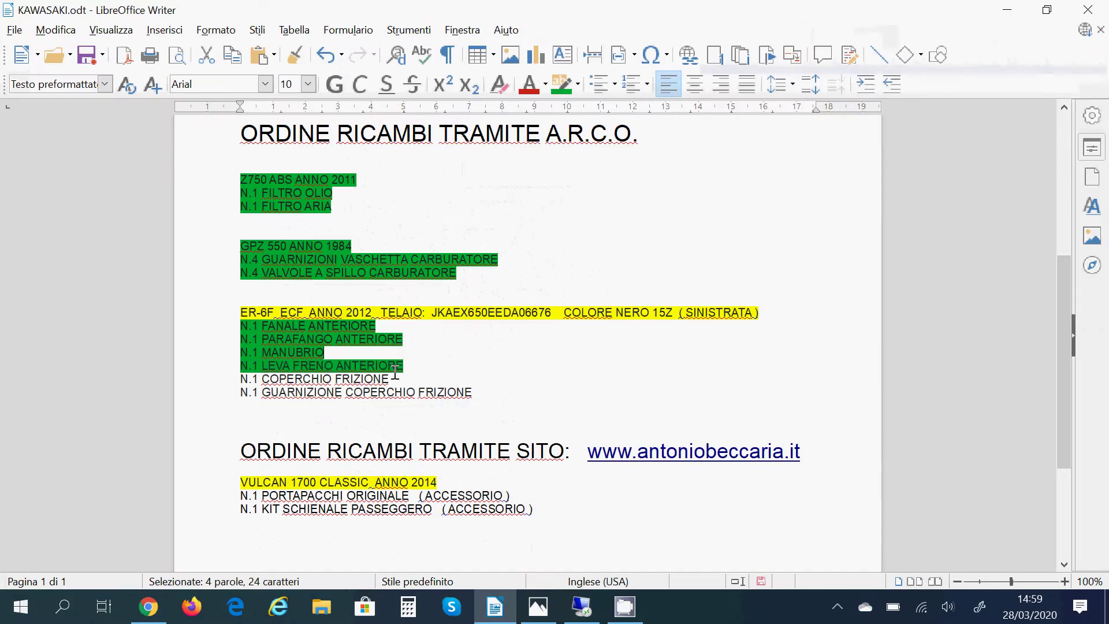
# Highlight the "N.1 COPERCHIO FRIZIONE" and "N.1 GUARNIZIONE COPERCHIO FRIZIONE" lines in green in the Writer order document and return to the remote catalogue.
pyautogui.moveTo(395, 376); pyautogui.dragTo(259, 368)
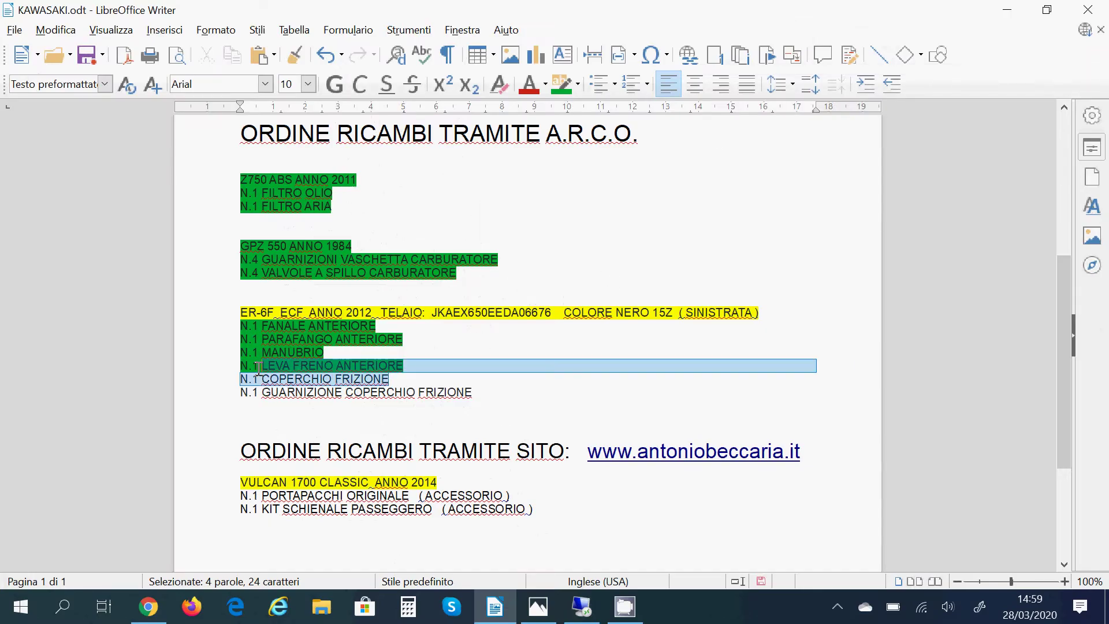
pyautogui.click(563, 86)
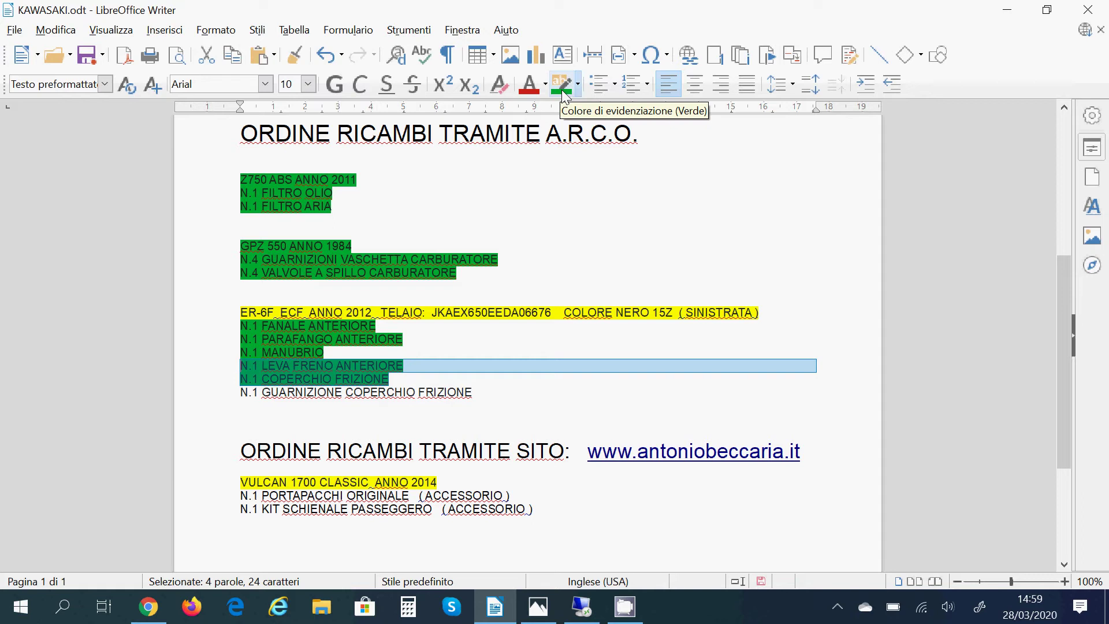
pyautogui.click(312, 393)
pyautogui.moveTo(494, 402); pyautogui.dragTo(229, 386)
pyautogui.click(561, 85)
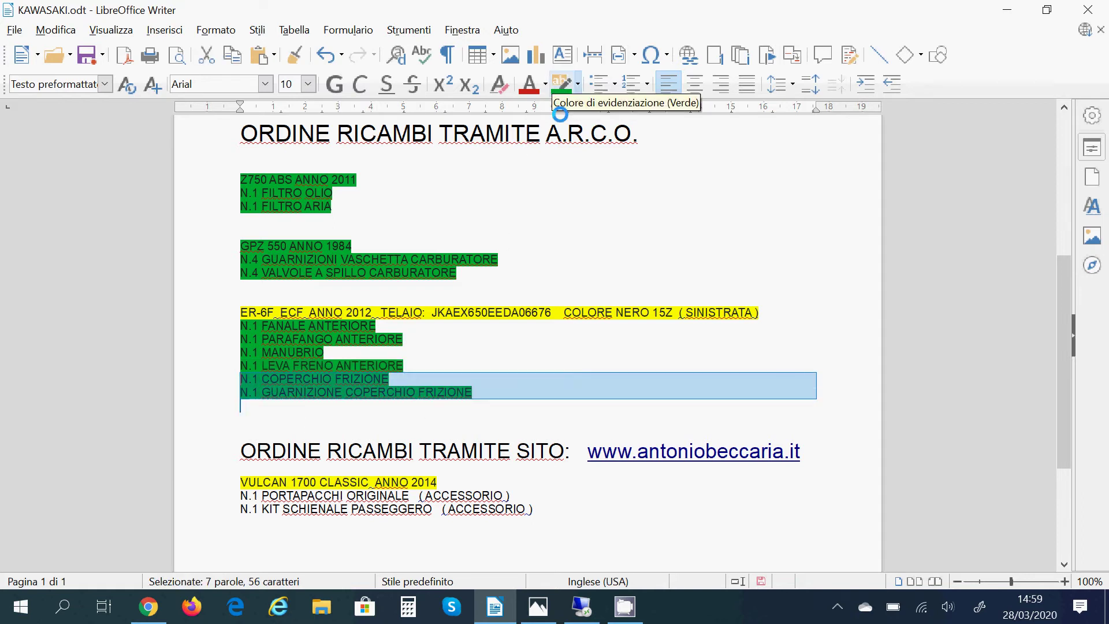
pyautogui.hotkey('alt', 'Tab')
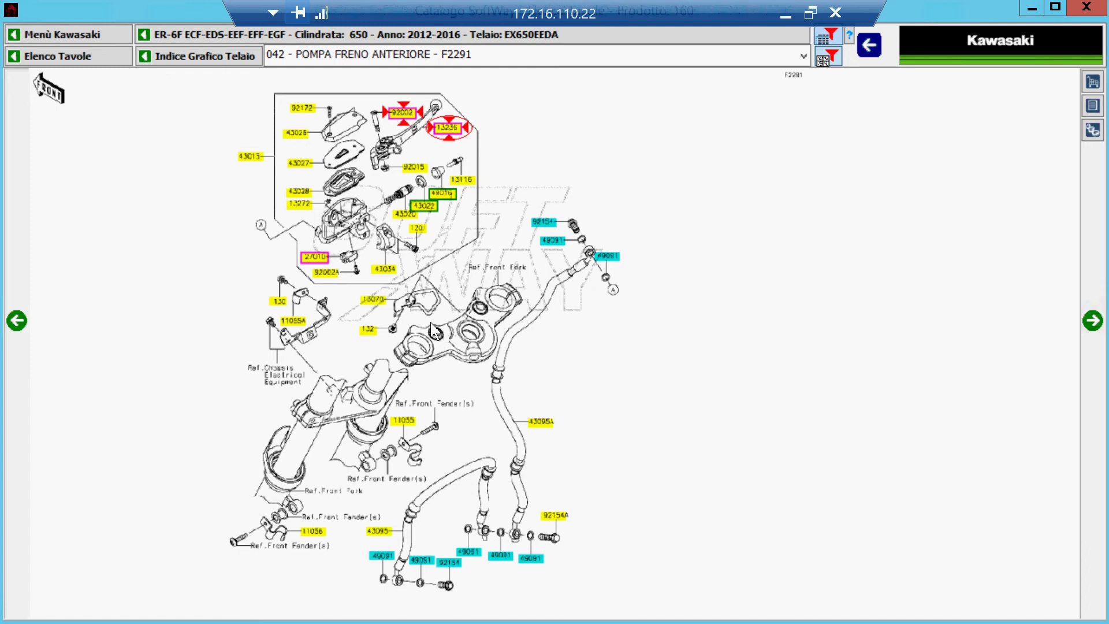
# Clear the table search and open the COPERCHI CARTER MOTORE - E1431 table from the Motore graphic index.
pyautogui.click(442, 334)
pyautogui.moveTo(179, 83); pyautogui.dragTo(87, 95)
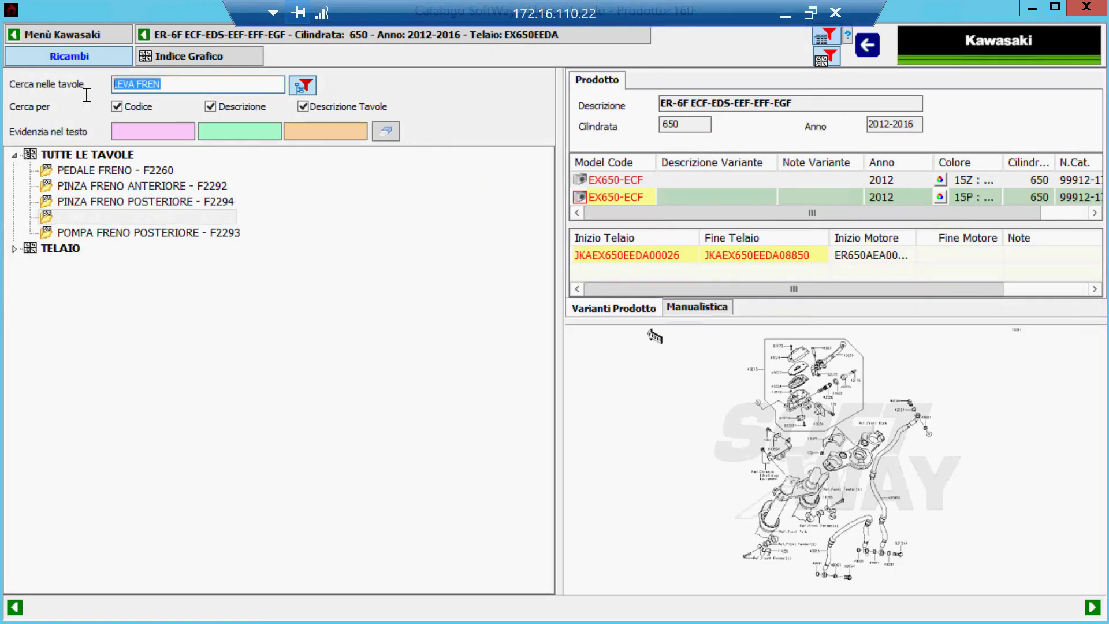
pyautogui.press('BackSpace')
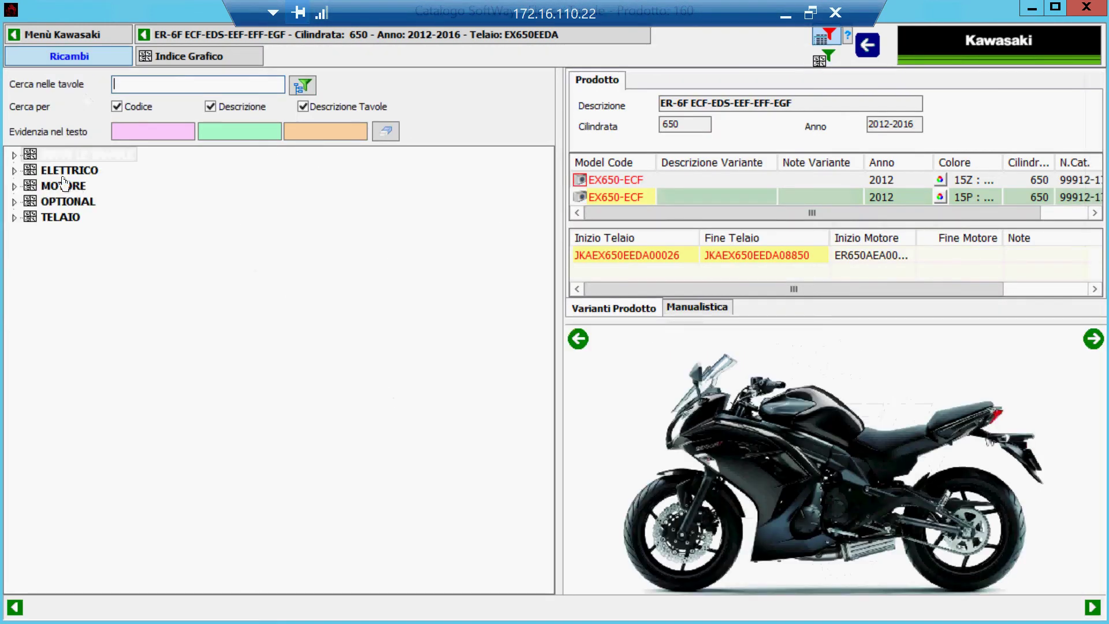
pyautogui.doubleClick(63, 184)
pyautogui.doubleClick(69, 158)
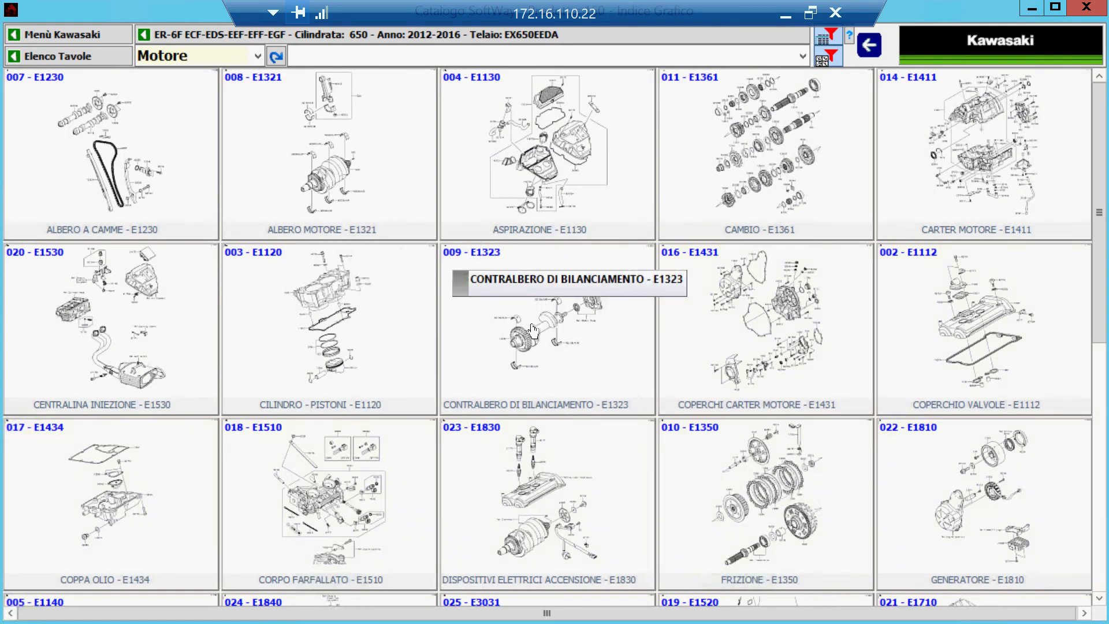
pyautogui.click(781, 313)
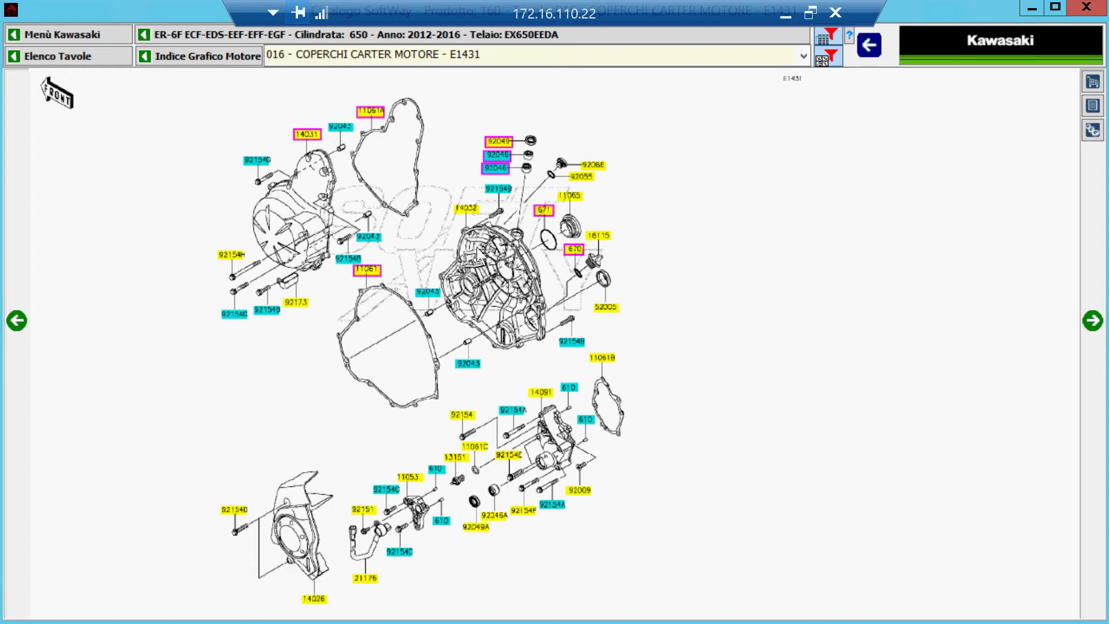
# Add the clutch cover from callout 14032 and one gasket 110610164 from callout 11061 to the parts list, and switch to the Writer order document.
pyautogui.click(467, 211)
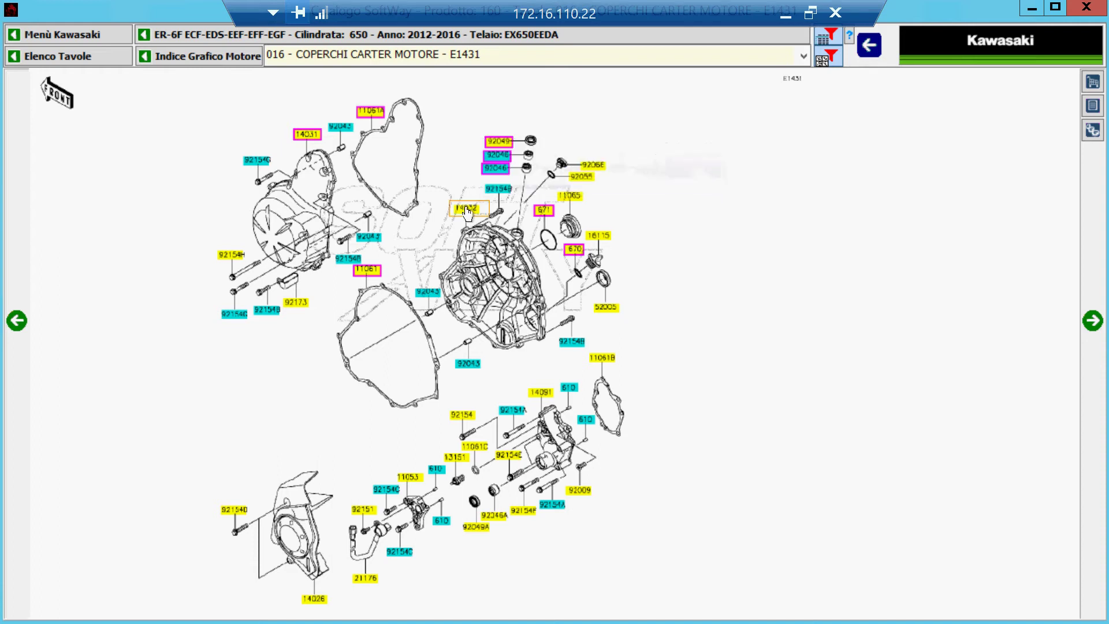
pyautogui.click(614, 374)
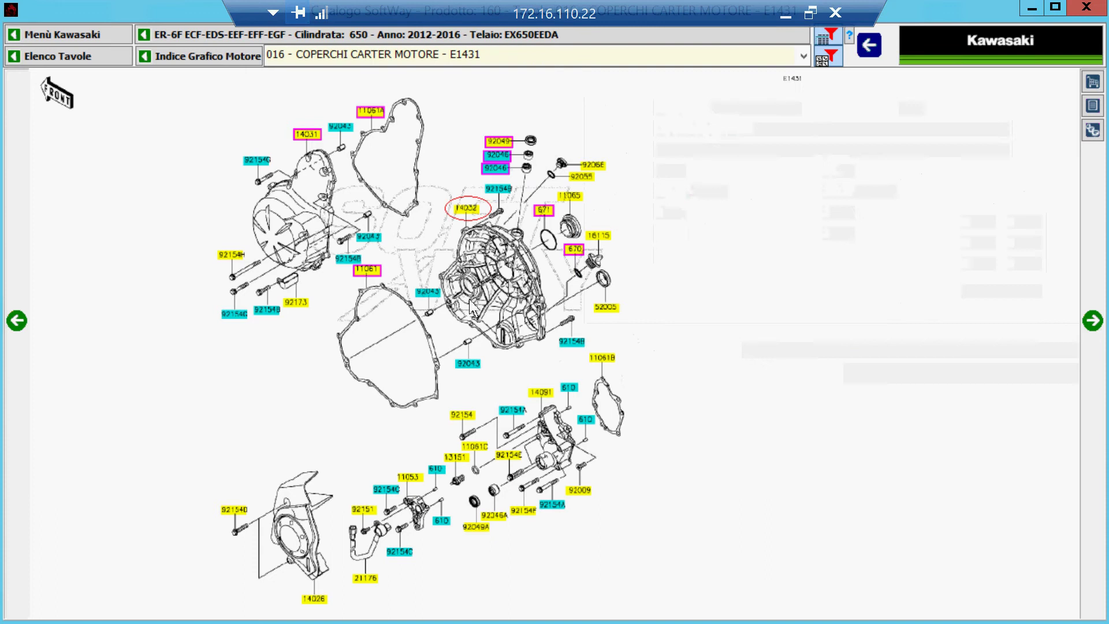
pyautogui.click(373, 276)
pyautogui.click(372, 276)
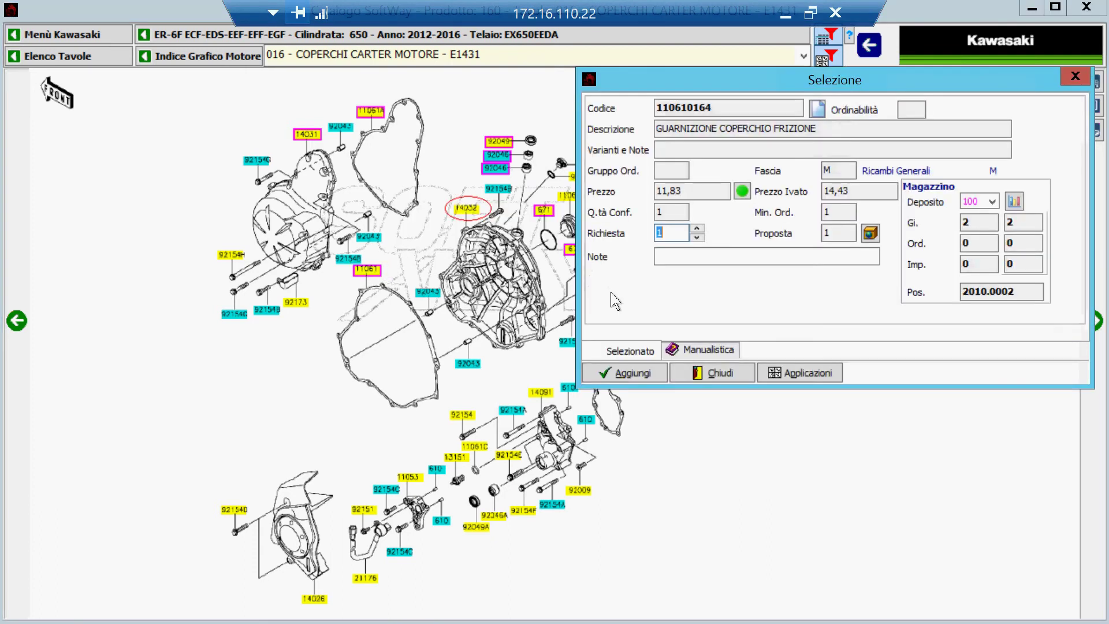
pyautogui.click(624, 382)
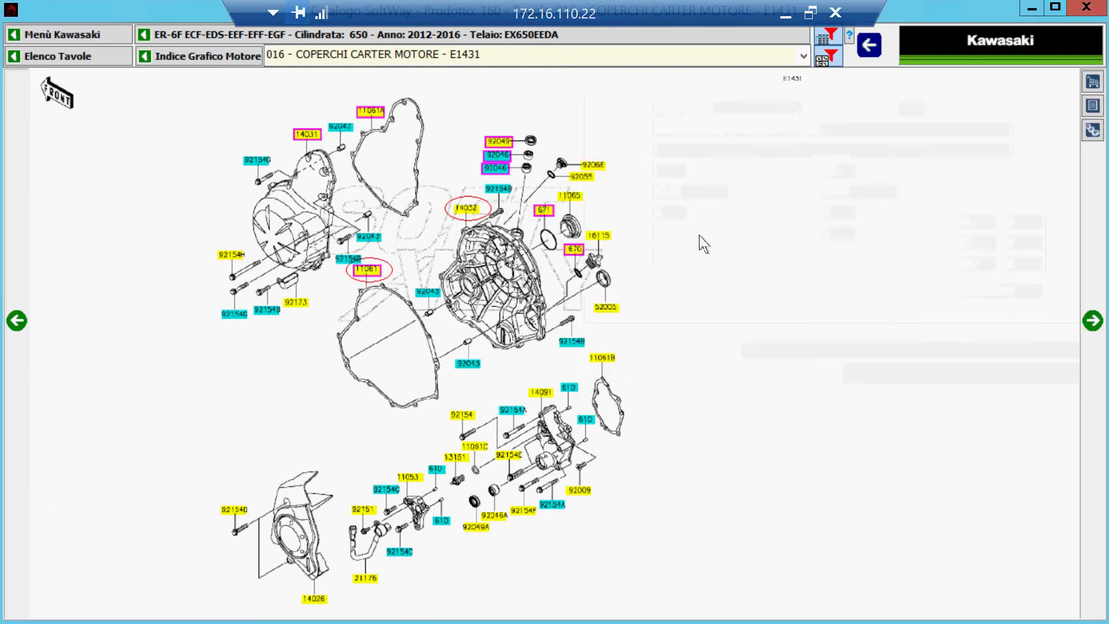
pyautogui.click(785, 13)
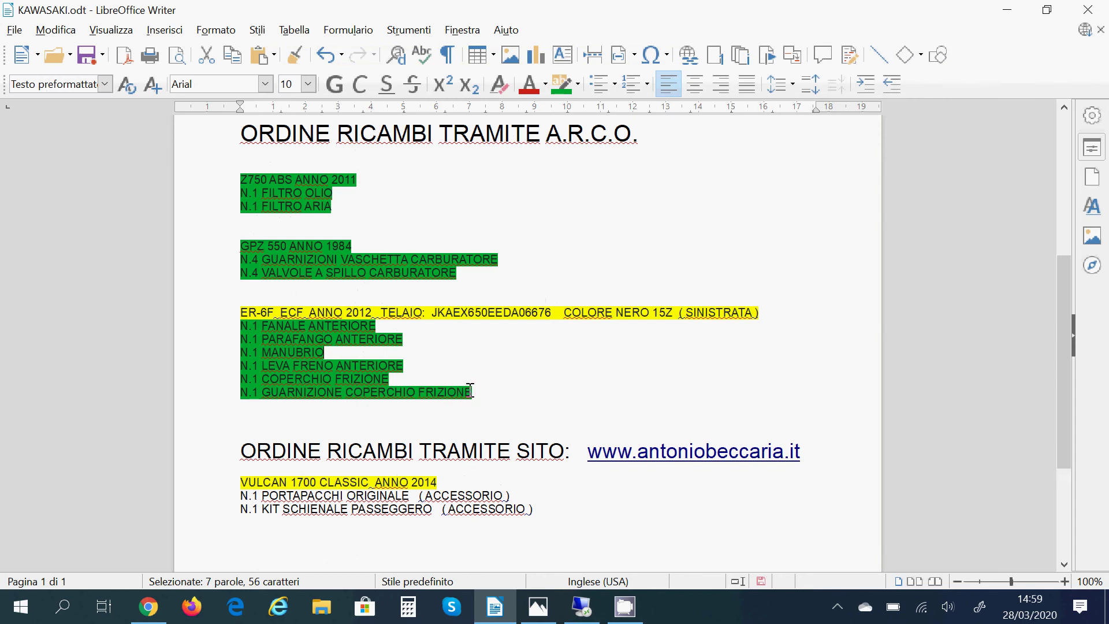
# Highlight the "ER-6F ECF ANNO 2012" heading together with its six part lines in green.
pyautogui.moveTo(471, 391); pyautogui.dragTo(254, 306)
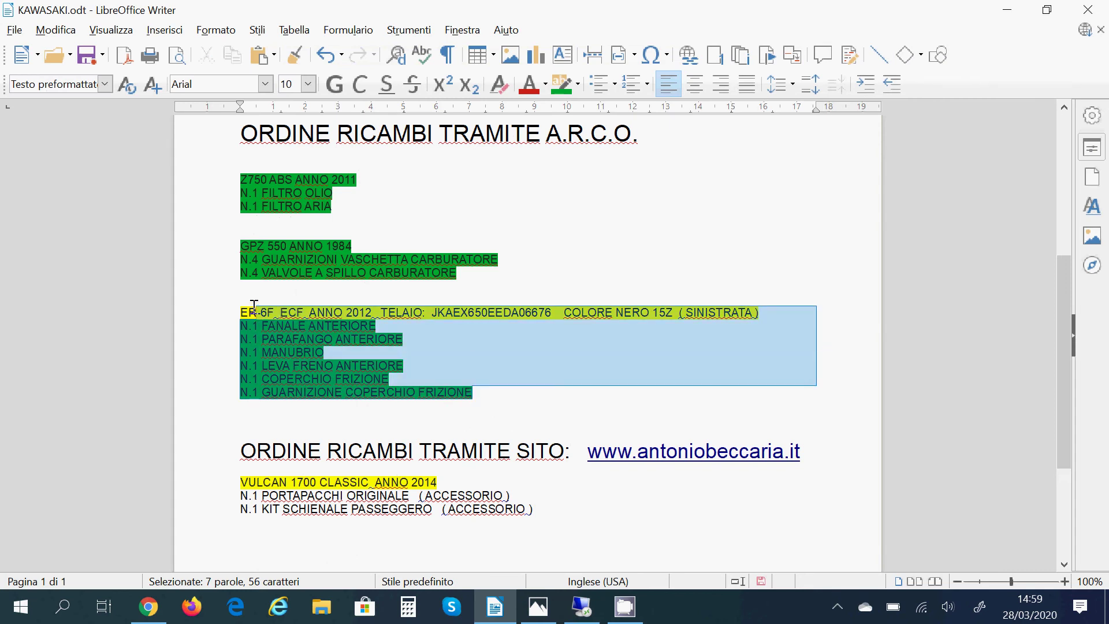
pyautogui.click(559, 84)
pyautogui.click(425, 347)
pyautogui.scroll(-1, 423, 346)
pyautogui.scroll(1, 424, 346)
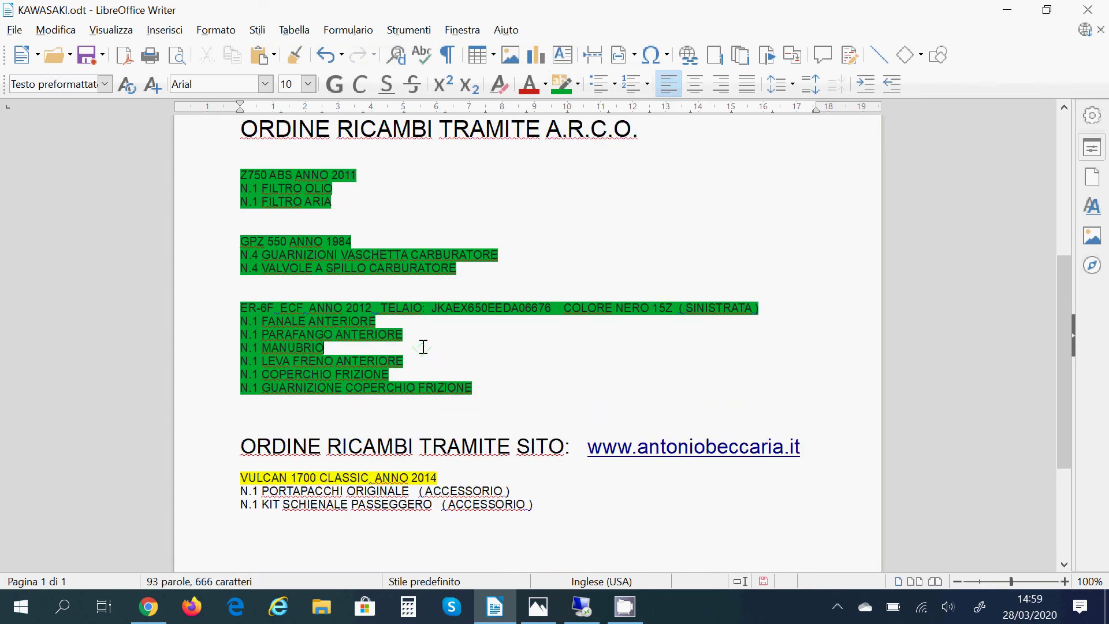
# Select the web address beside "ORDINE RICAMBI TRAMITE SITO" in the order document and switch to the antoniobeccaria.it site in Chrome.
pyautogui.scroll(-2, 423, 347)
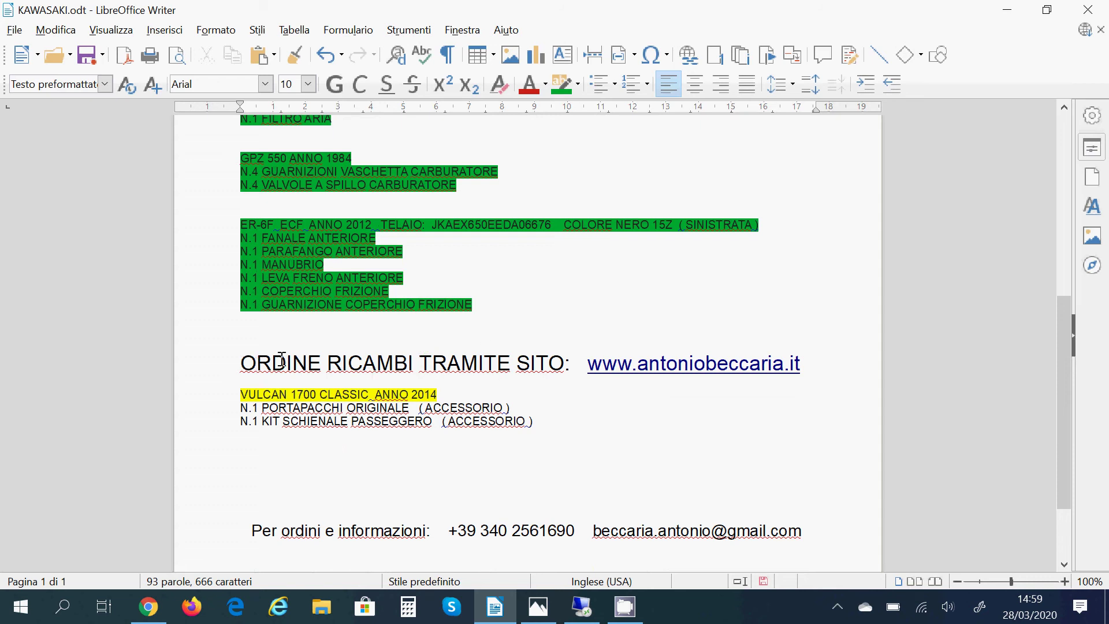
pyautogui.moveTo(806, 367); pyautogui.dragTo(588, 365)
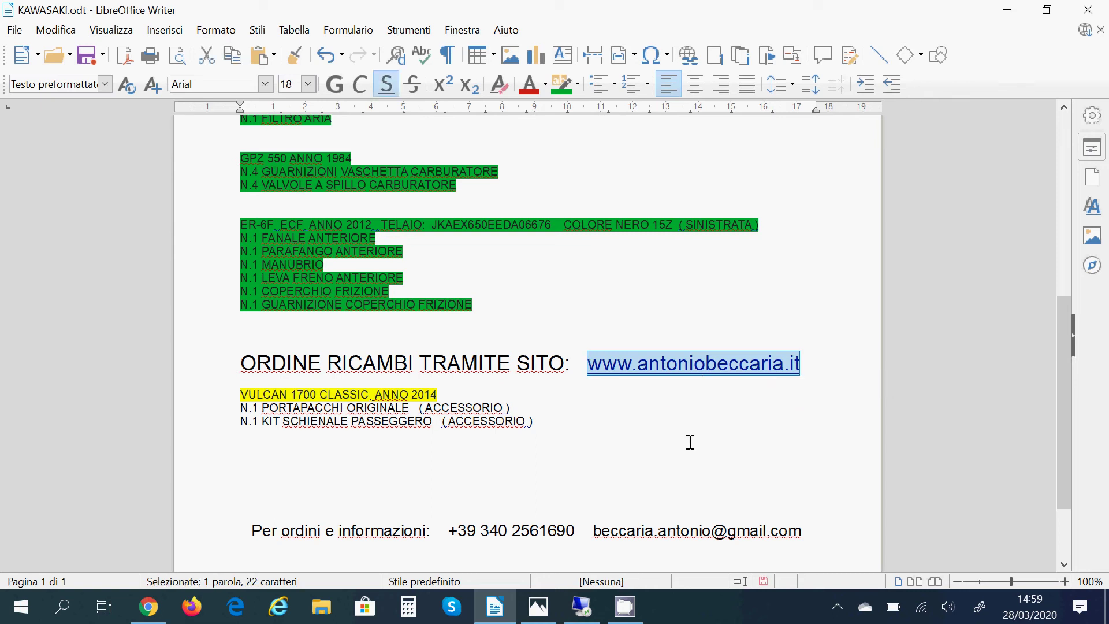
pyautogui.hotkey('alt', 'Tab')
pyautogui.hotkey('alt', 'Tab')
pyautogui.hotkey('alt', 'Tab')
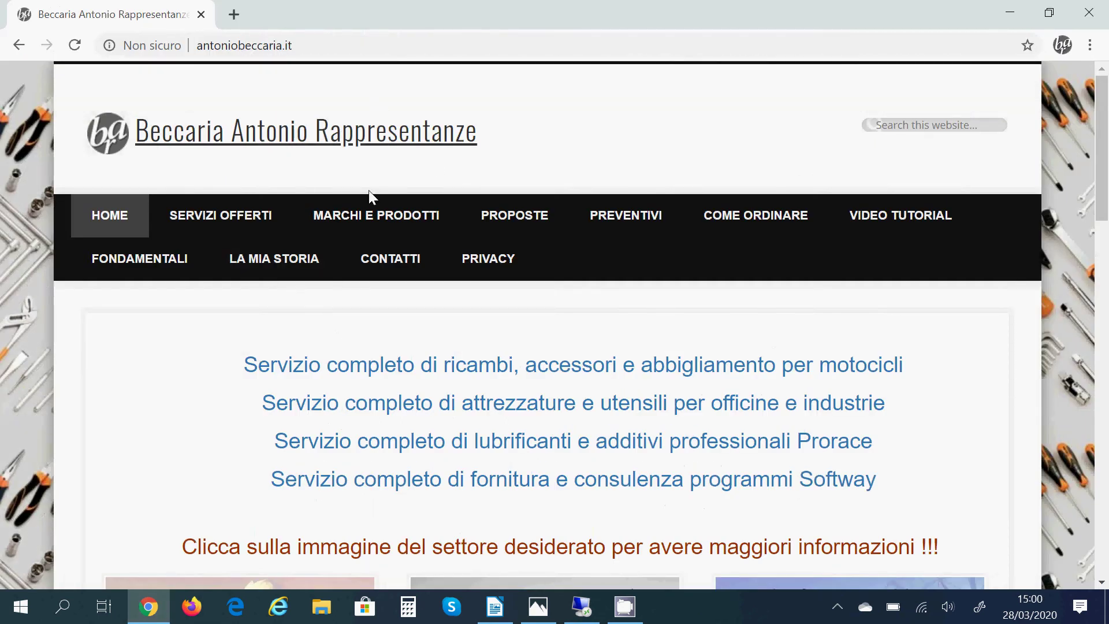
# Open the "Ricambi e Accessori Moto" sector from the antoniobeccaria.it home page.
pyautogui.scroll(-3, 371, 218)
pyautogui.scroll(-5, 456, 230)
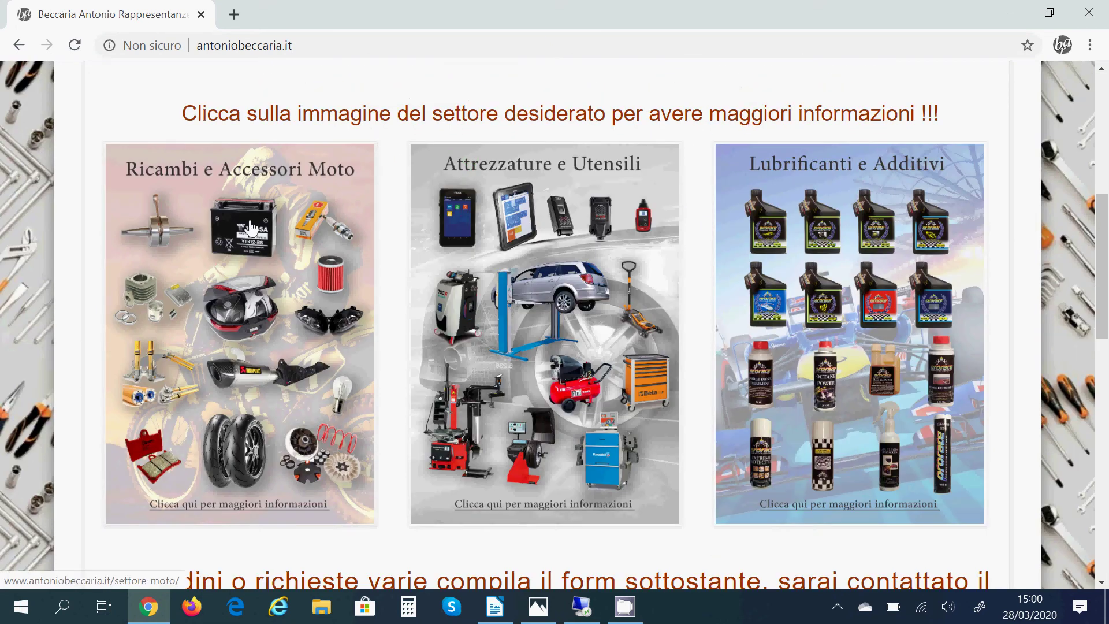
pyautogui.click(274, 175)
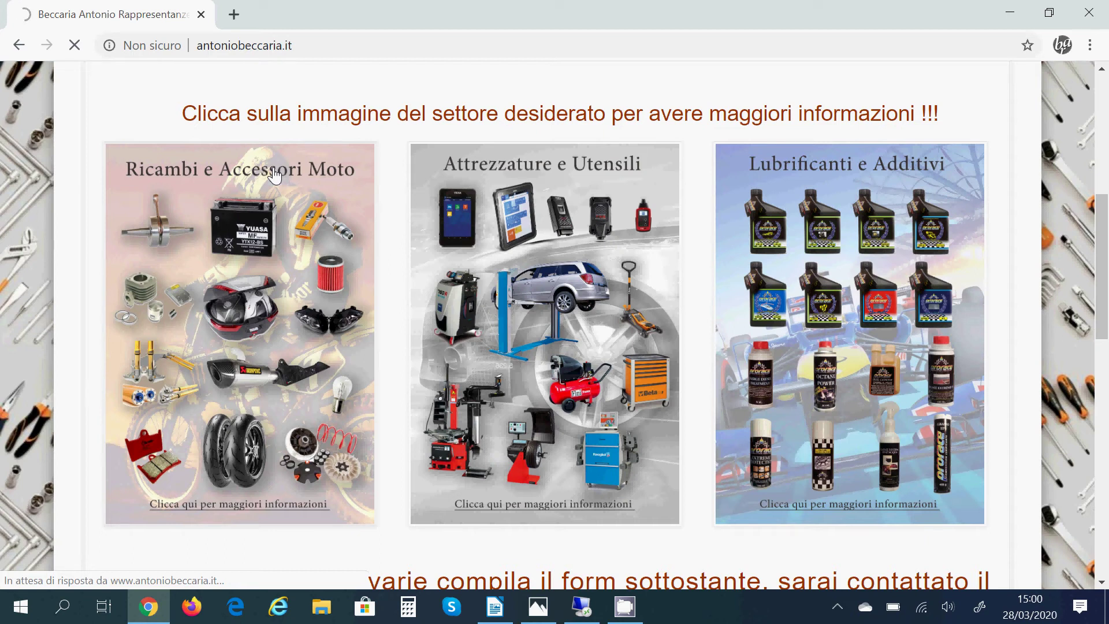
pyautogui.click(837, 606)
pyautogui.click(896, 543)
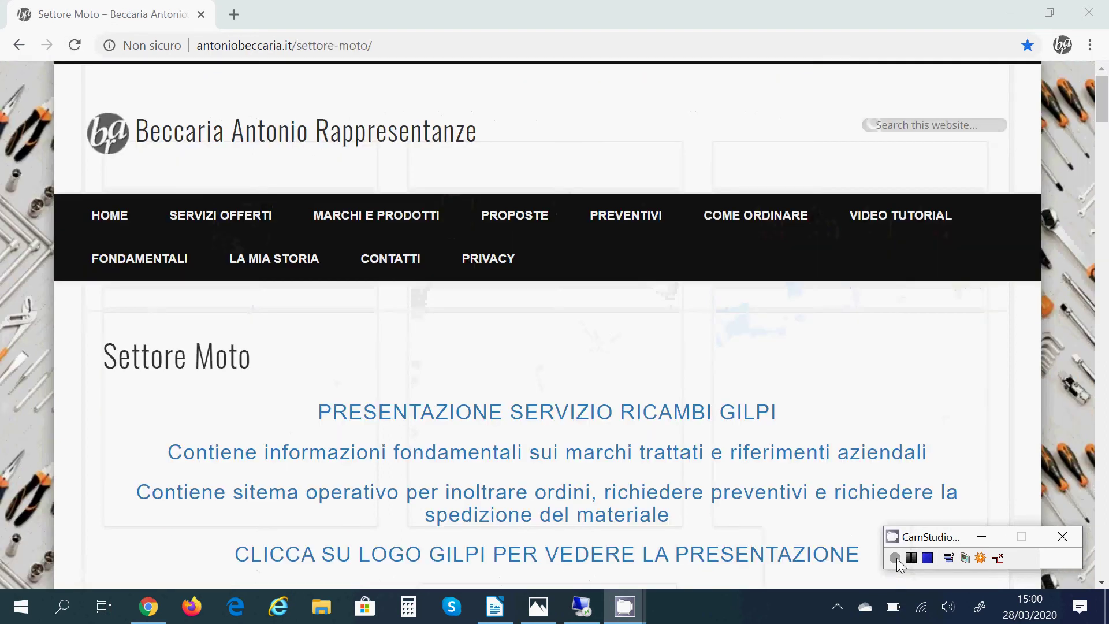
# Read the Gilpi presentation section and the first NOTA BENE on how to order material on the Settore Moto page.
pyautogui.scroll(-5, 910, 345)
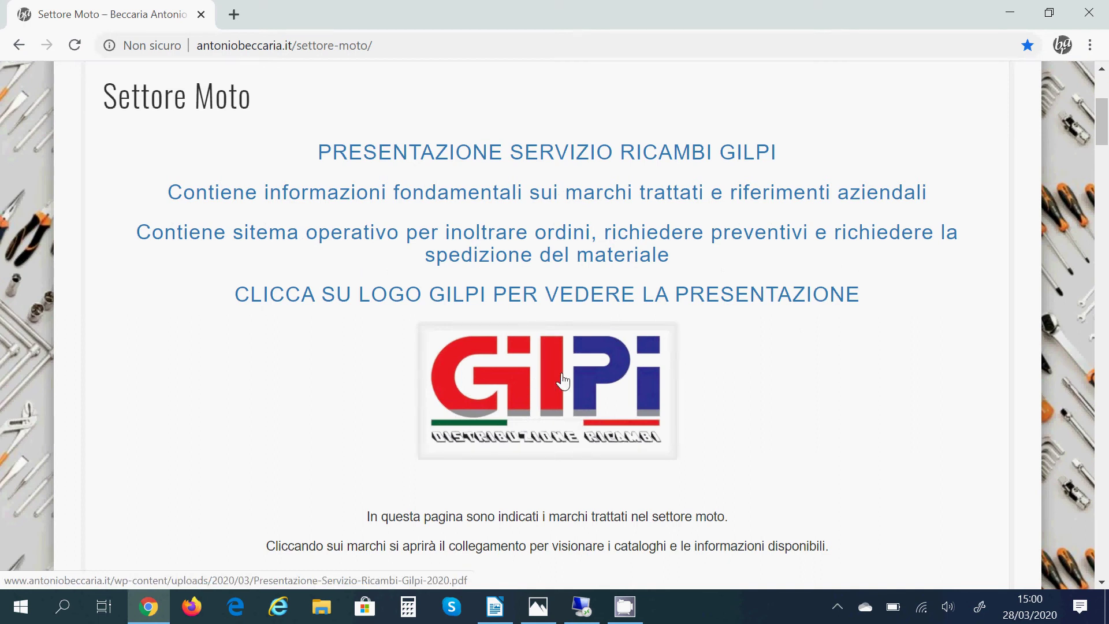
pyautogui.scroll(-6, 563, 381)
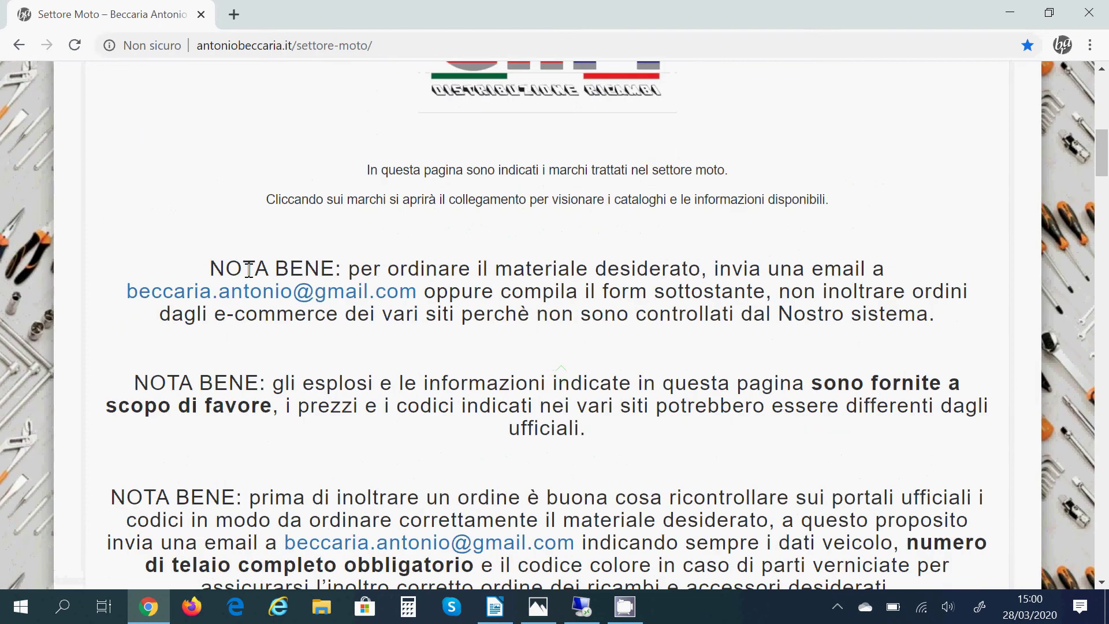
pyautogui.moveTo(213, 265); pyautogui.dragTo(105, 344)
pyautogui.click(556, 280)
pyautogui.moveTo(353, 271); pyautogui.dragTo(887, 271)
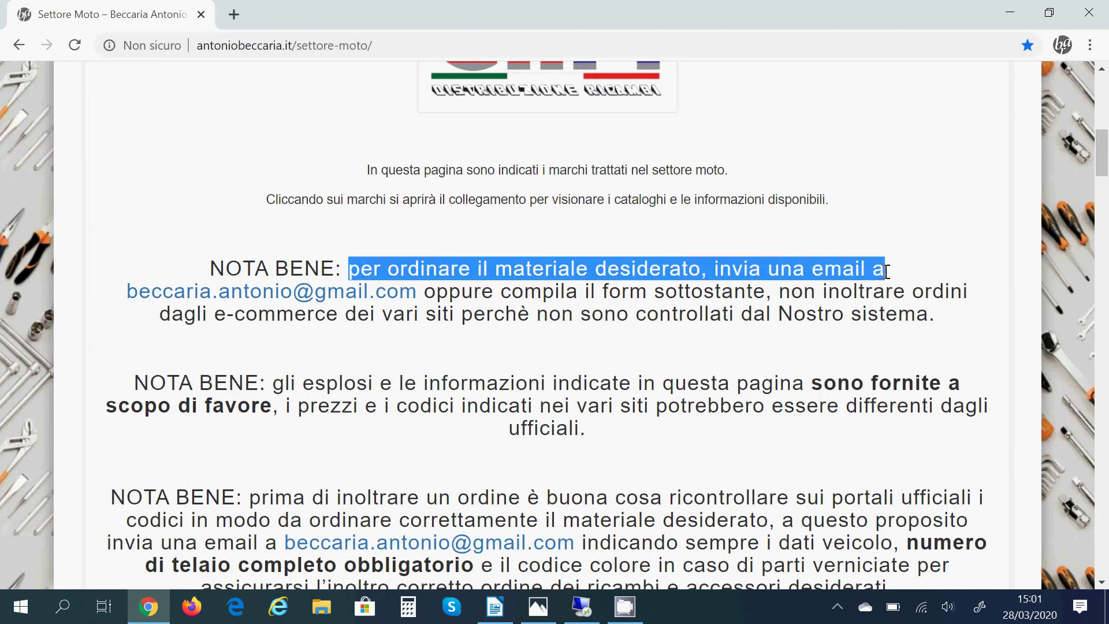
pyautogui.click(435, 306)
pyautogui.moveTo(422, 296); pyautogui.dragTo(125, 294)
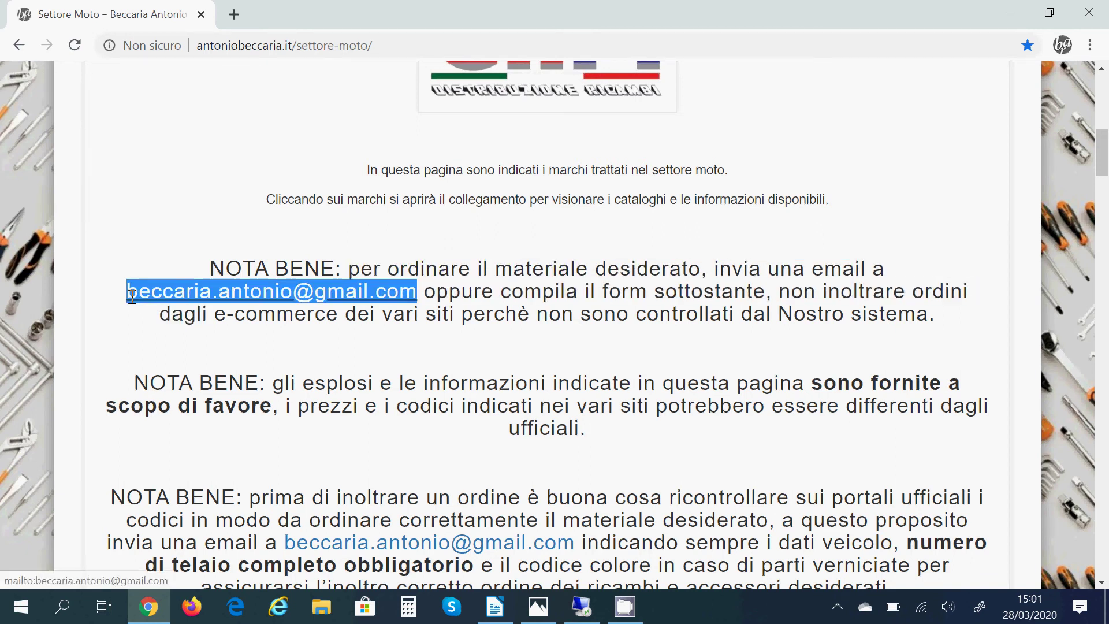
pyautogui.click(741, 300)
pyautogui.moveTo(780, 291); pyautogui.dragTo(937, 313)
pyautogui.click(830, 303)
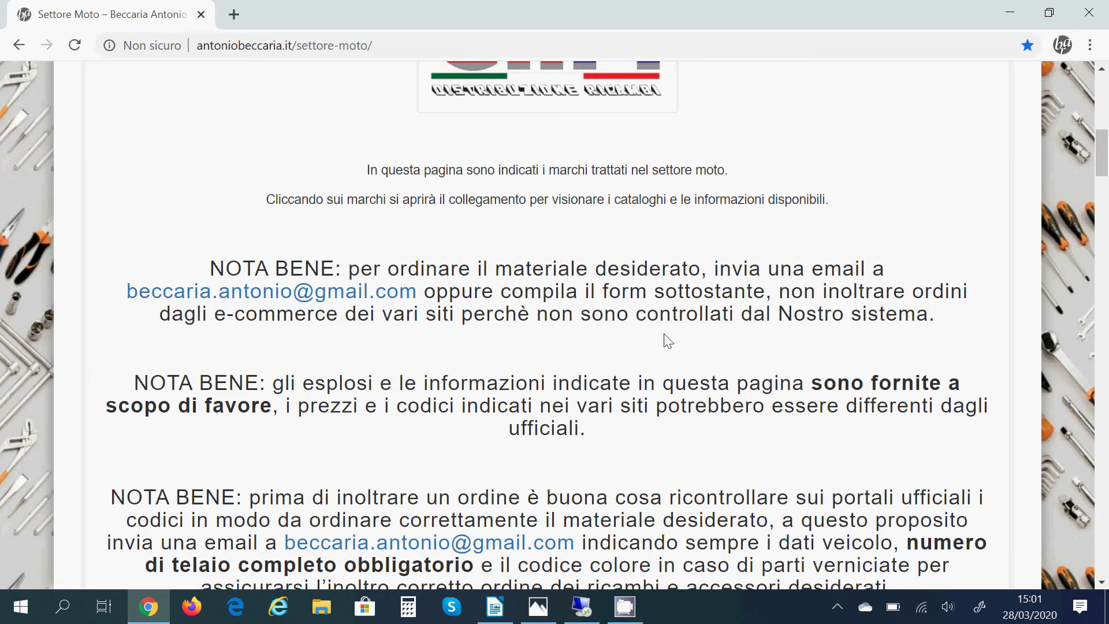
# Go past the Kawasaki entries in RICAMBI ED ESPLOSI ORIGINALI and open the KAWASAKI link under ACCESSORI ORIGINALI.
pyautogui.scroll(-5, 669, 340)
pyautogui.scroll(-3, 667, 326)
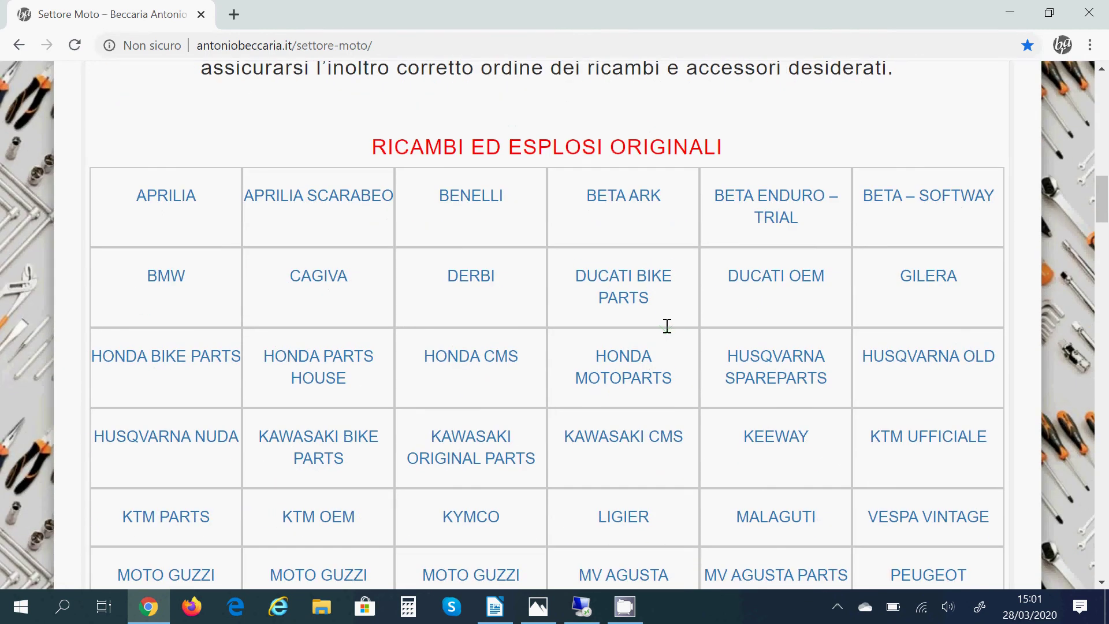
pyautogui.scroll(-1, 667, 326)
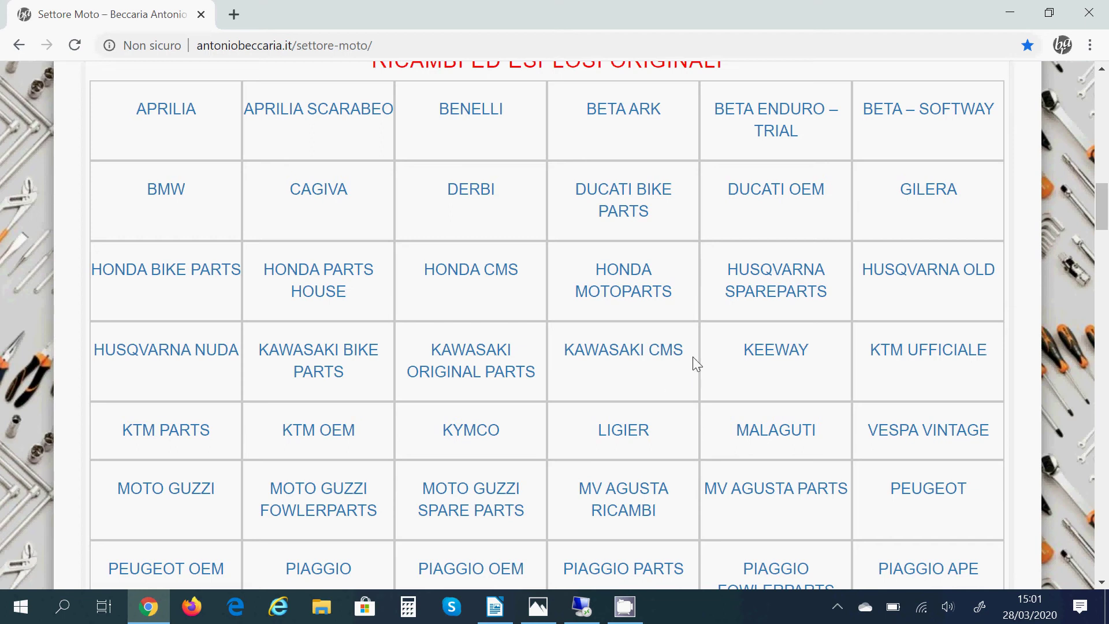
pyautogui.moveTo(692, 357); pyautogui.dragTo(258, 350)
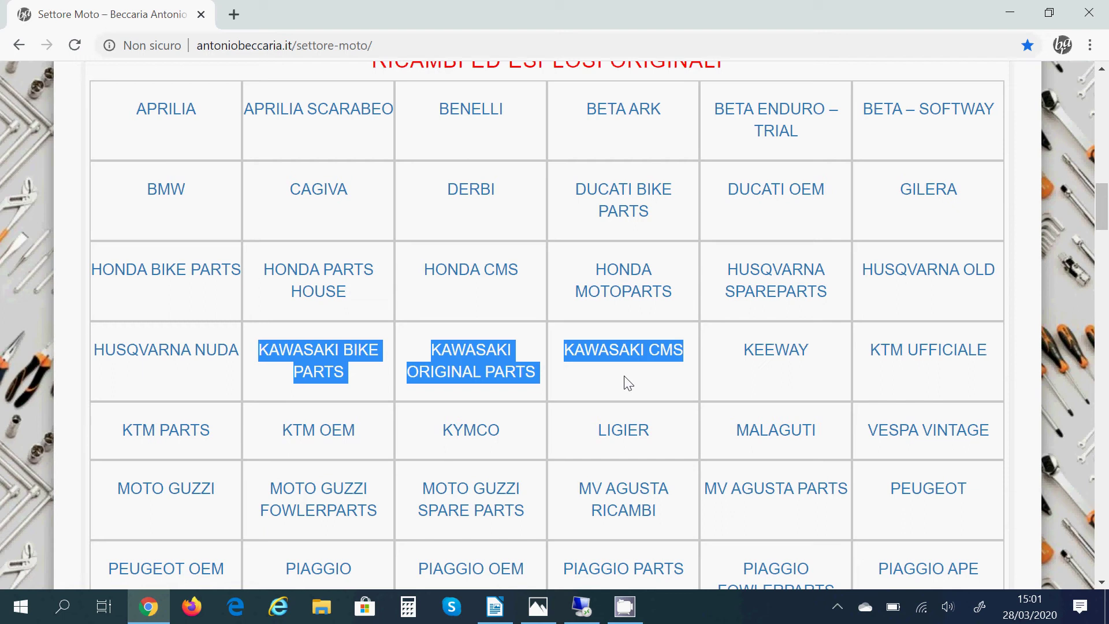
pyautogui.scroll(-10, 629, 383)
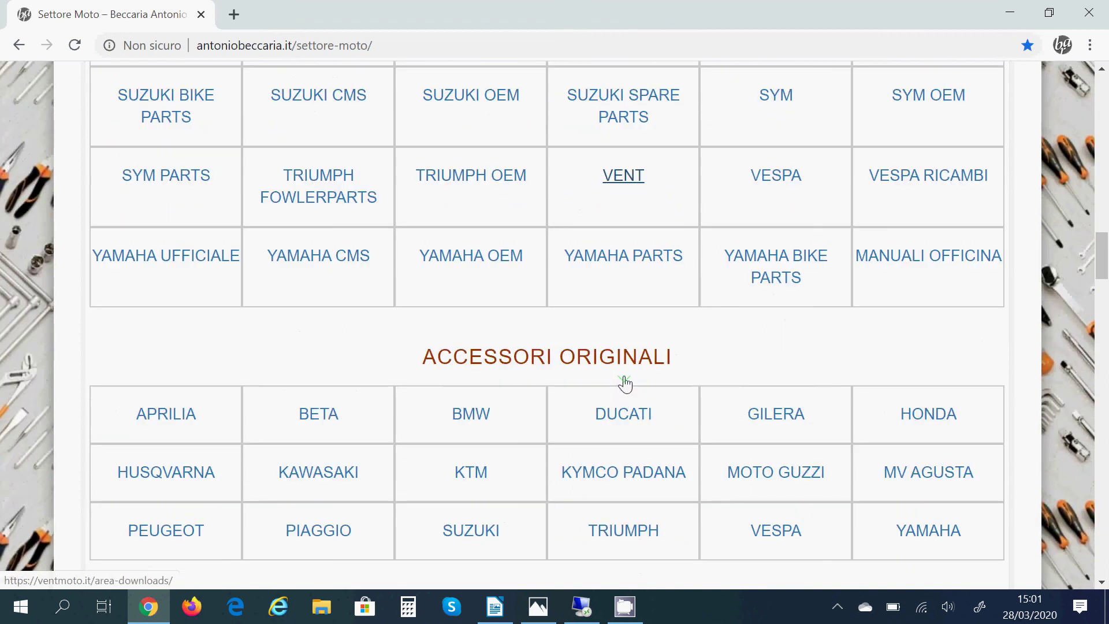
pyautogui.moveTo(424, 305); pyautogui.dragTo(677, 313)
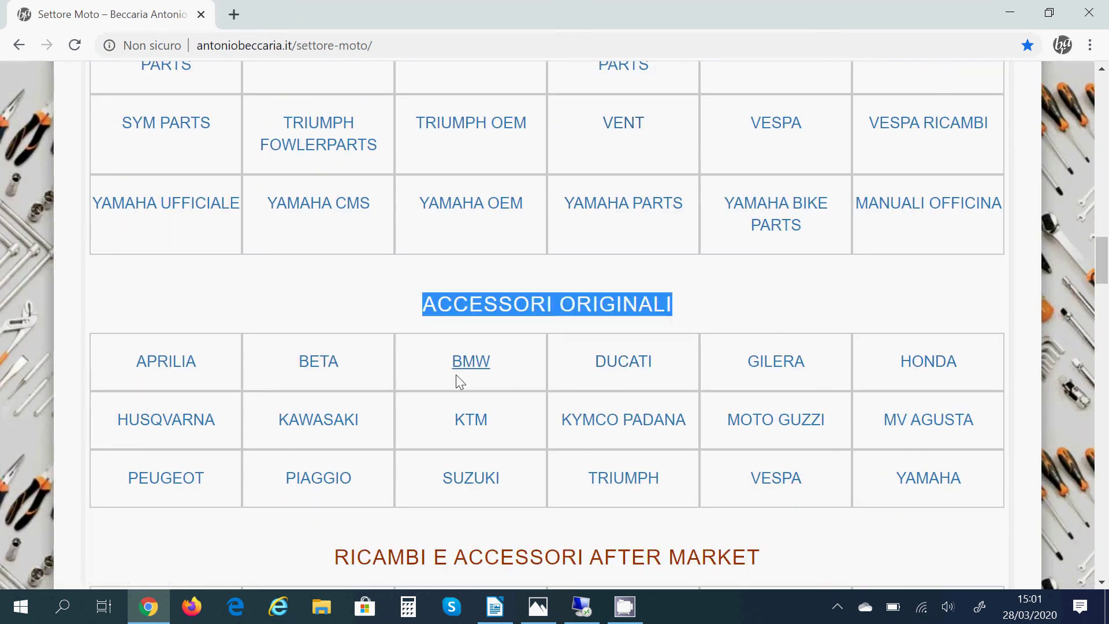
pyautogui.click(321, 422)
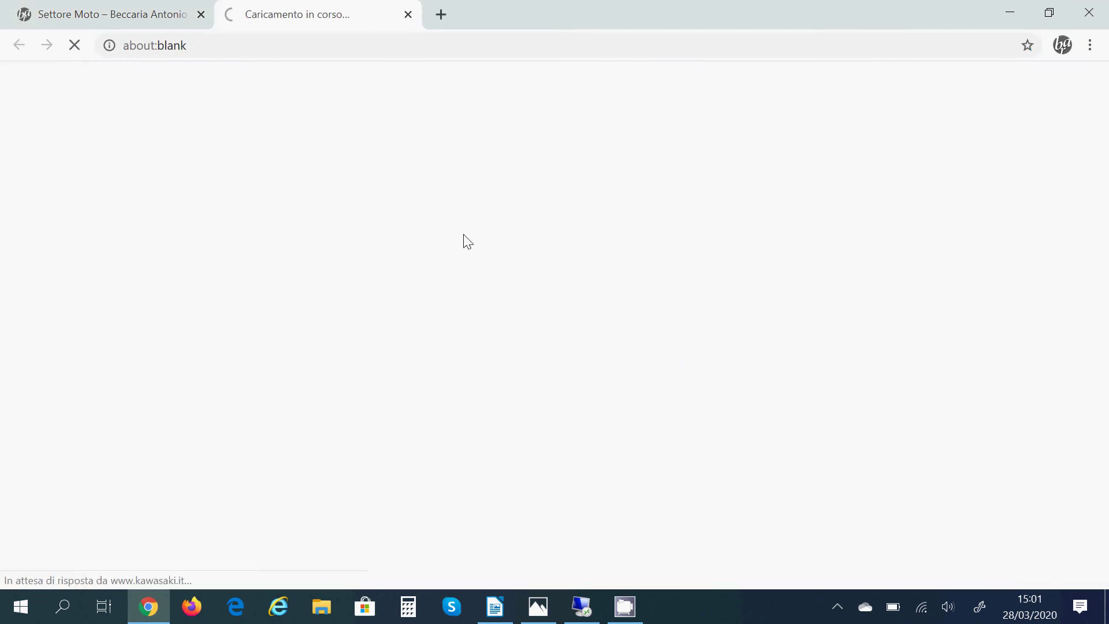
pyautogui.click(838, 607)
pyautogui.click(889, 540)
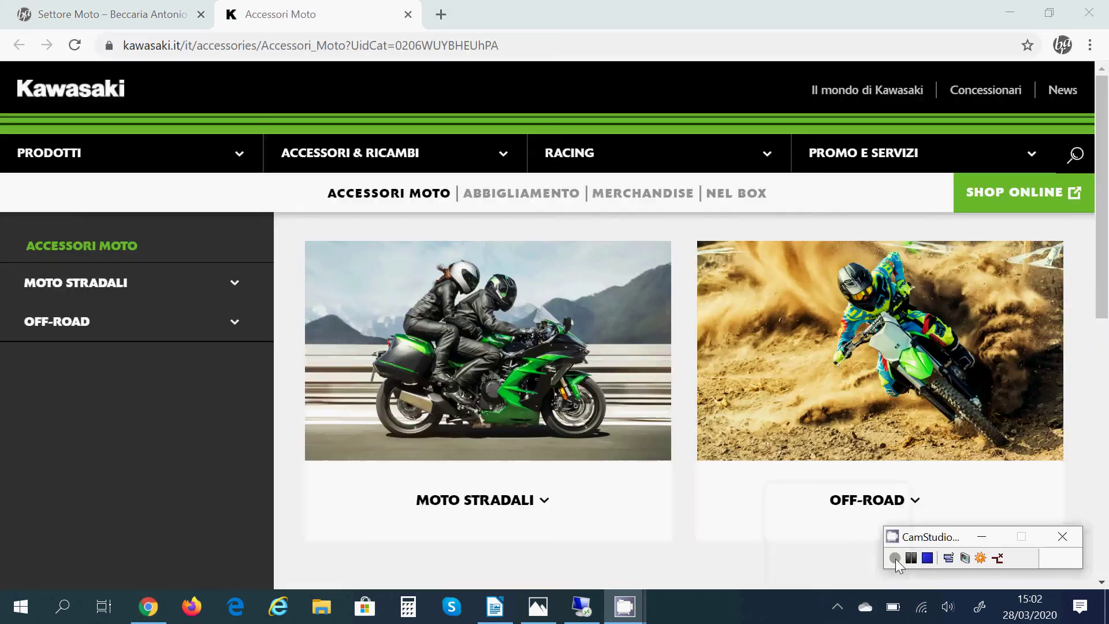
pyautogui.click(981, 538)
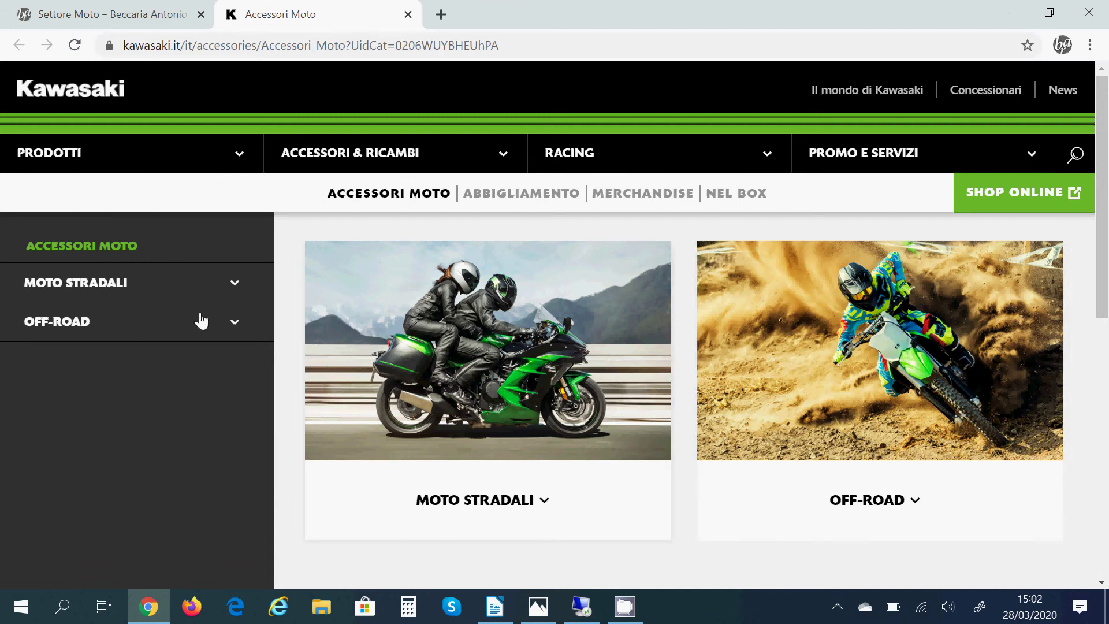
# Browse the alphabetical model lists under MOTO STRADALI and OFF-ROAD on the Kawasaki accessories page.
pyautogui.click(100, 289)
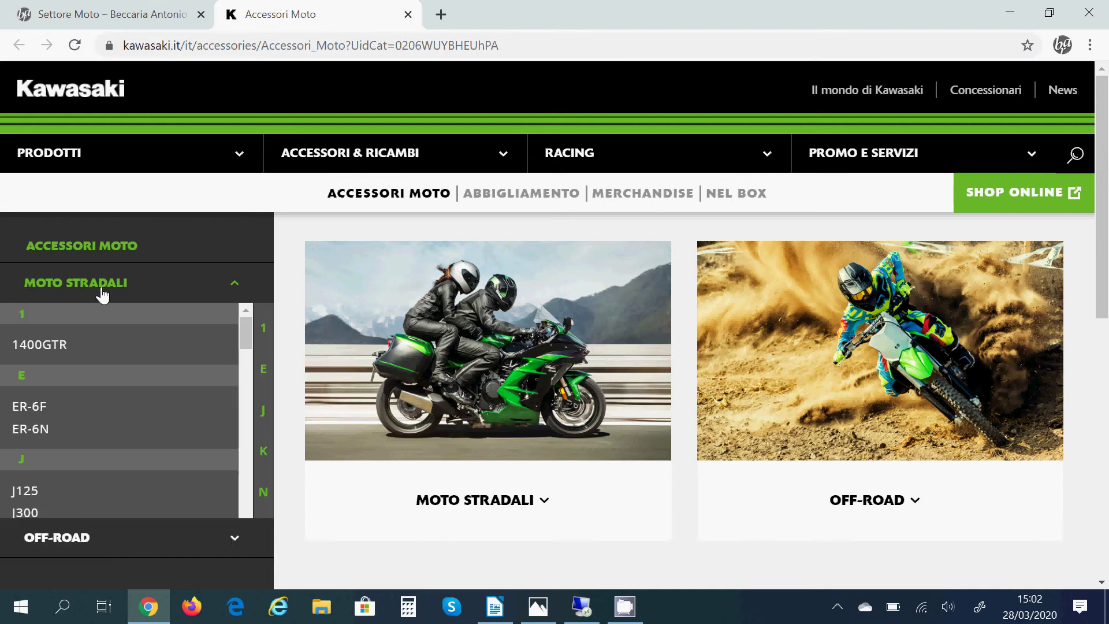
pyautogui.moveTo(246, 340); pyautogui.dragTo(249, 379)
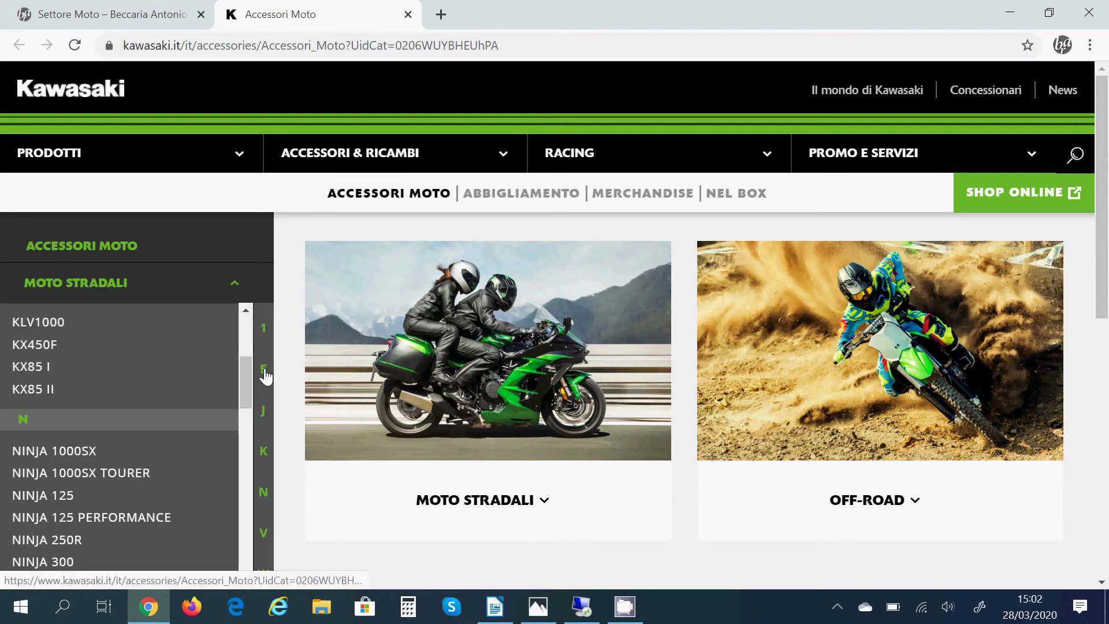
pyautogui.click(265, 458)
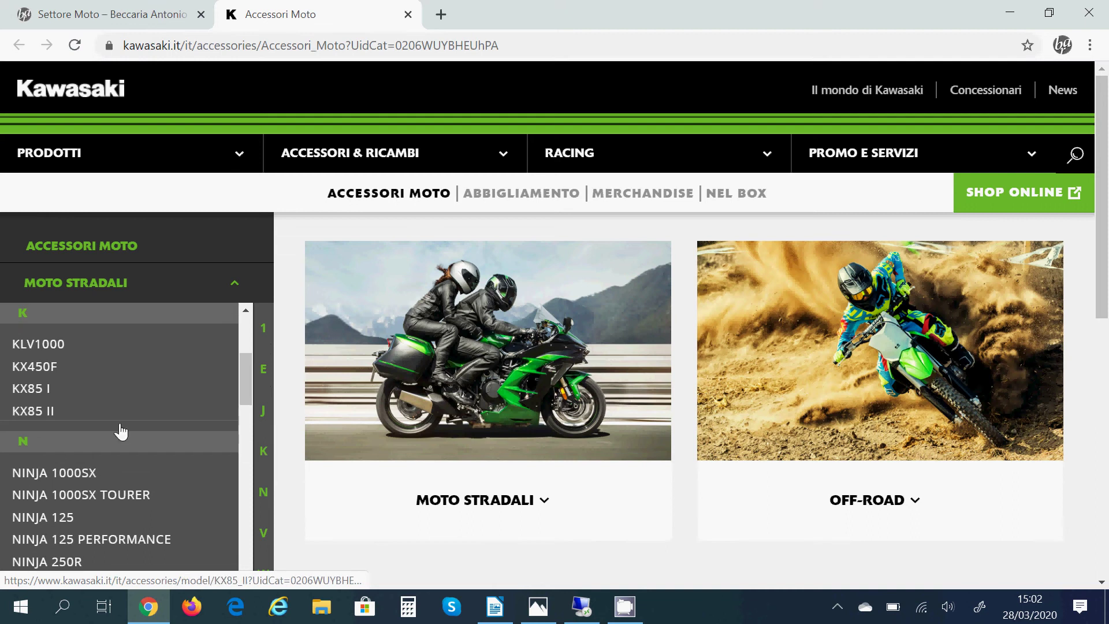
pyautogui.click(263, 494)
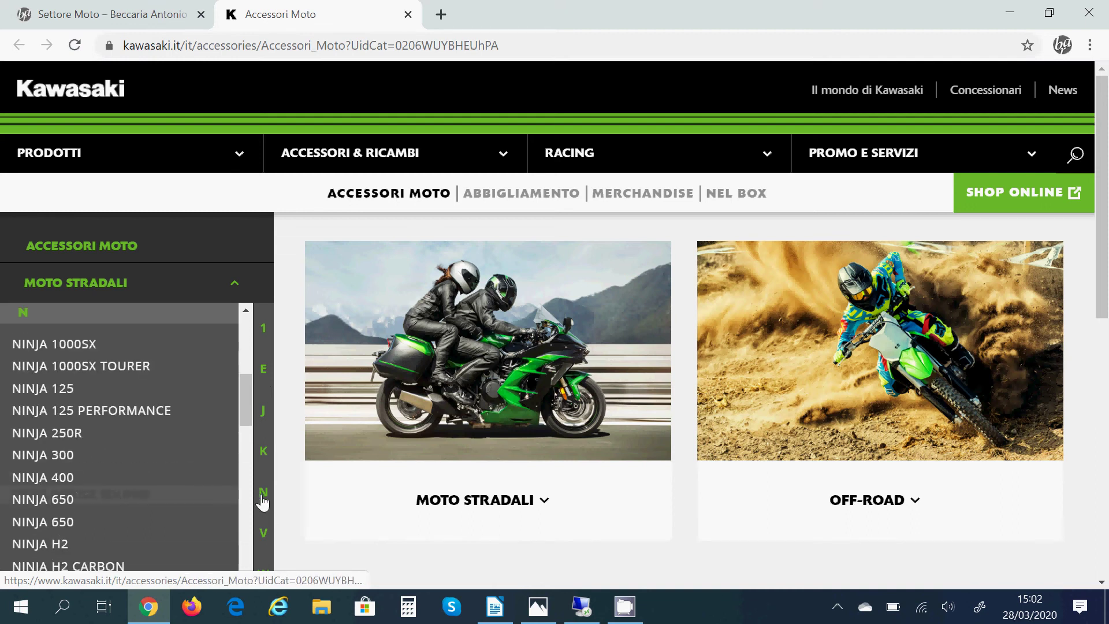
pyautogui.click(265, 532)
pyautogui.click(118, 293)
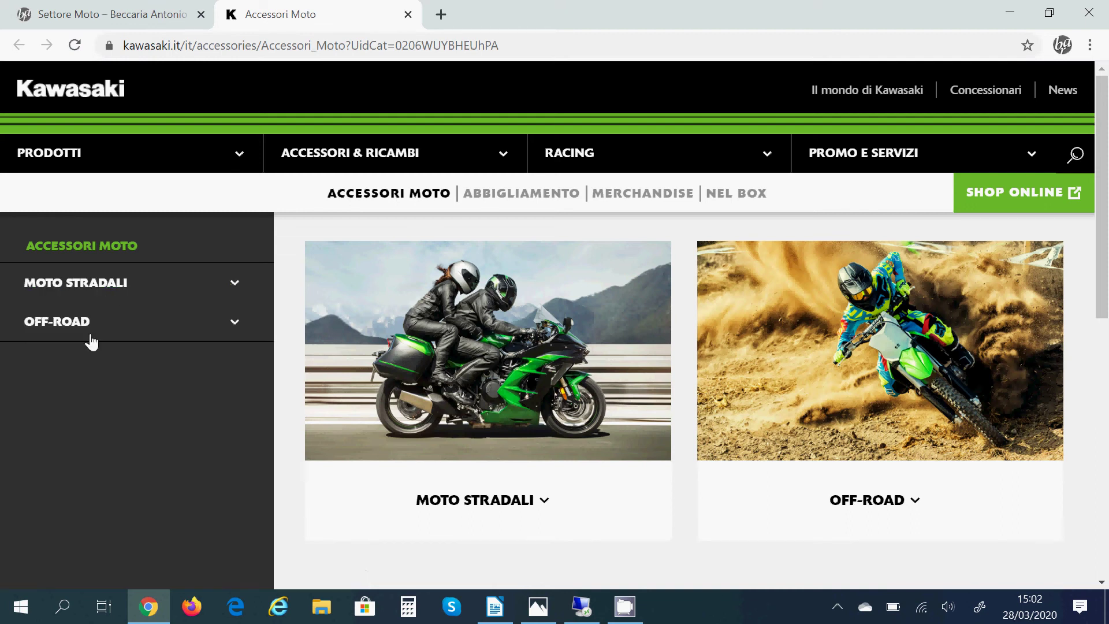
pyautogui.click(234, 325)
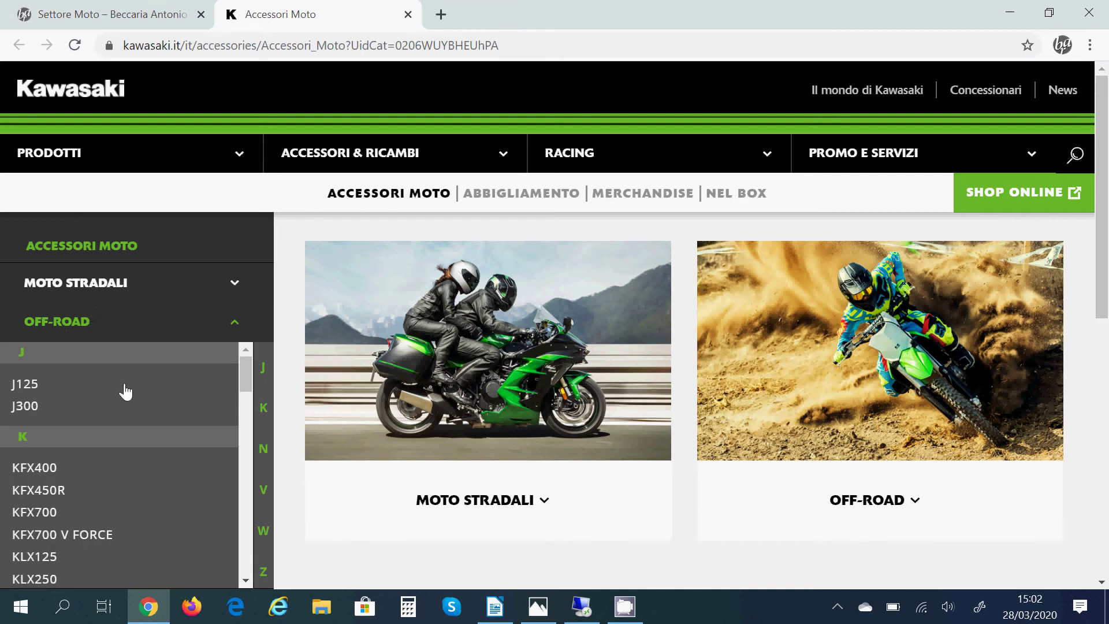
pyautogui.scroll(-2, 86, 492)
pyautogui.scroll(2, 85, 490)
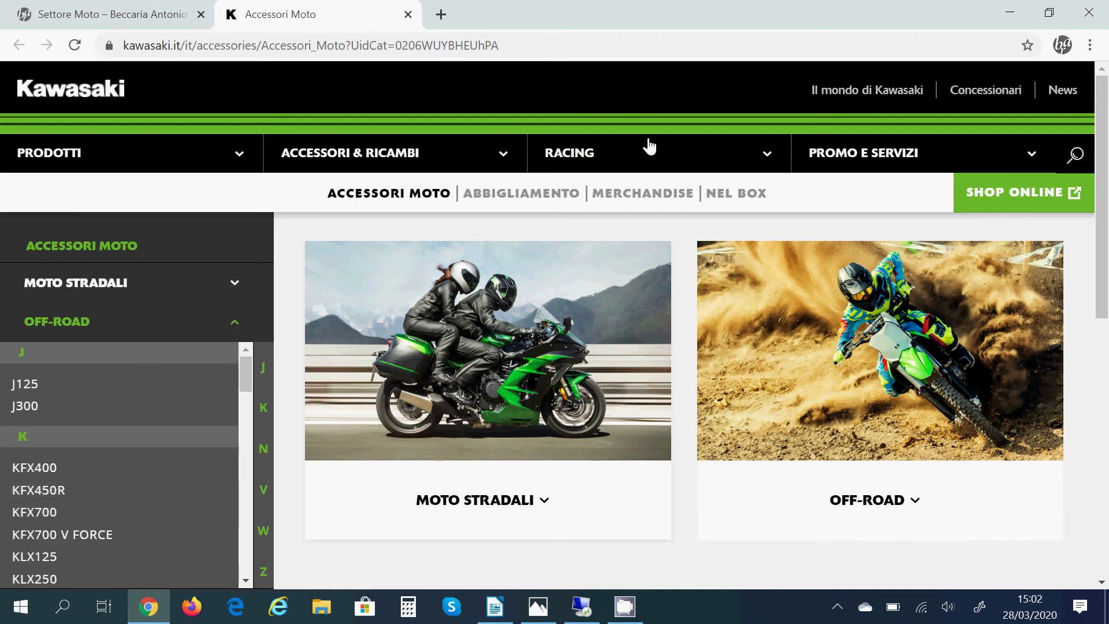
# Switch to the Writer order document and check the "VULCAN 1700 CLASSIC ANNO 2014" heading and its two accessory lines.
pyautogui.click(1010, 12)
pyautogui.click(319, 406)
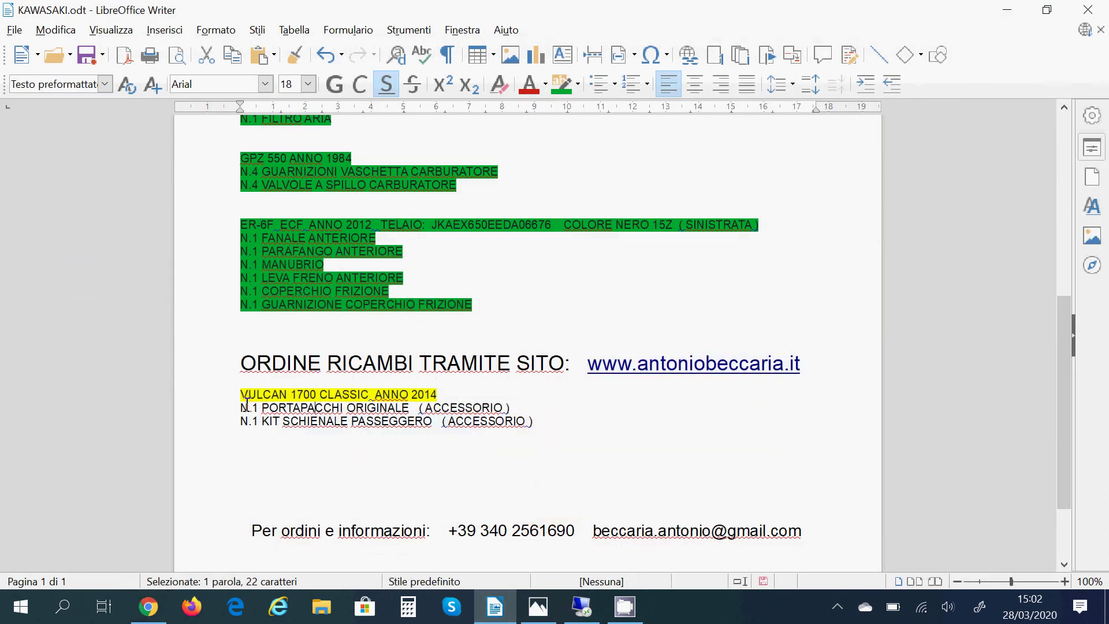
pyautogui.moveTo(241, 395); pyautogui.dragTo(463, 393)
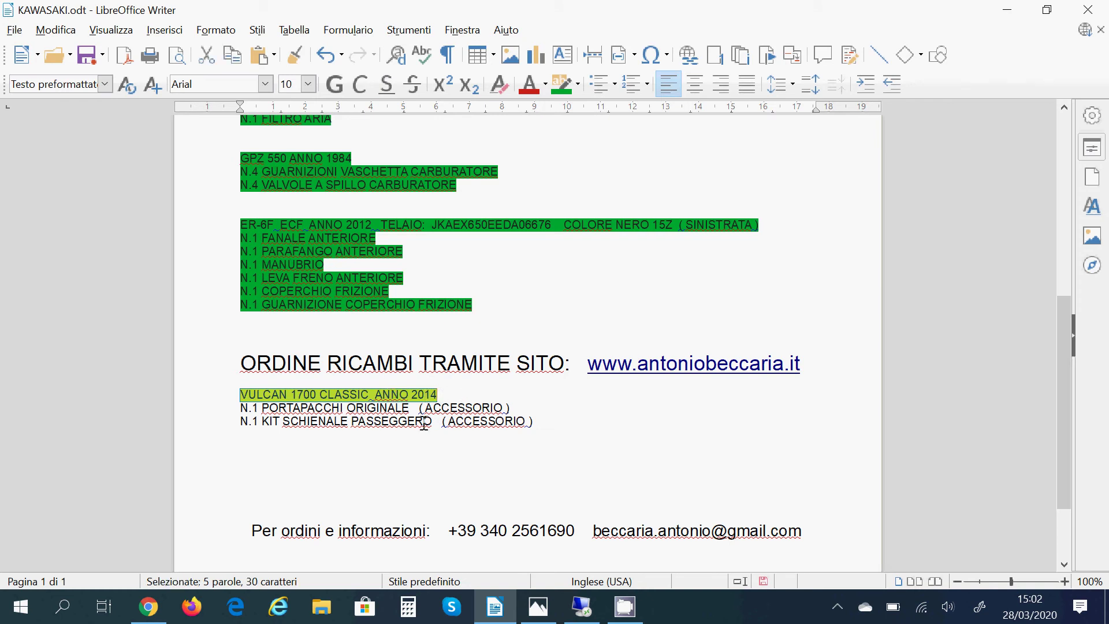
pyautogui.click(316, 422)
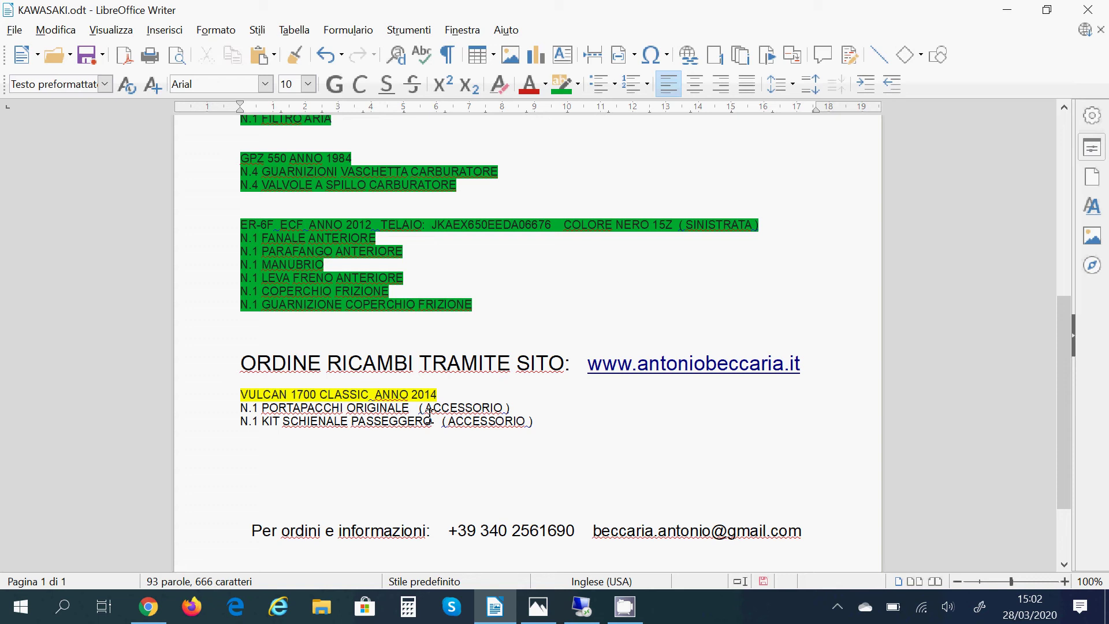
# Return to the Kawasaki accessories page in Chrome and search the V models under MOTO STRADALI for the Vulcan 1700 Classic.
pyautogui.hotkey('alt', 'Tab')
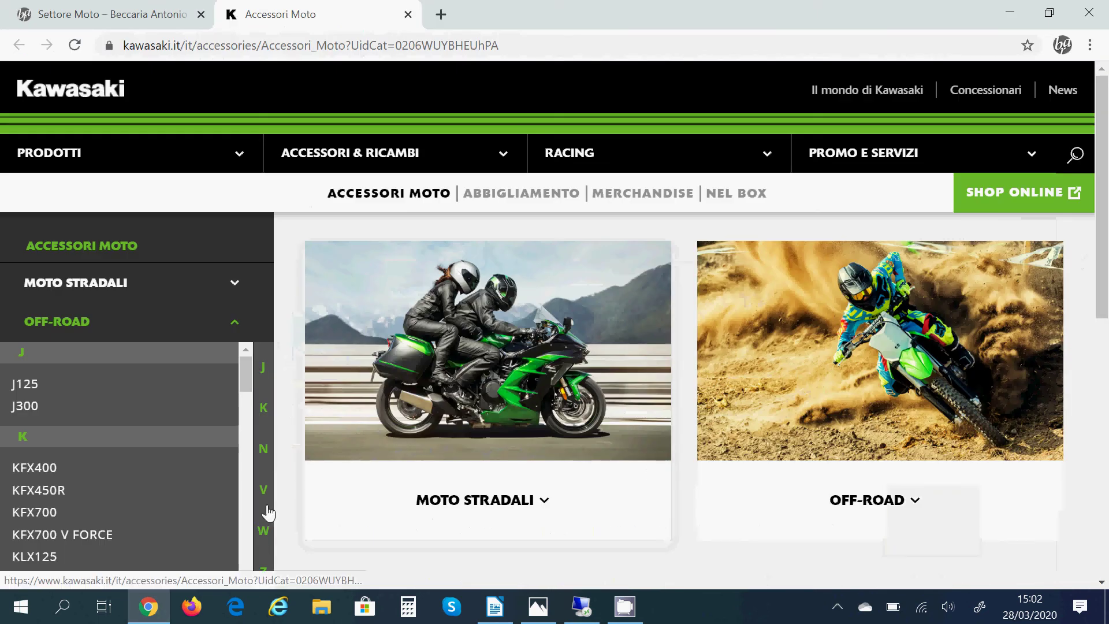
pyautogui.click(218, 286)
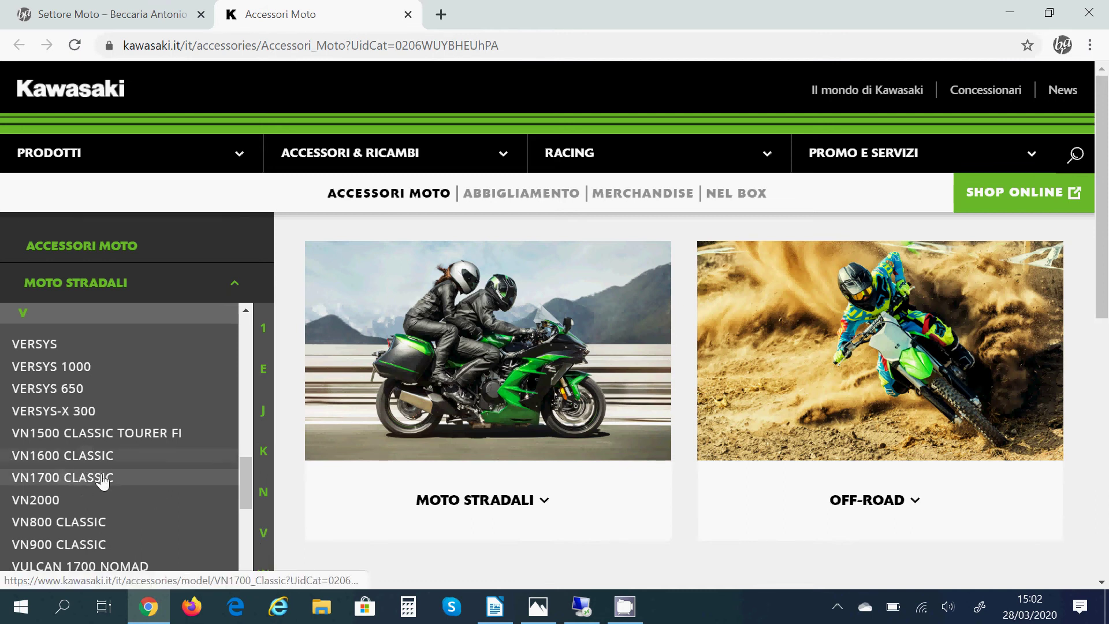
pyautogui.scroll(-3, 106, 481)
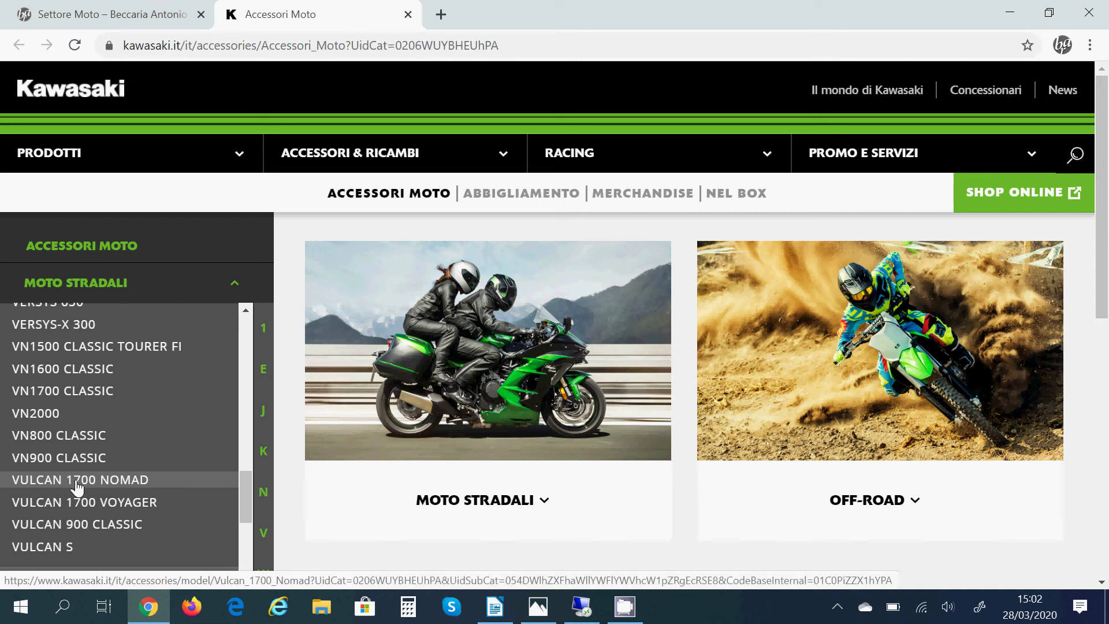
pyautogui.scroll(5, 77, 487)
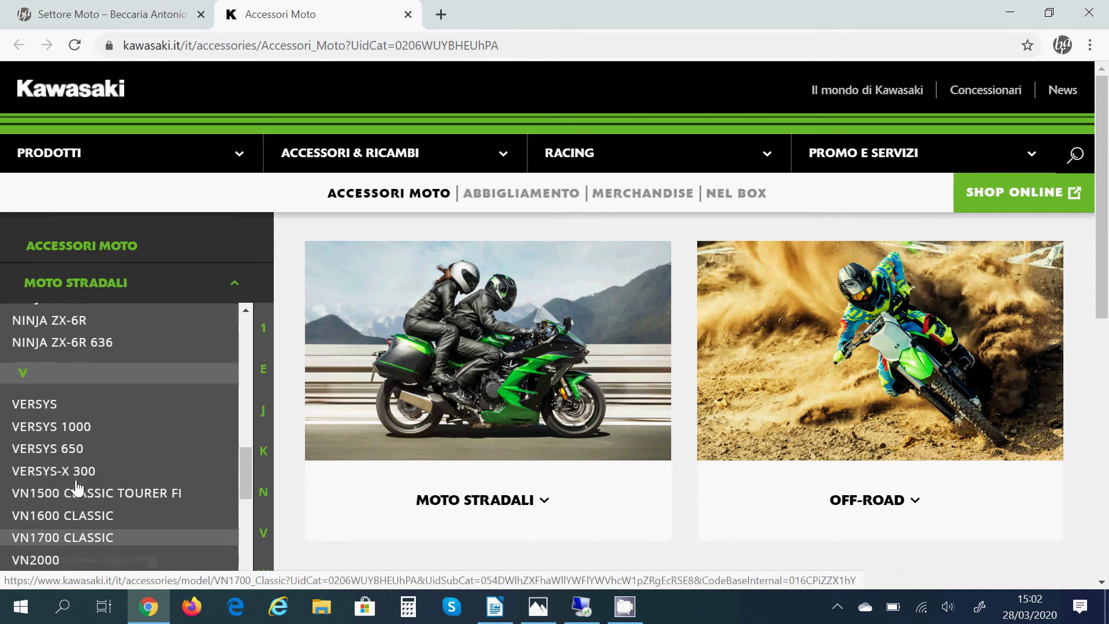
pyautogui.scroll(4, 77, 488)
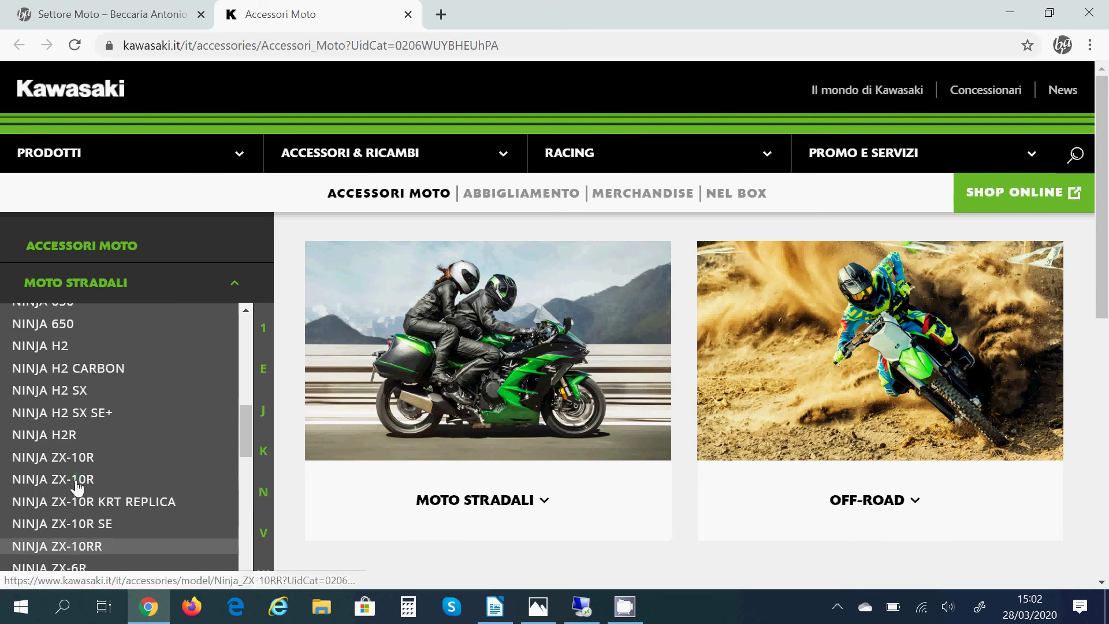
pyautogui.scroll(-5, 77, 488)
pyautogui.scroll(-3, 77, 487)
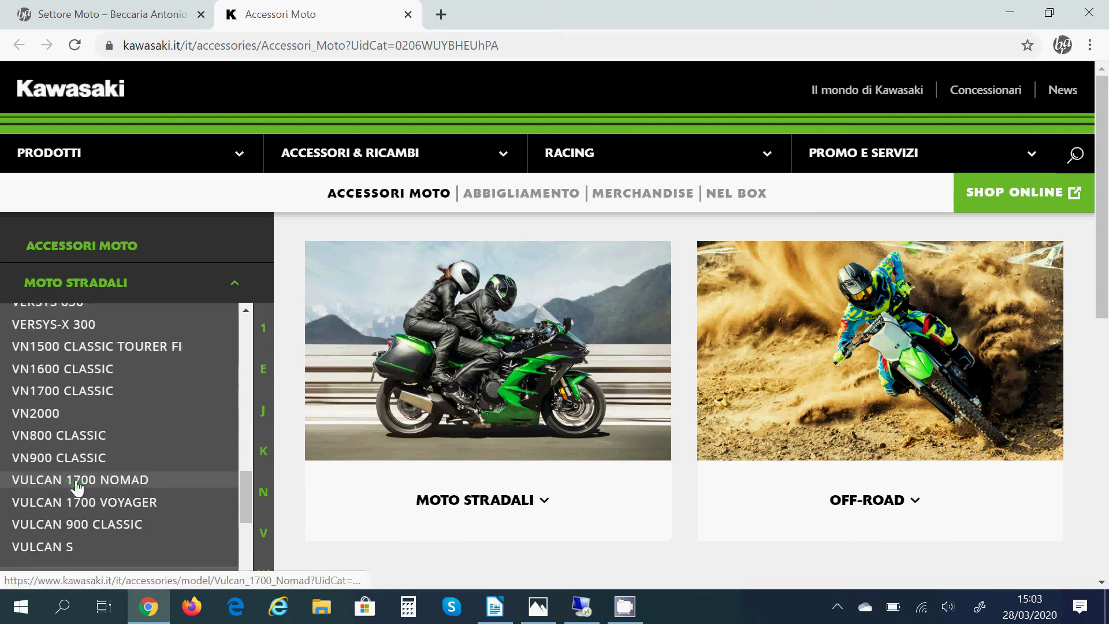
# Check the model name in the Writer order document and open the VN1700 CLASSIC accessories page.
pyautogui.click(110, 390)
pyautogui.hotkey('alt', 'Tab')
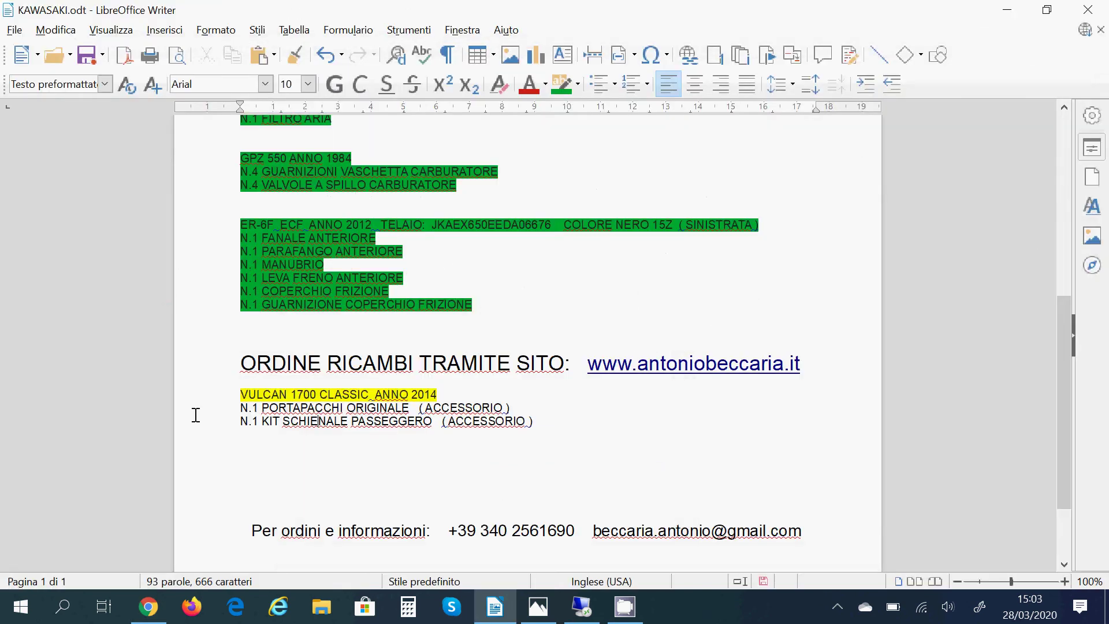
pyautogui.hotkey('alt', 'Tab')
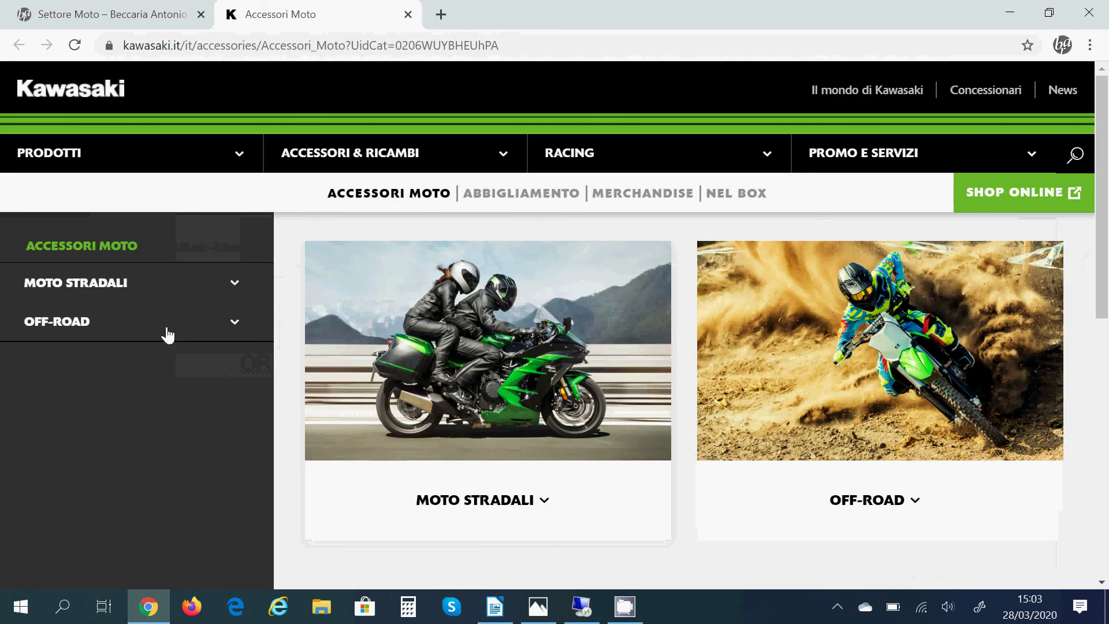
pyautogui.click(136, 284)
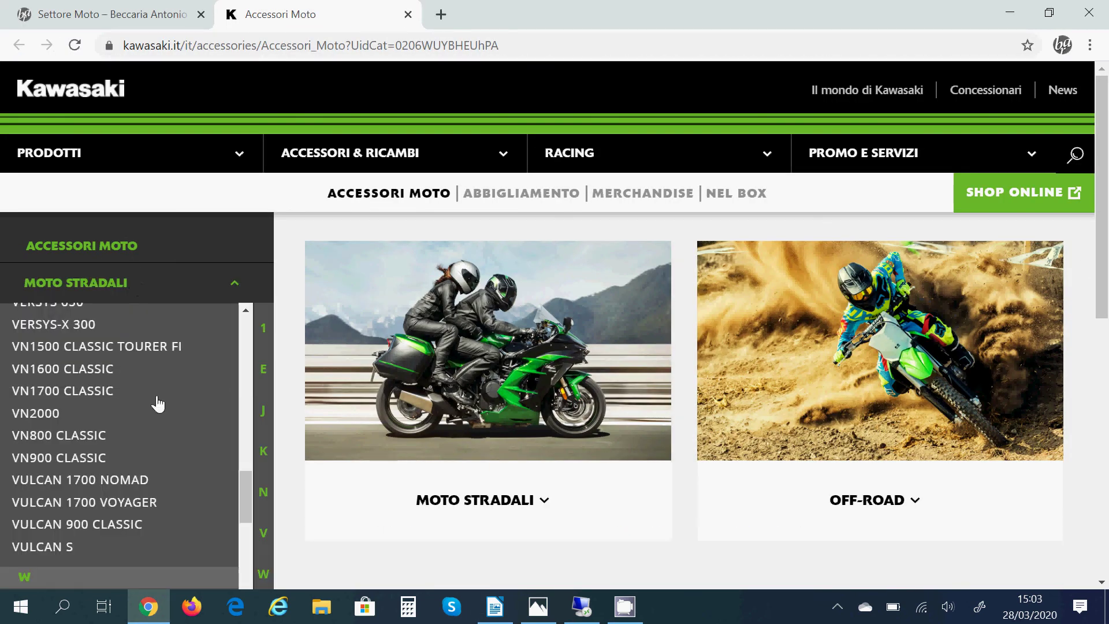
pyautogui.click(91, 392)
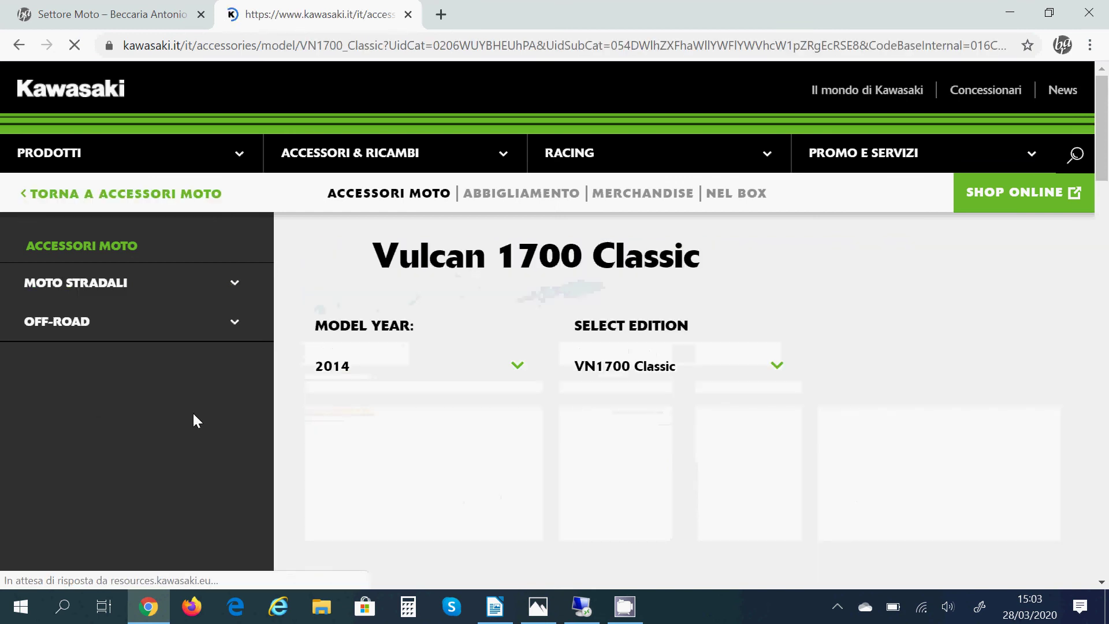
# Compare the page's model year and edition with the Vulcan 1700 Classic heading and accessory lines in the Writer order document.
pyautogui.hotkey('alt', 'Tab')
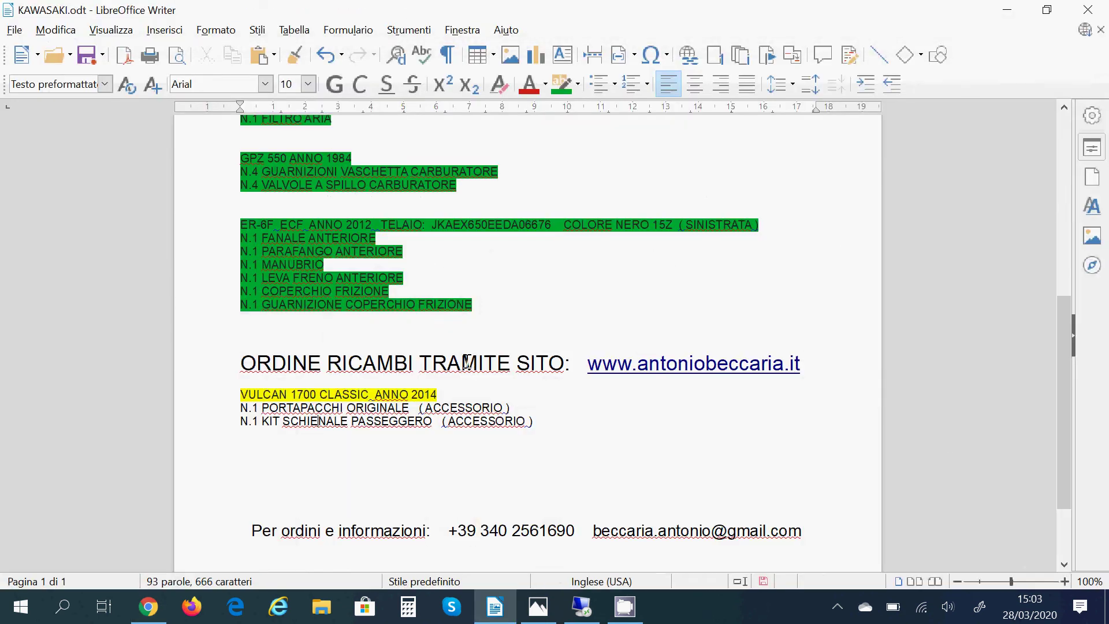
pyautogui.hotkey('alt', 'Tab')
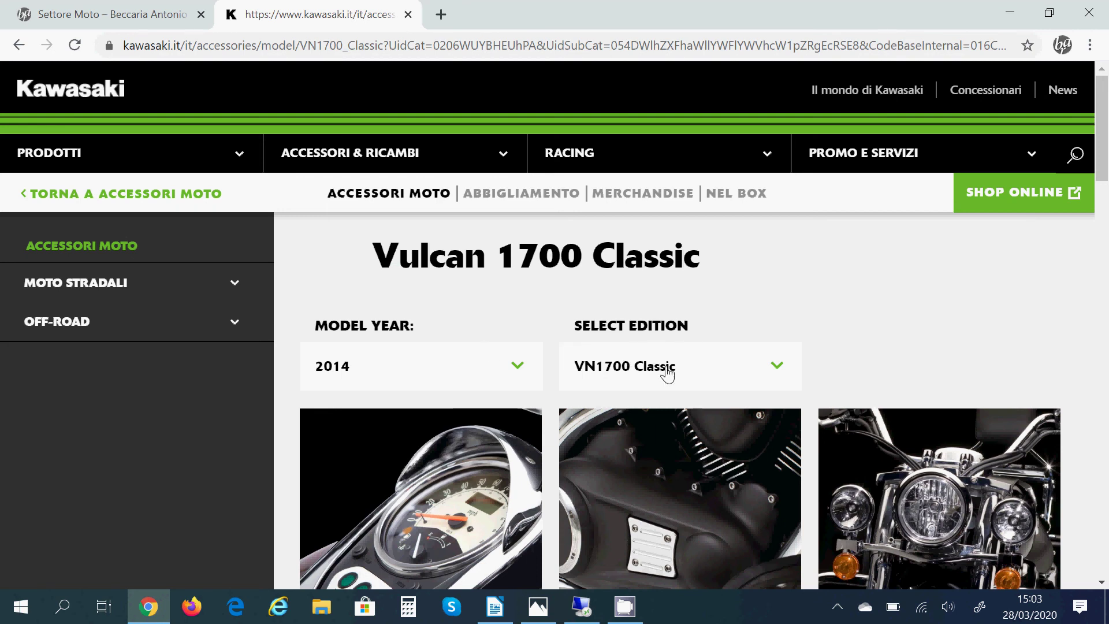
pyautogui.scroll(-2, 666, 371)
pyautogui.scroll(-3, 667, 371)
pyautogui.hotkey('alt', 'Tab')
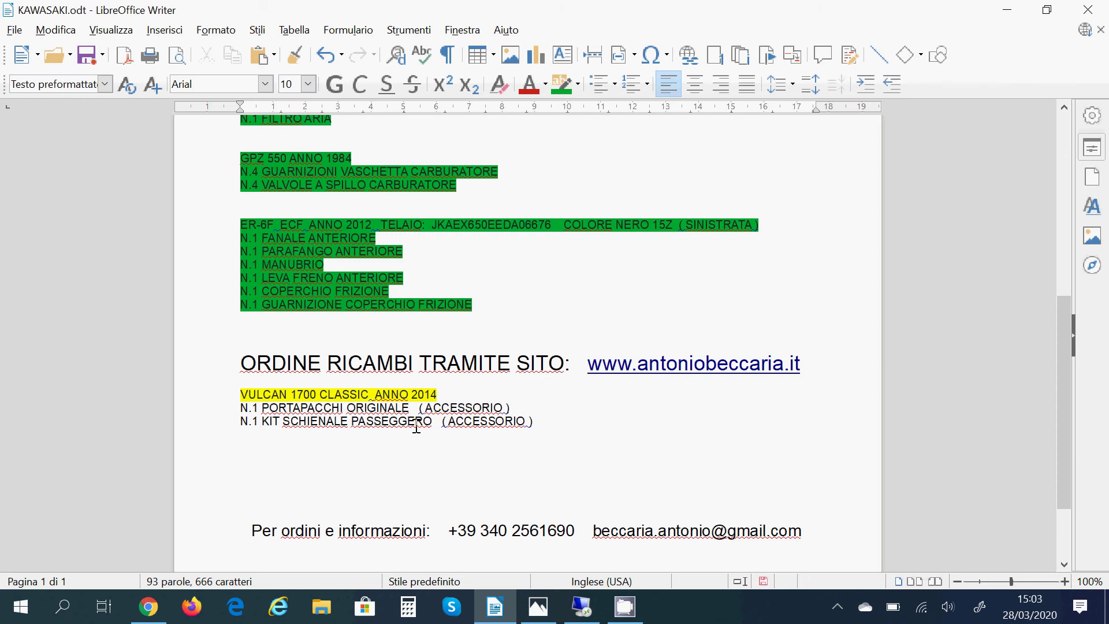
# Return to the Vulcan 1700 Classic accessories in Chrome, find the luggage rack and open its PORTAPACCHI BASE page.
pyautogui.hotkey('alt', 'Tab')
pyautogui.scroll(-2, 647, 390)
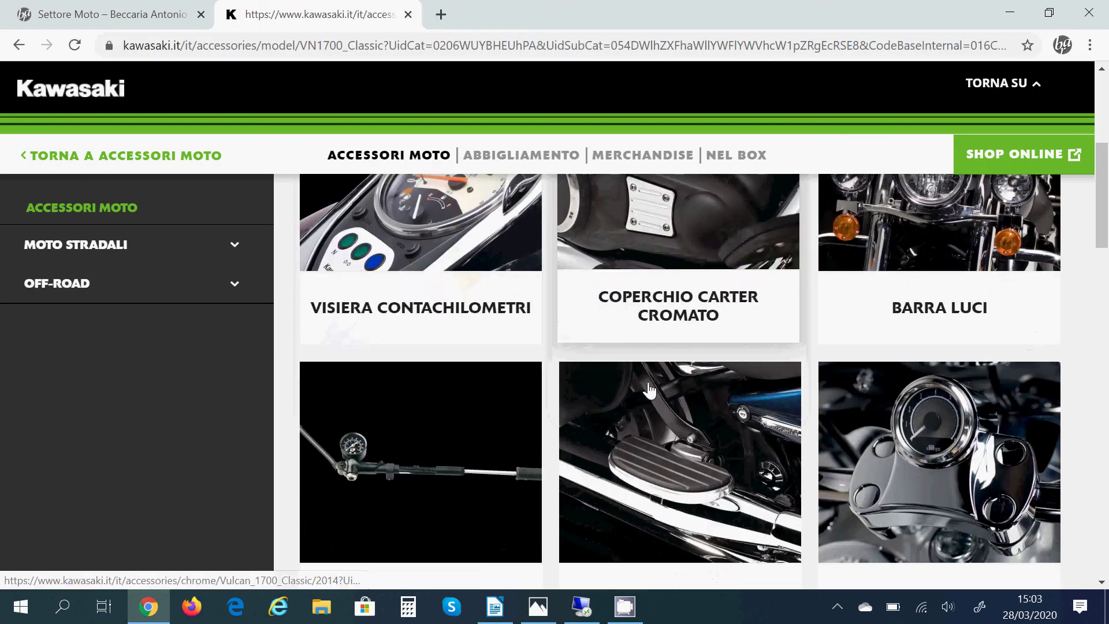
pyautogui.scroll(-6, 649, 391)
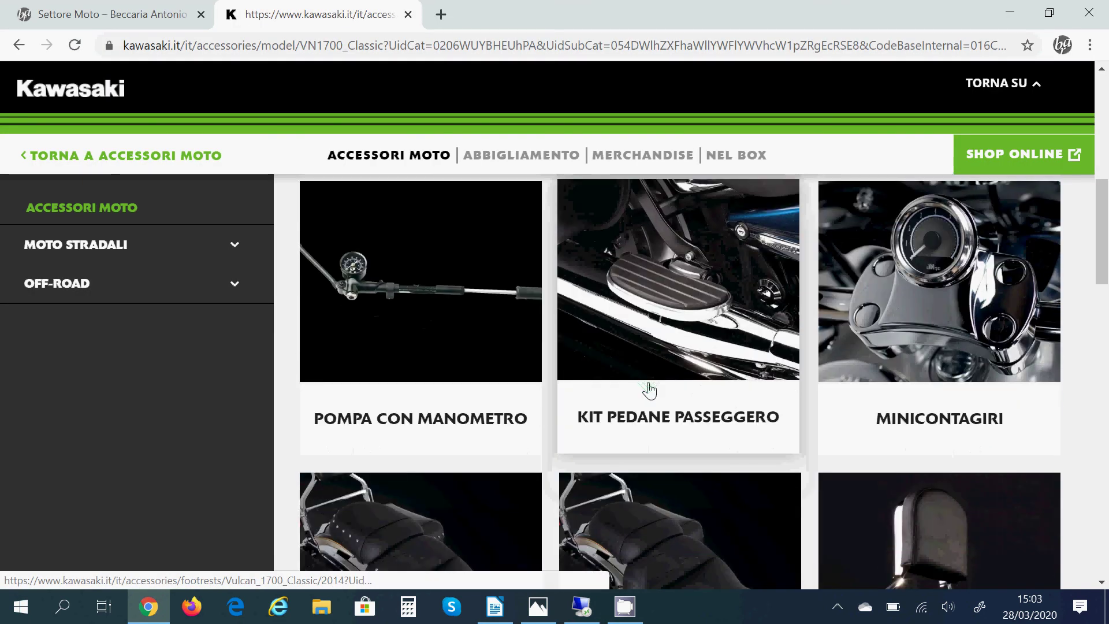
pyautogui.scroll(-4, 650, 391)
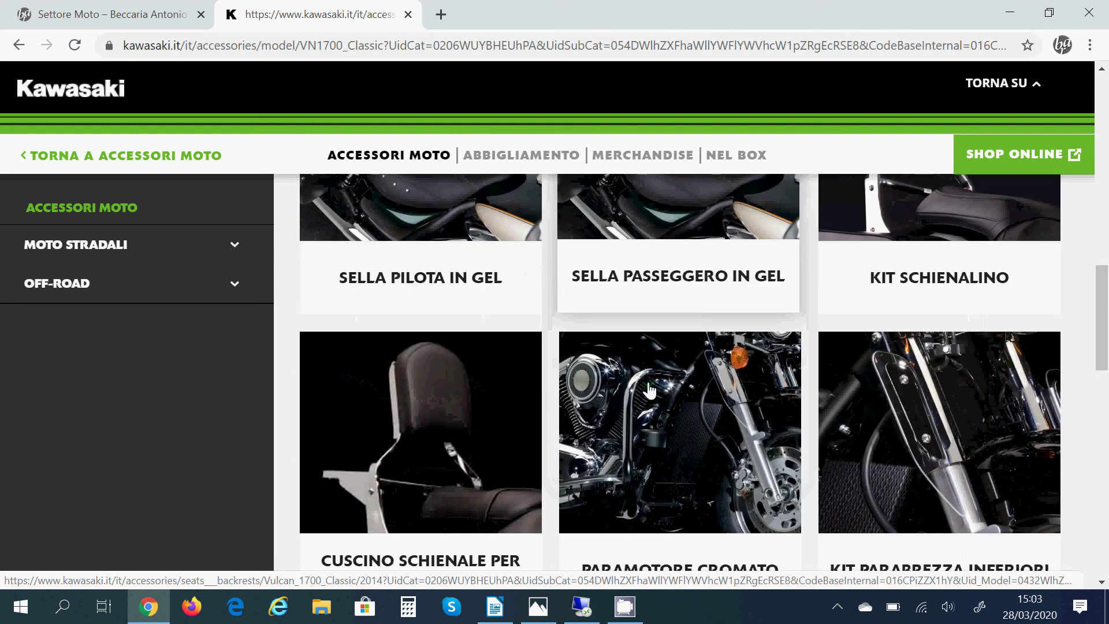
pyautogui.scroll(-7, 649, 391)
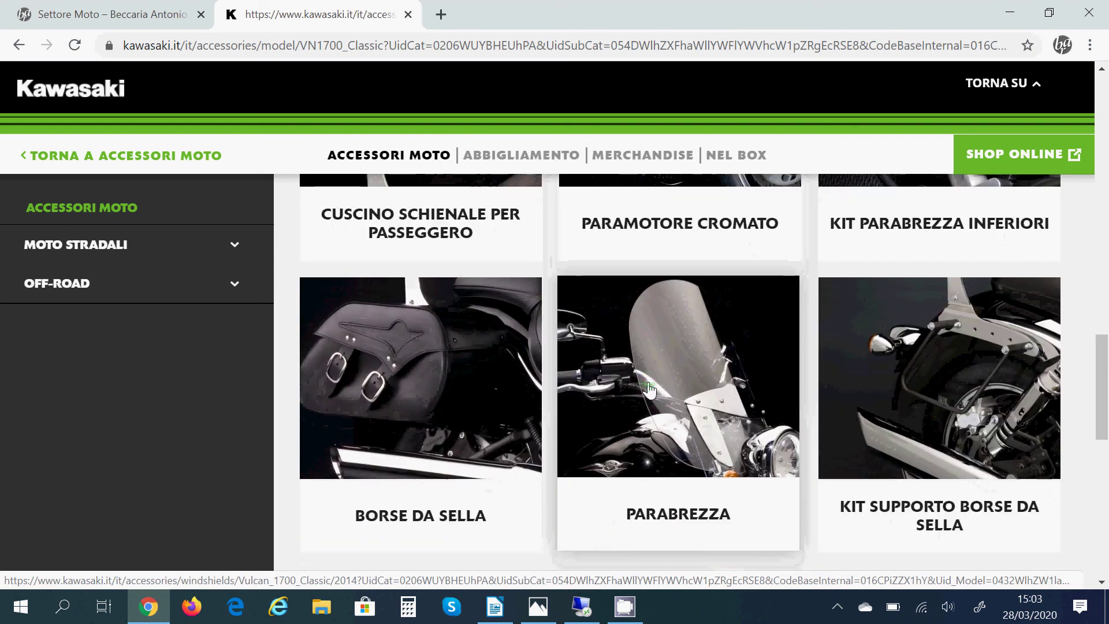
pyautogui.scroll(-4, 649, 390)
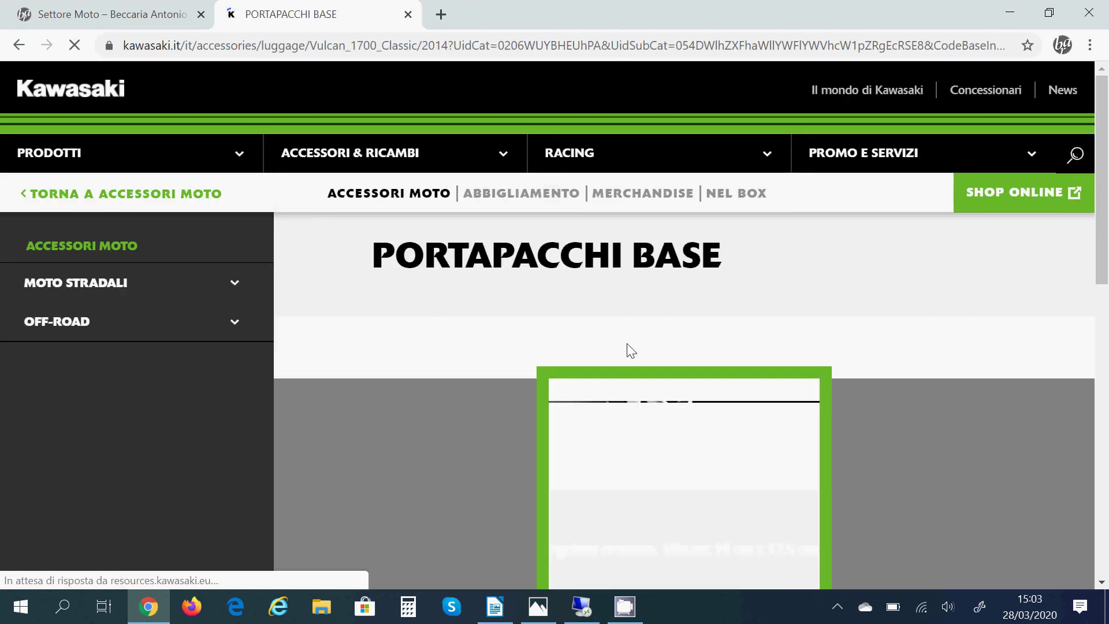
# Copy the part code K53020375 from the portapacchi base entry.
pyautogui.scroll(-3, 629, 349)
pyautogui.scroll(-3, 669, 292)
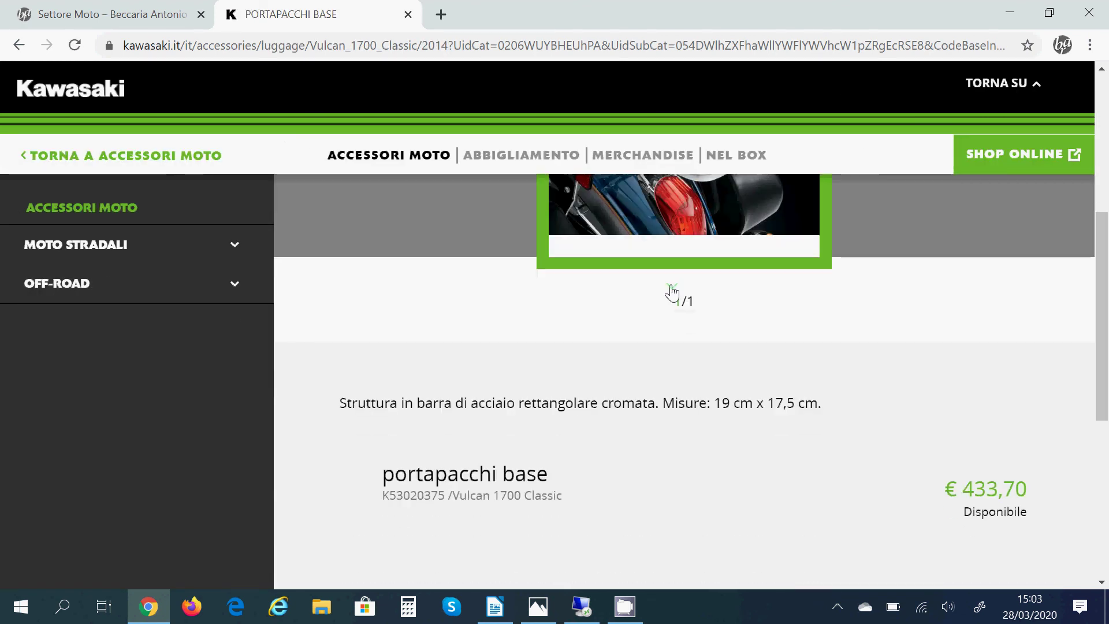
pyautogui.scroll(-2, 469, 475)
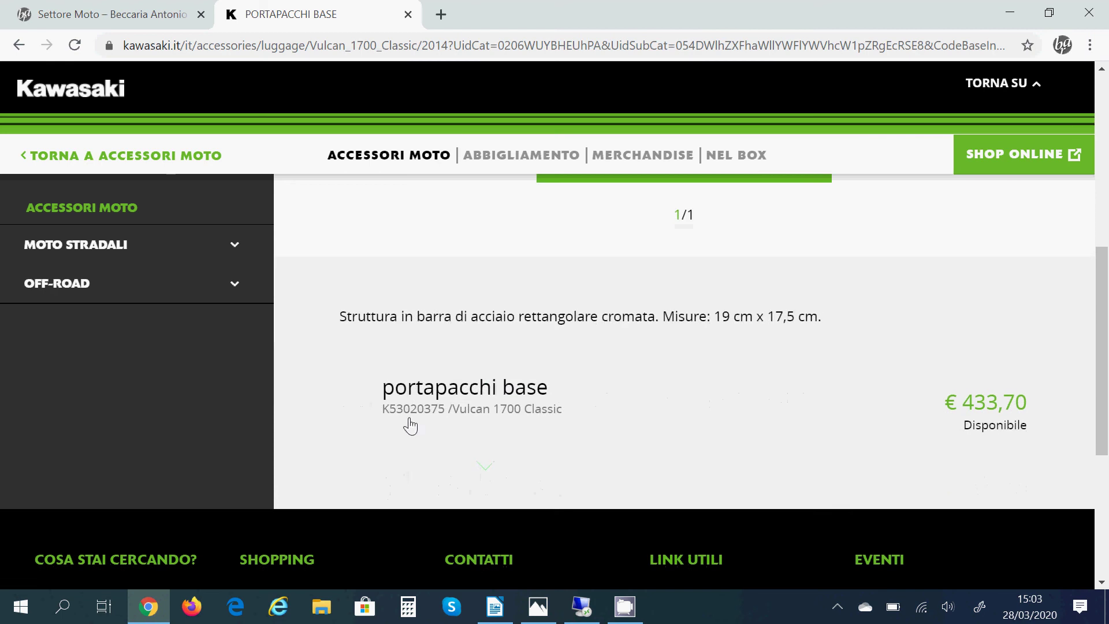
pyautogui.moveTo(374, 418); pyautogui.dragTo(445, 415)
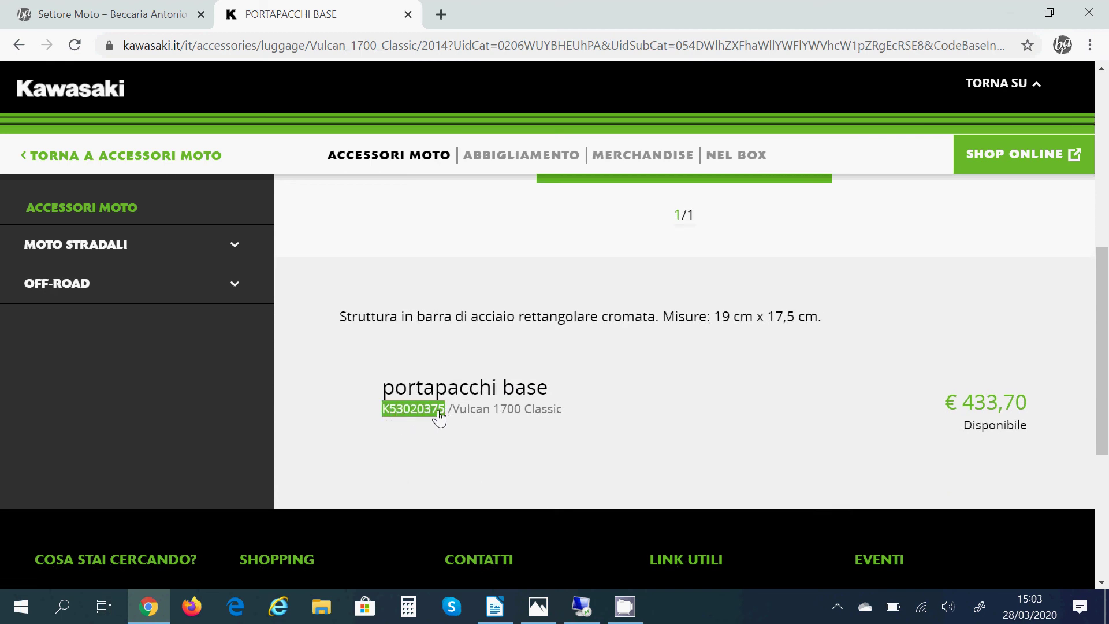
pyautogui.rightClick(439, 416)
pyautogui.click(466, 424)
# Switch to the Arco remote session, minimise the parts catalogue and start a new row in the Gestione Foglio di Lavoro document.
pyautogui.click(582, 606)
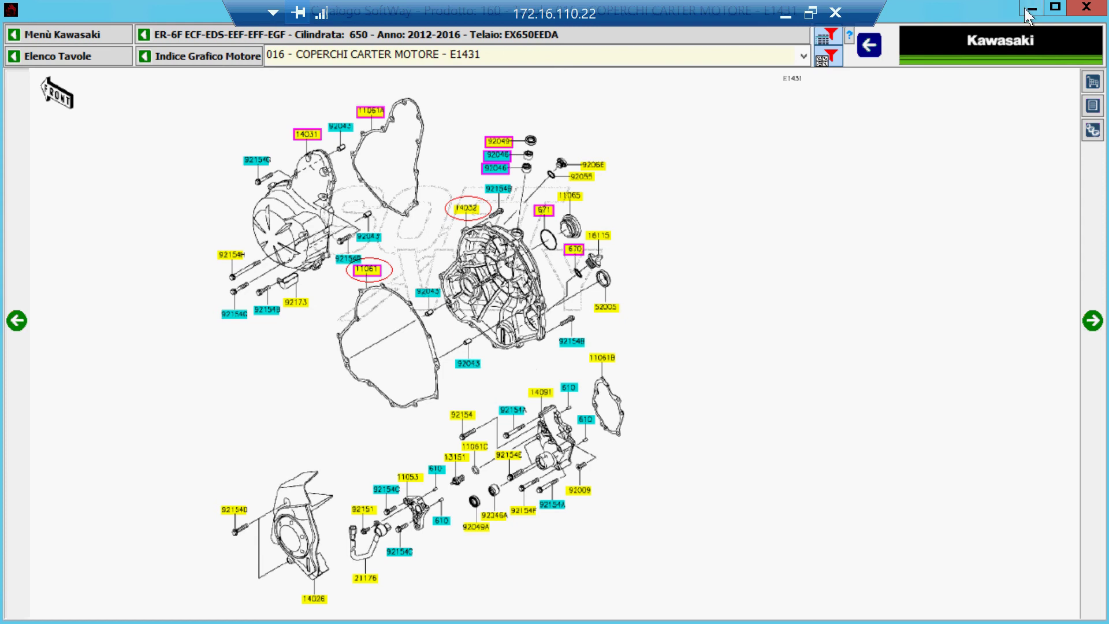
pyautogui.click(1030, 9)
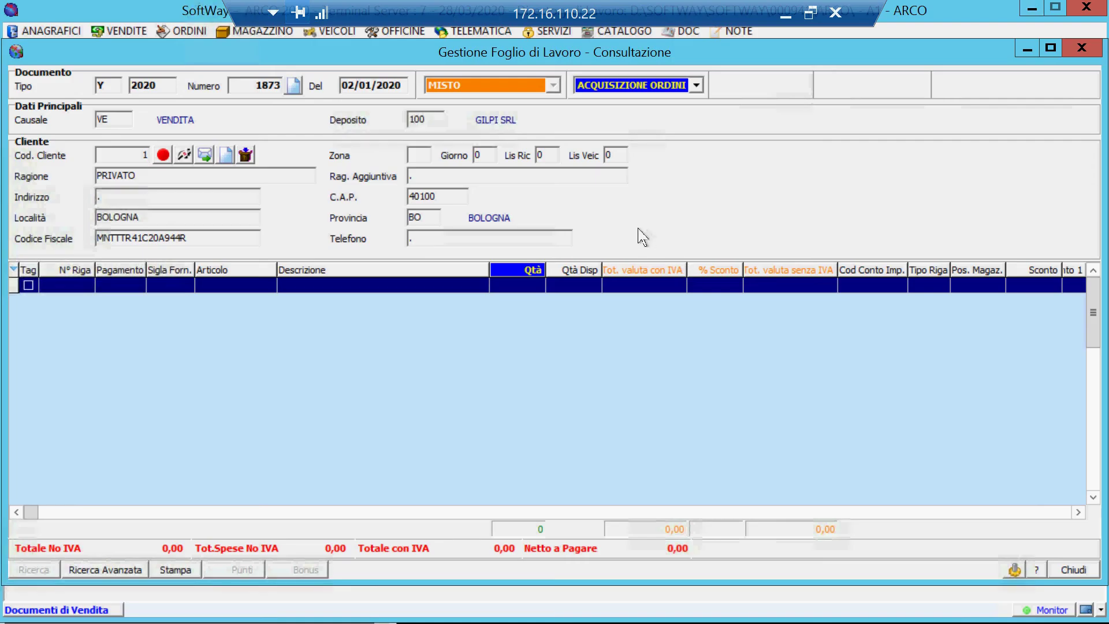
pyautogui.rightClick(641, 237)
pyautogui.click(693, 299)
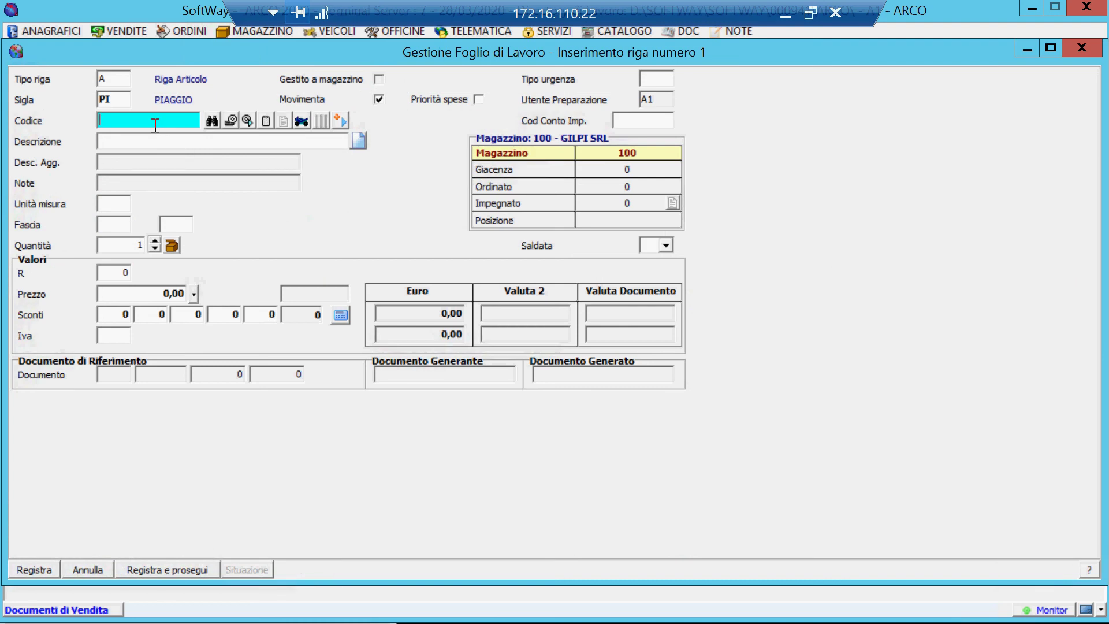
# Look up code K53020375 in the new row, accept importing the KW article to view its price, and clear the entry.
pyautogui.rightClick(155, 125)
pyautogui.click(228, 198)
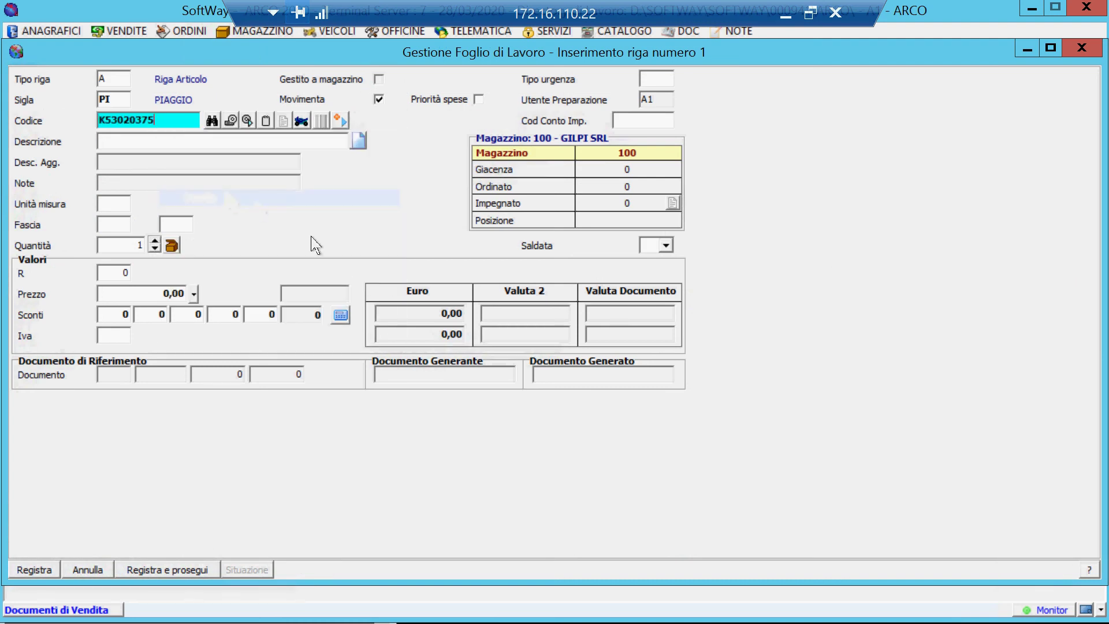
pyautogui.press('Return')
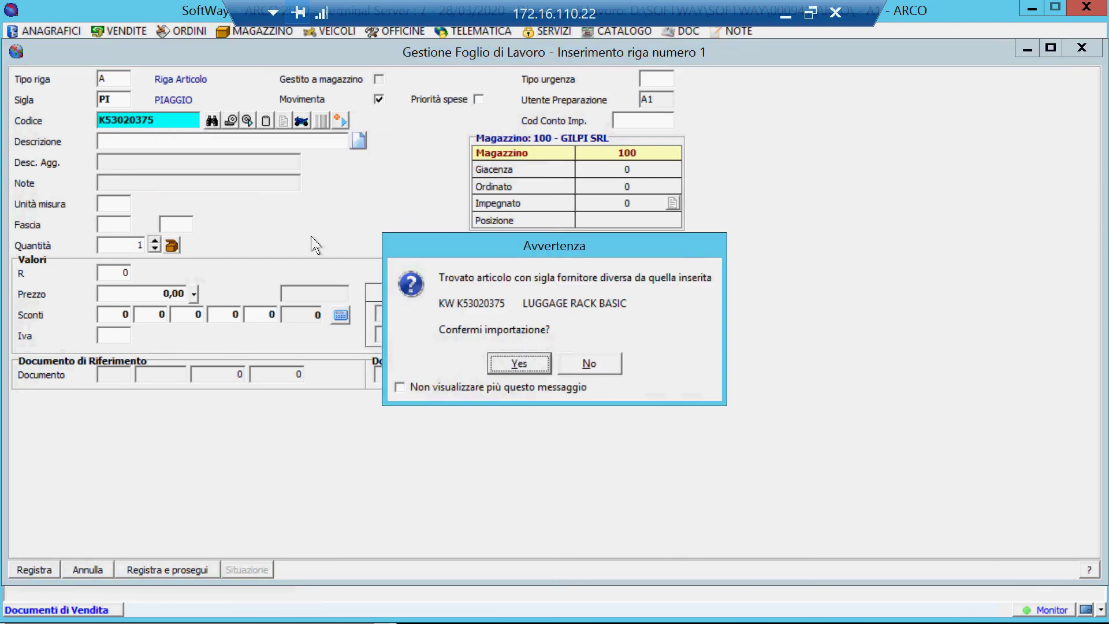
pyautogui.press('Return')
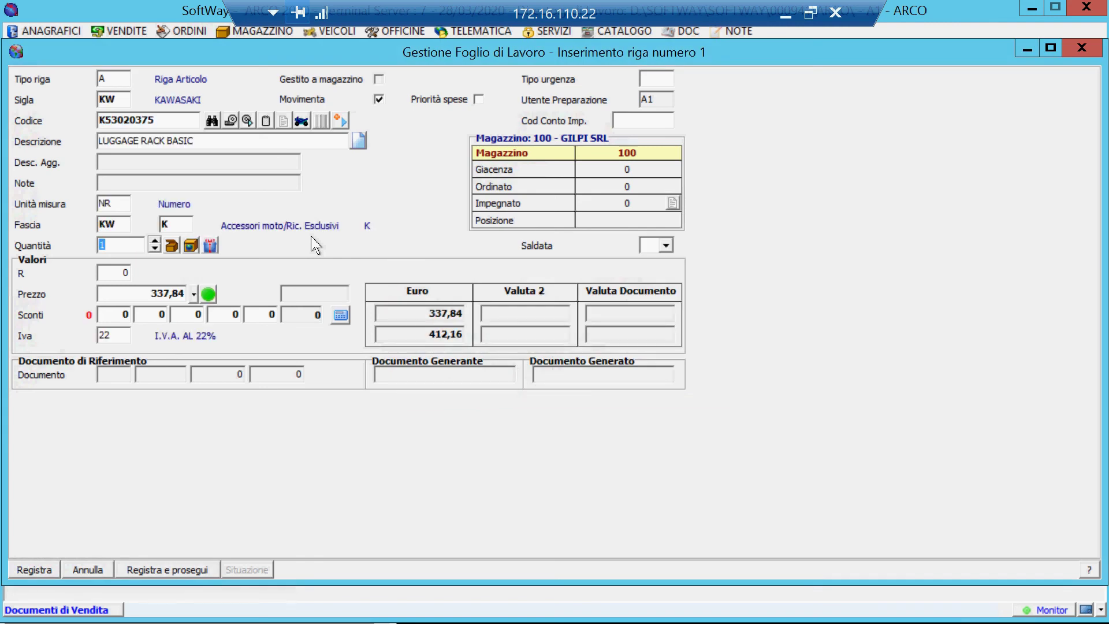
pyautogui.press('Escape')
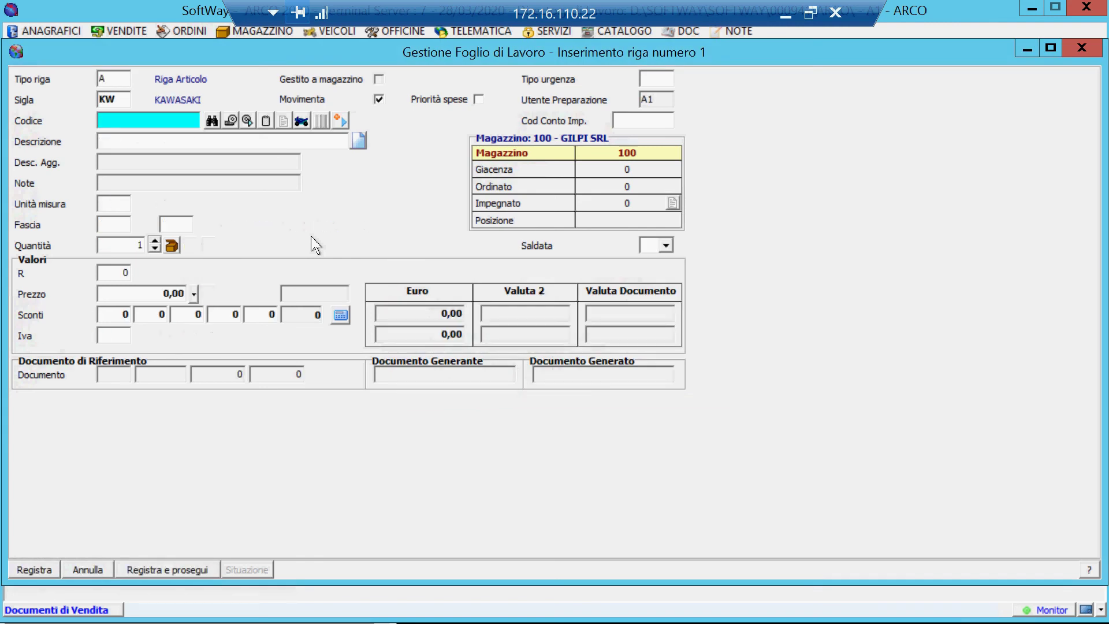
# Minimise the remote session, go back to the Vulcan 1700 Classic accessories list in Chrome and open KIT SCHIENALINO.
pyautogui.click(785, 14)
pyautogui.hotkey('alt', 'Left')
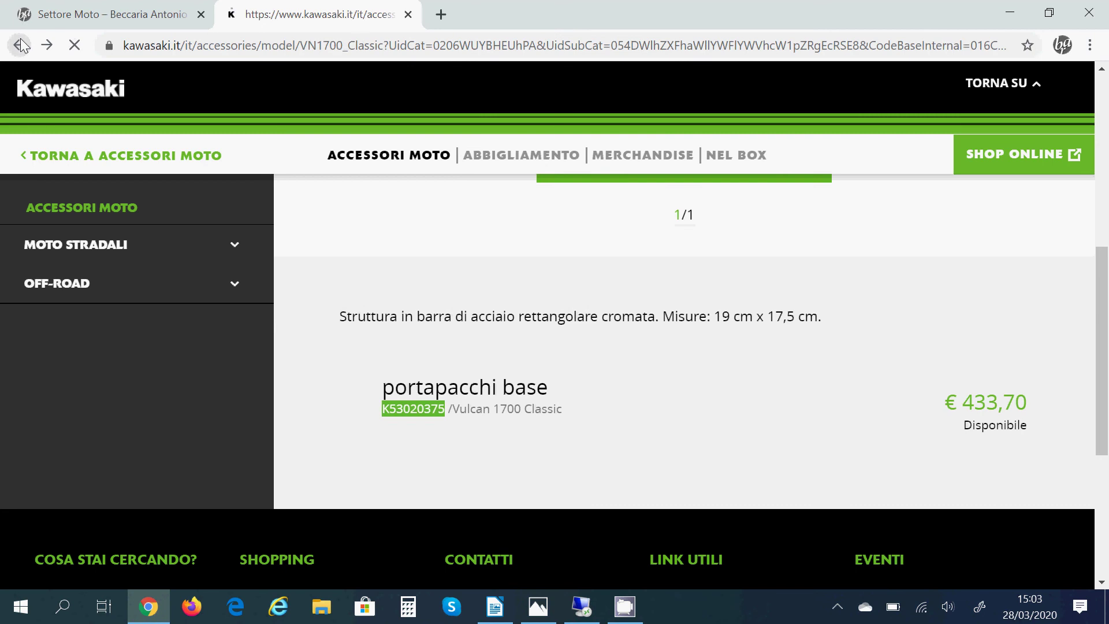
pyautogui.scroll(5, 701, 361)
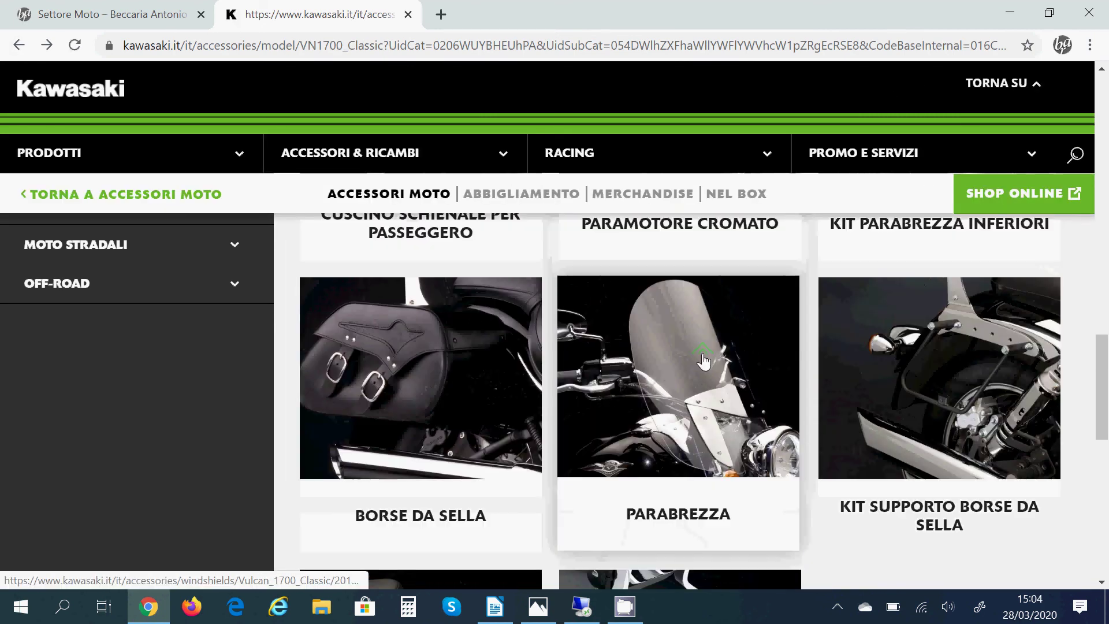
pyautogui.scroll(8, 702, 361)
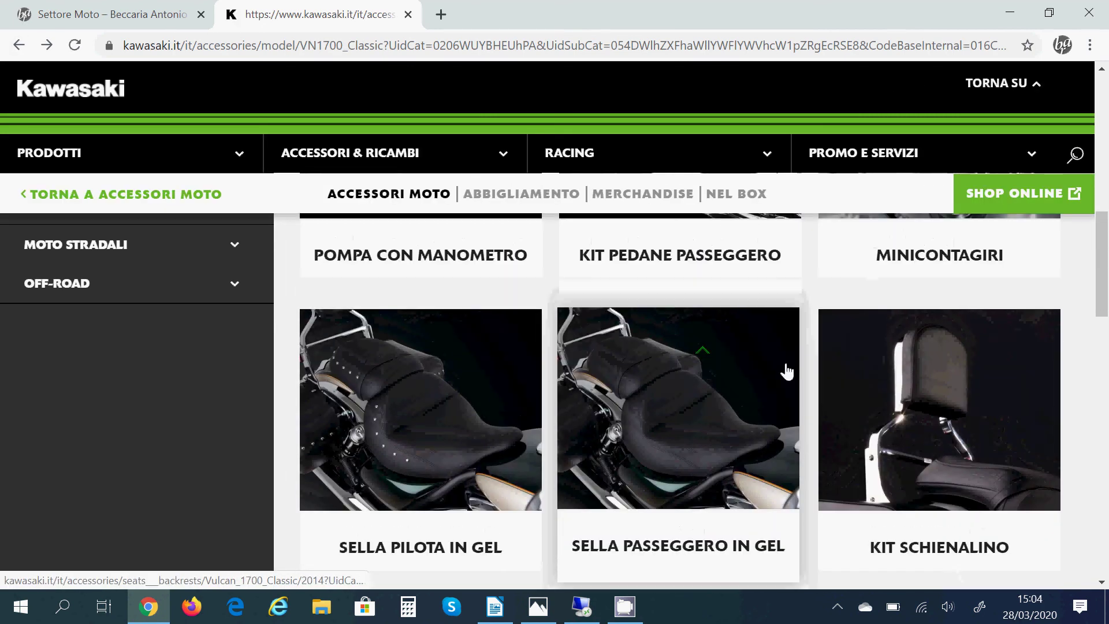
pyautogui.click(919, 381)
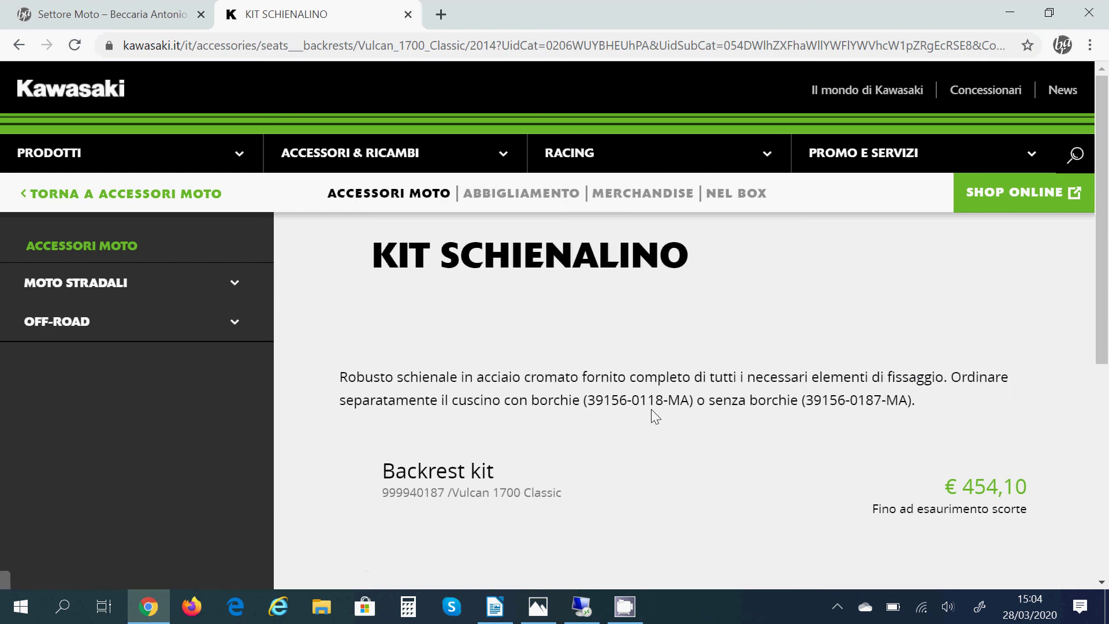
# Copy the Backrest kit's part code 999940187 and switch to the Arco remote session.
pyautogui.scroll(-3, 650, 412)
pyautogui.scroll(2, 512, 306)
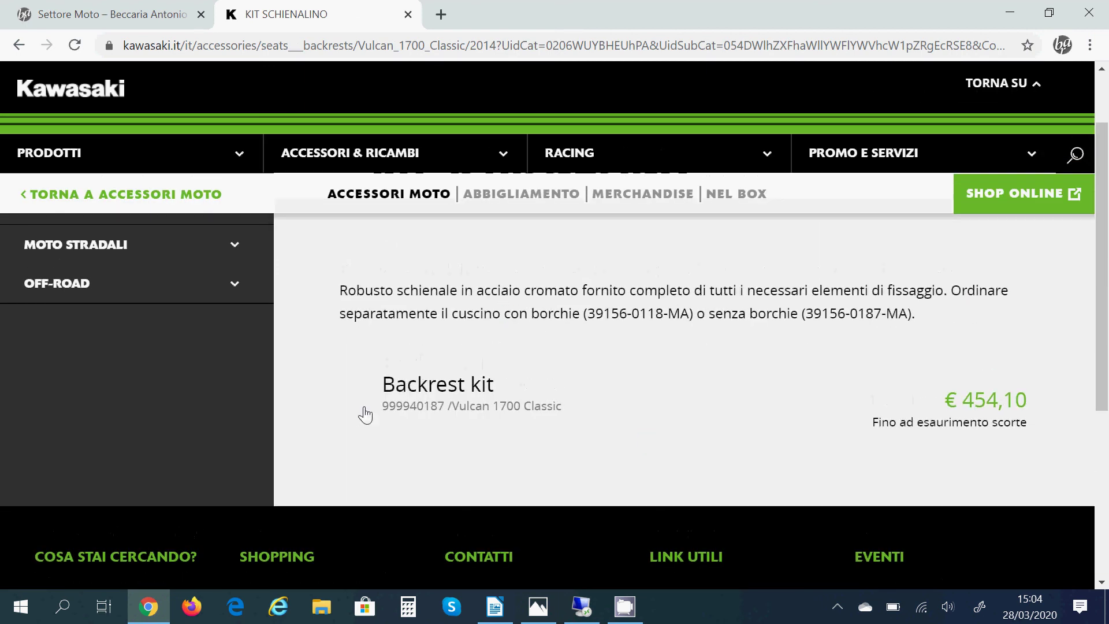
pyautogui.moveTo(364, 416); pyautogui.dragTo(439, 415)
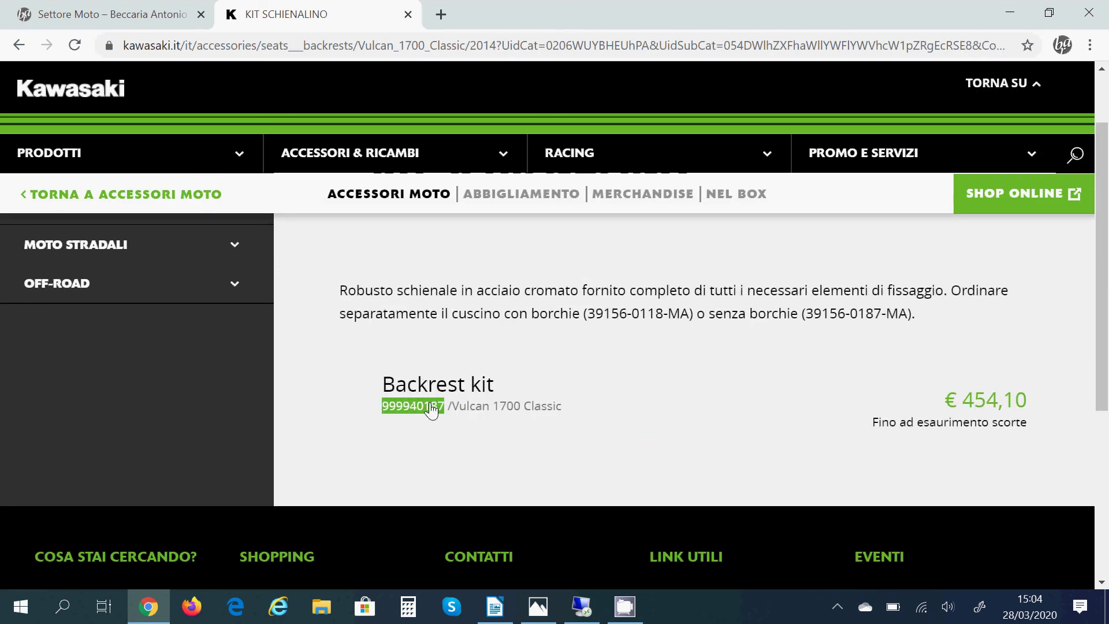
pyautogui.rightClick(432, 409)
pyautogui.click(444, 416)
pyautogui.hotkey('alt', 'Tab')
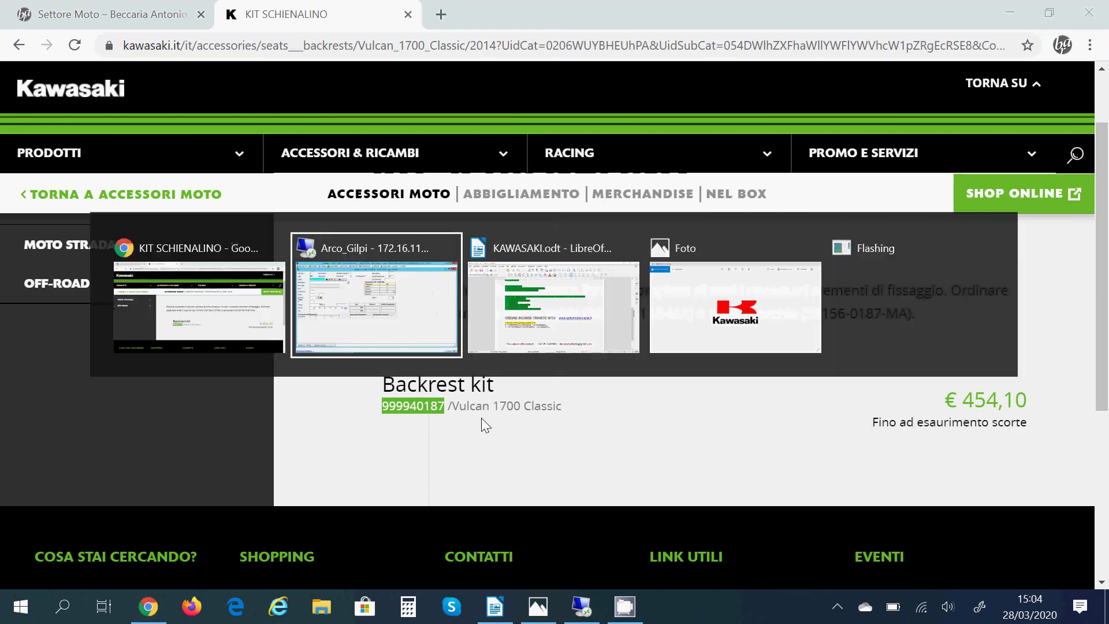
# Paste code 999940187 into the new KW row, accept the stock notice, and register the Backrest kit row before continuing to a new row.
pyautogui.rightClick(130, 121)
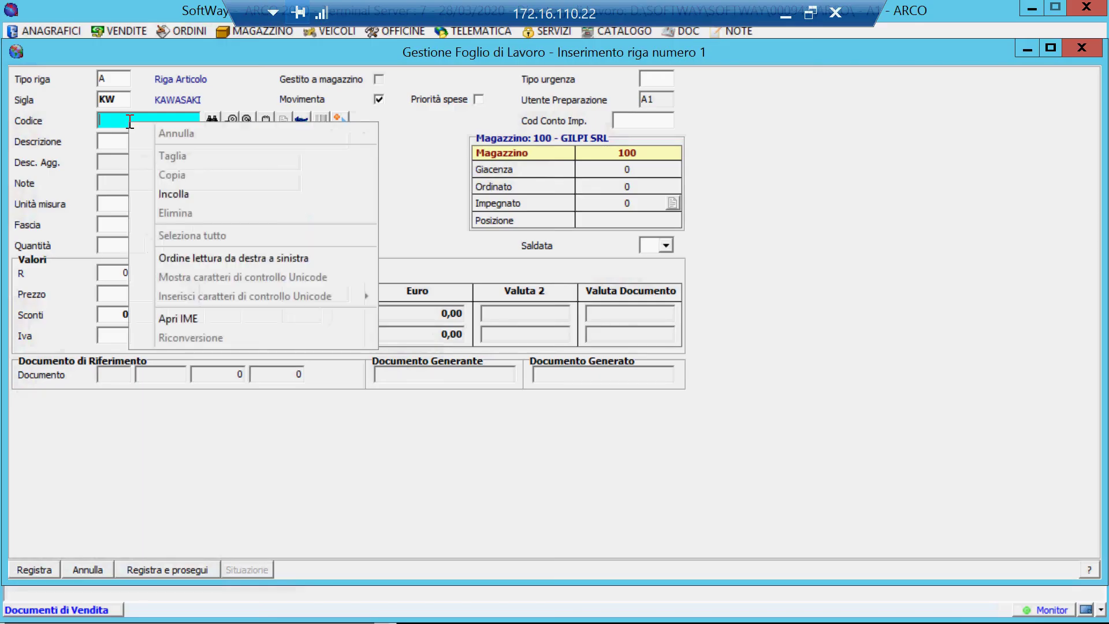
pyautogui.click(214, 197)
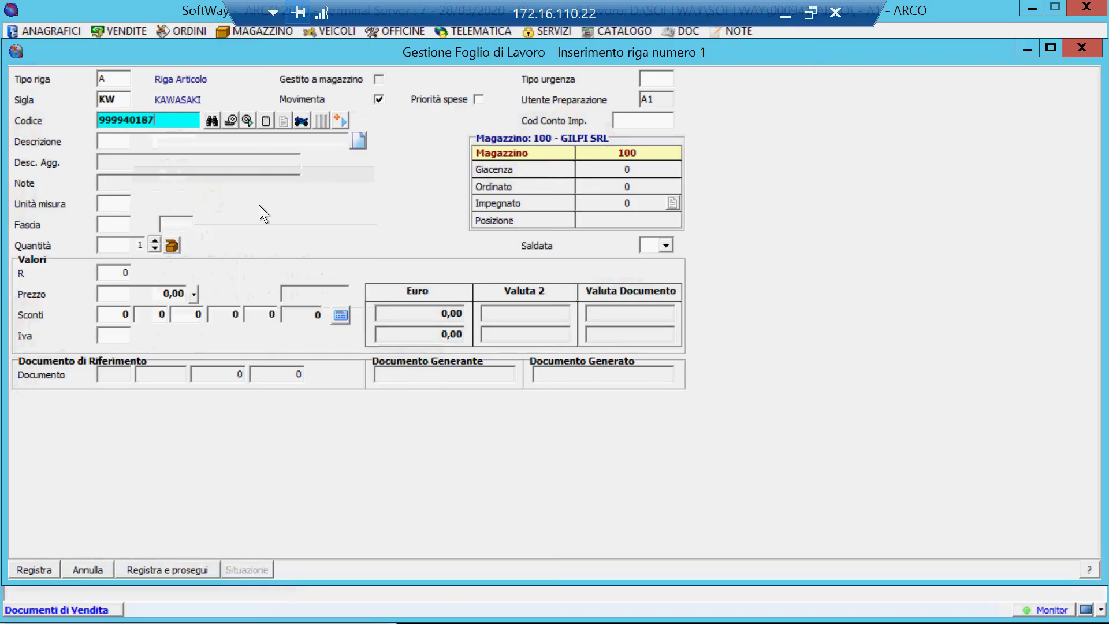
pyautogui.press('Return')
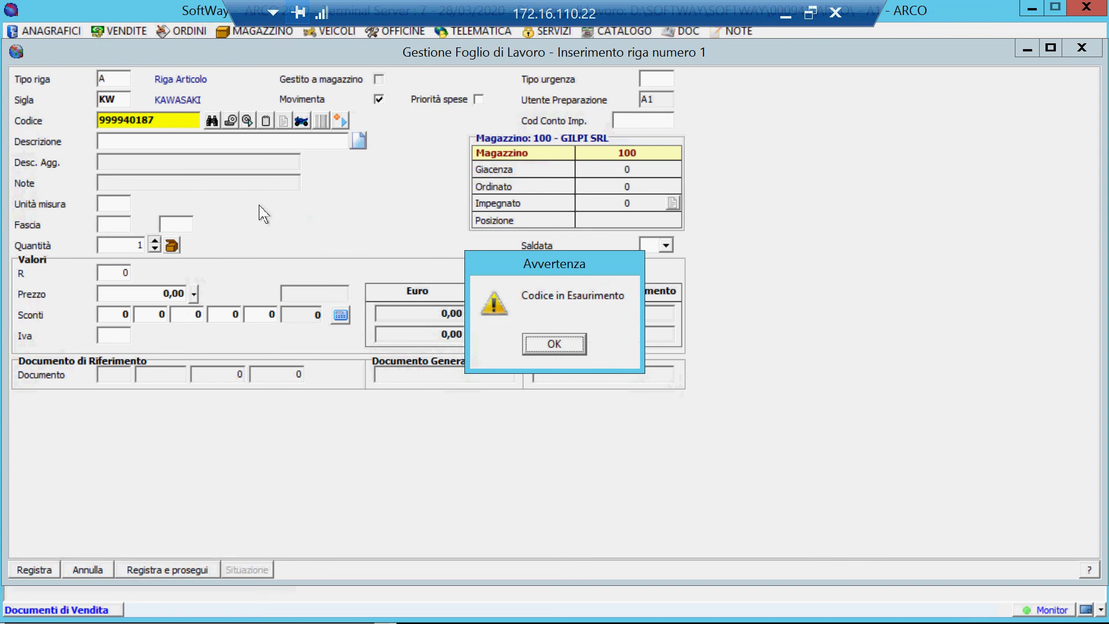
pyautogui.press('Return')
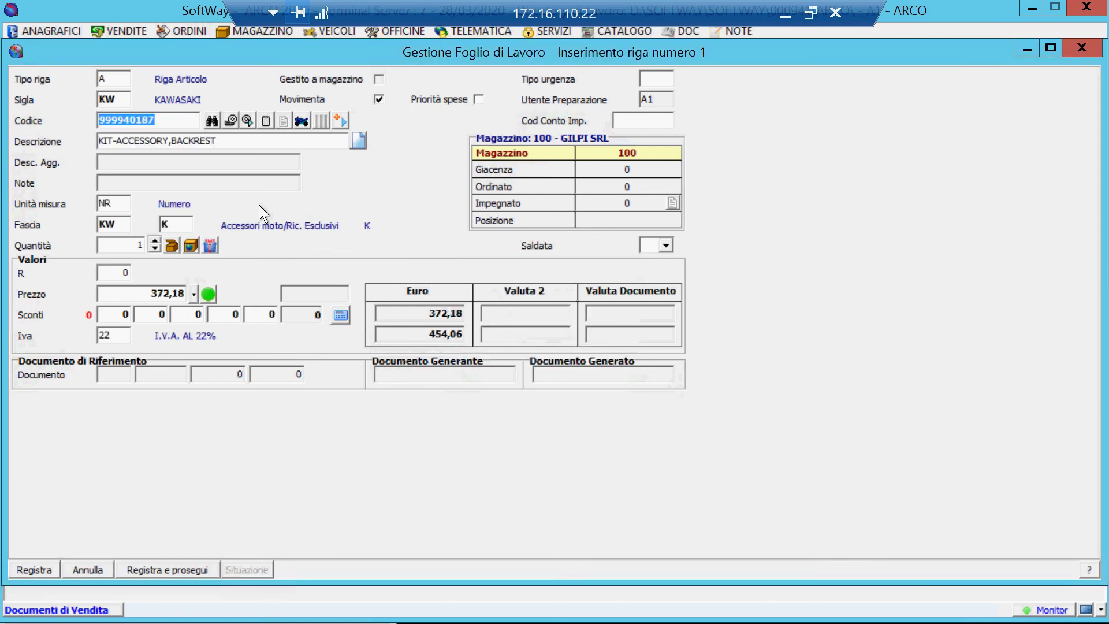
pyautogui.click(131, 572)
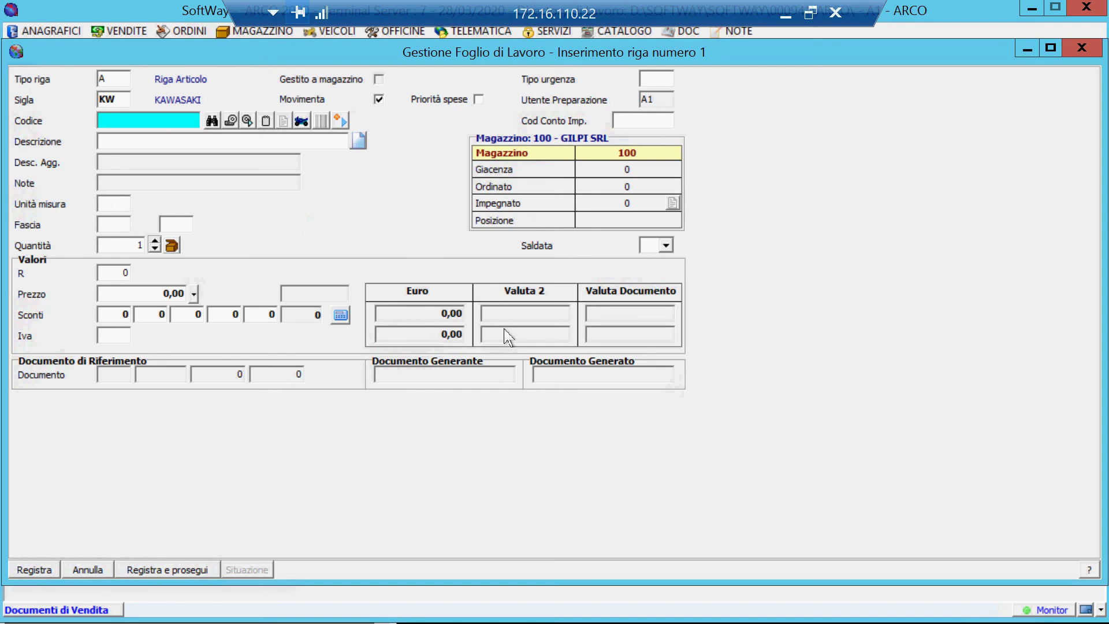
# Open the SoftWay parts catalogue, review the list of collected Kawasaki parts, close it and minimise the catalogue.
pyautogui.press('F2')
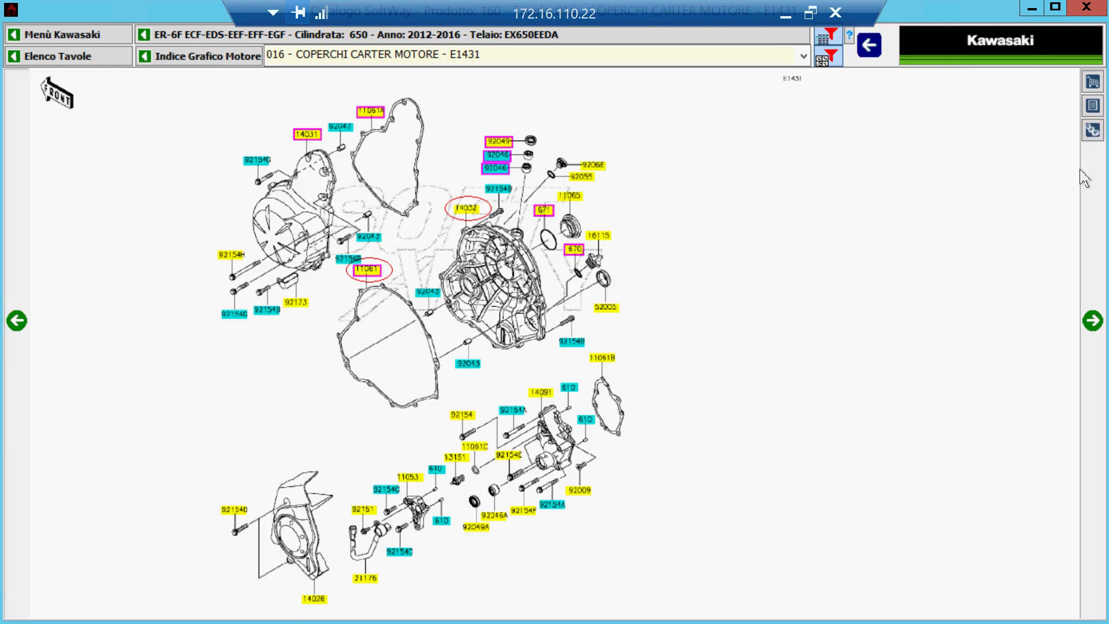
pyautogui.click(1091, 78)
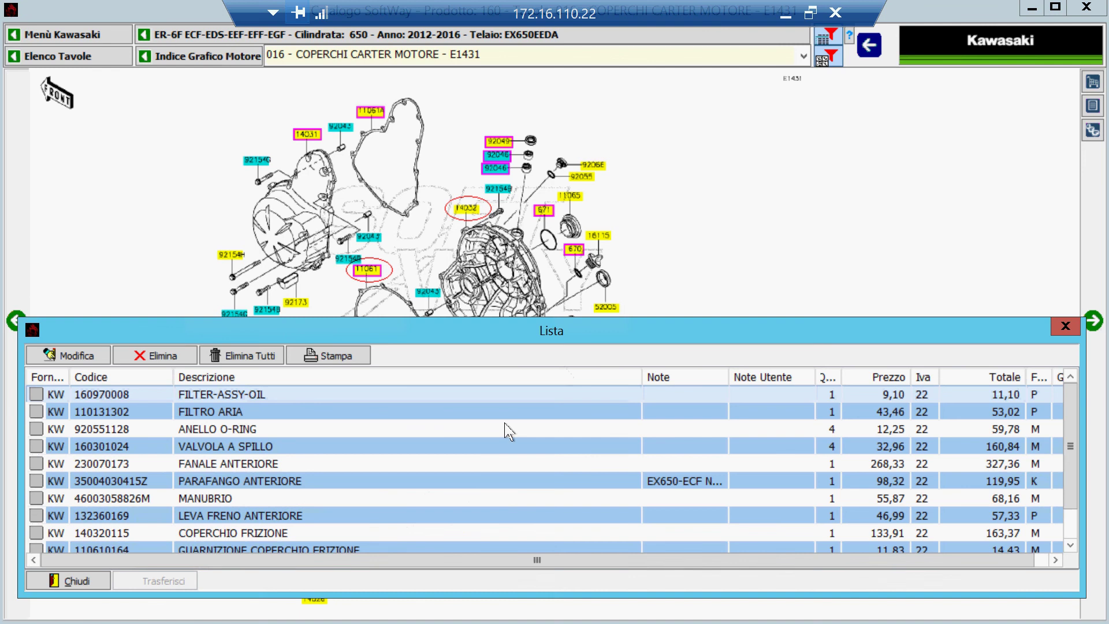
pyautogui.scroll(-1, 446, 416)
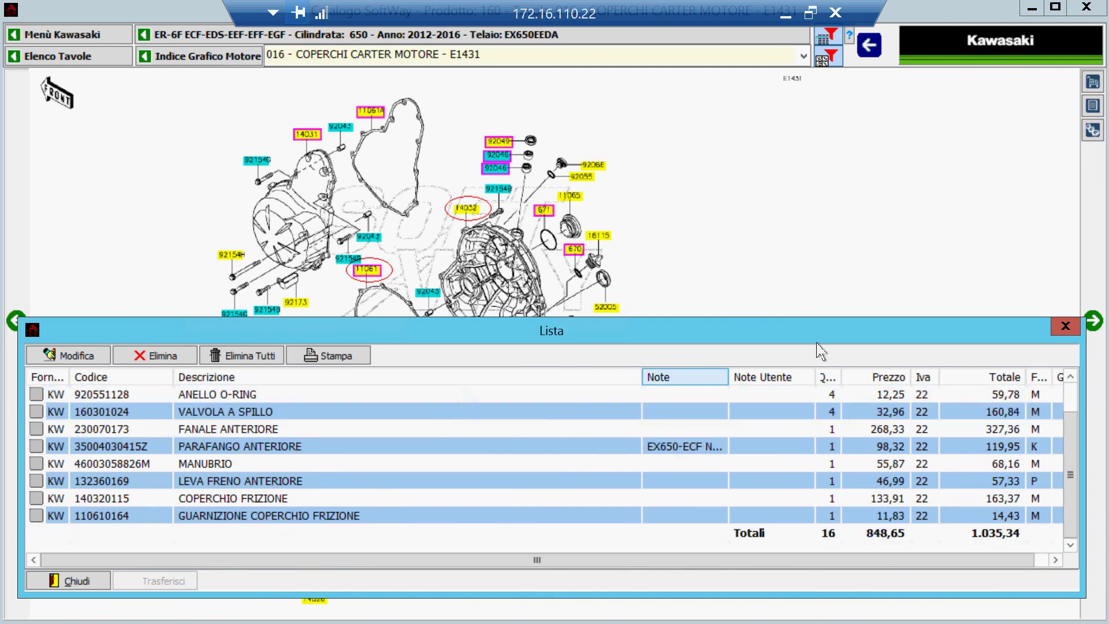
pyautogui.click(1065, 327)
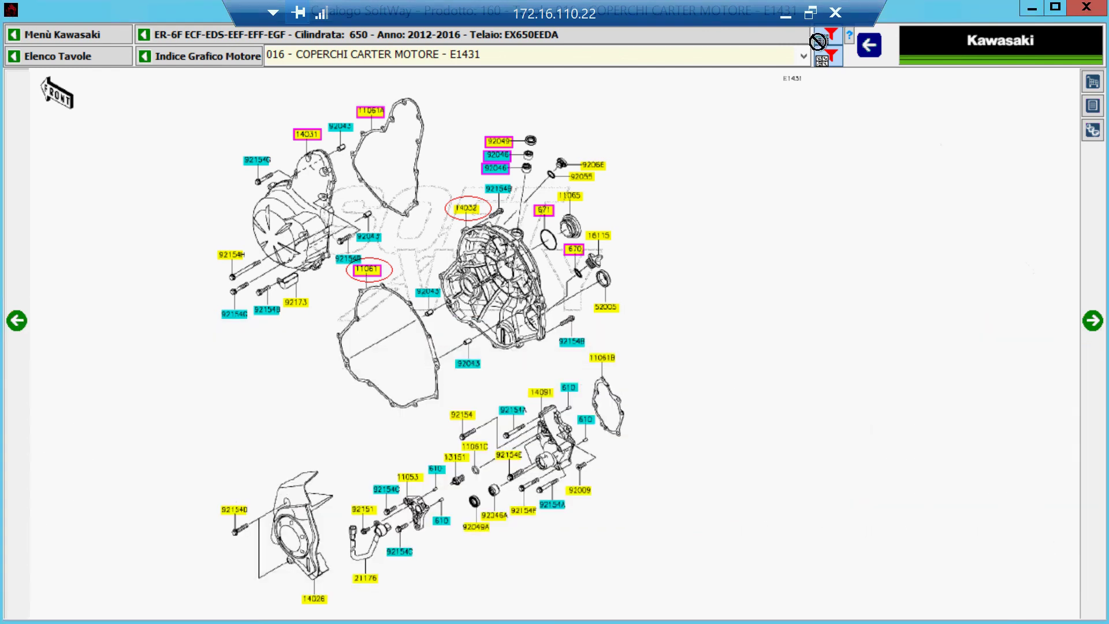
pyautogui.click(1032, 10)
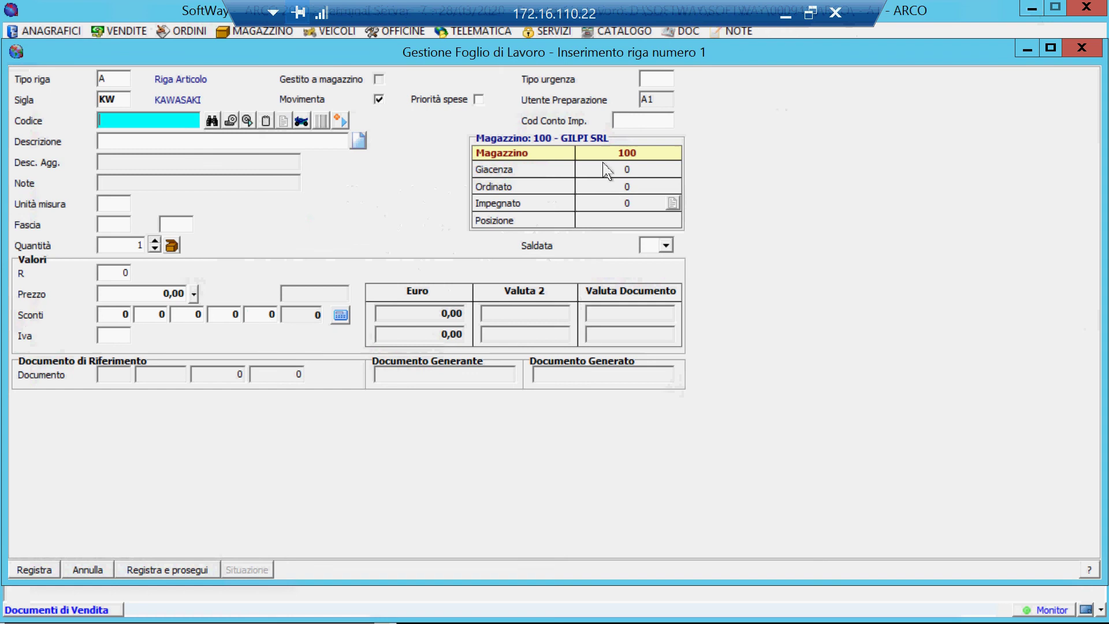
# Start automatic insertion of the parts list from CATALOGO SOFTWAY, accepting oil filter 160970008 with quantity 1.
pyautogui.click(247, 122)
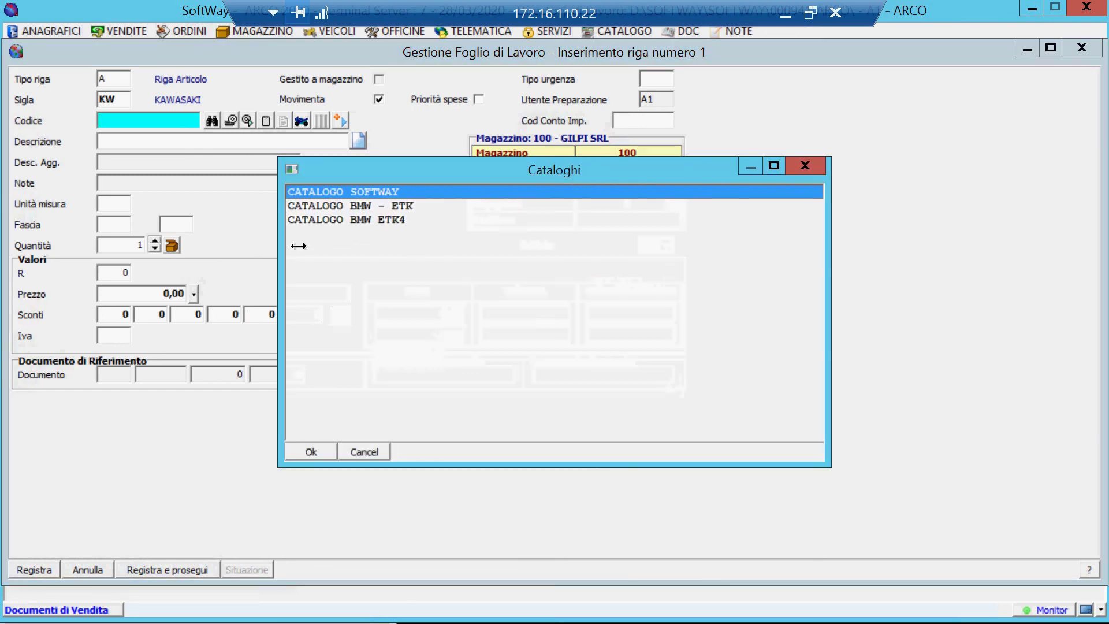
pyautogui.click(311, 453)
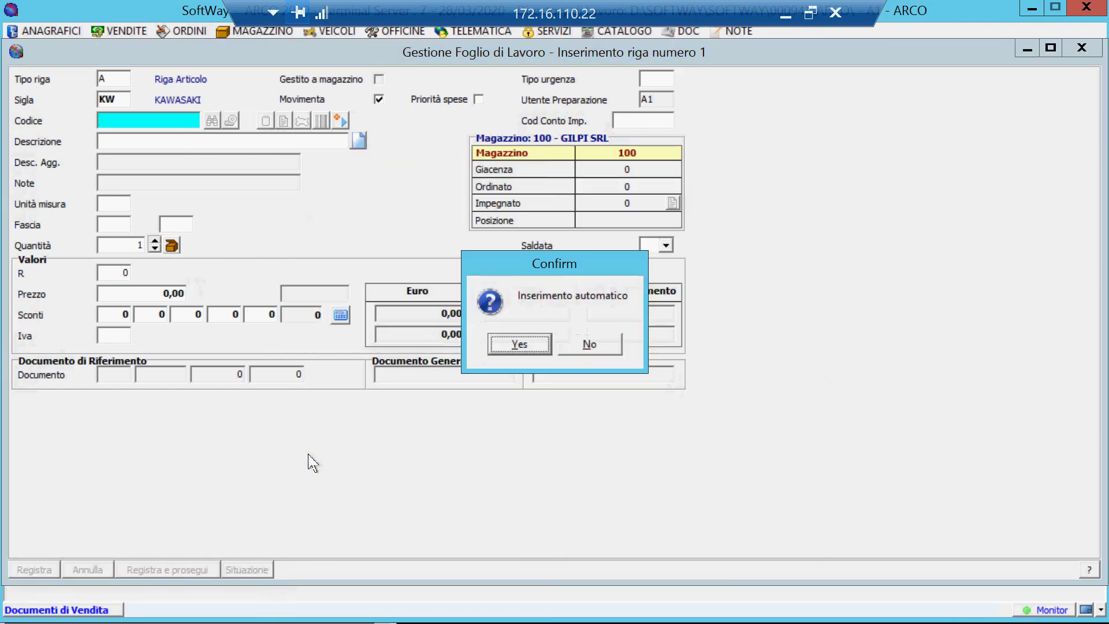
pyautogui.click(520, 345)
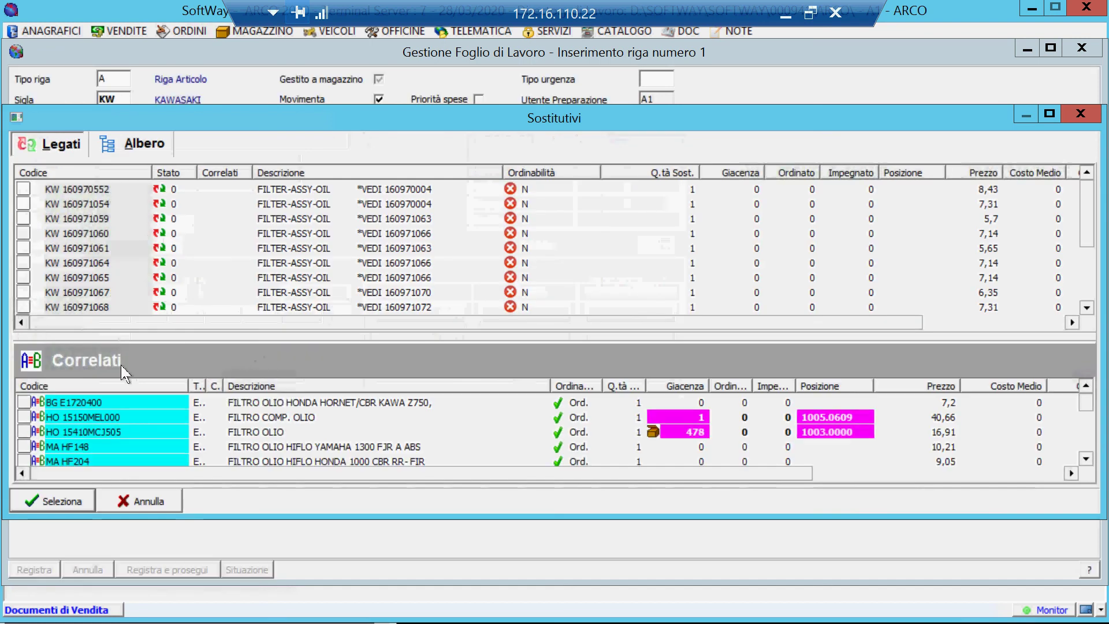
pyautogui.click(63, 501)
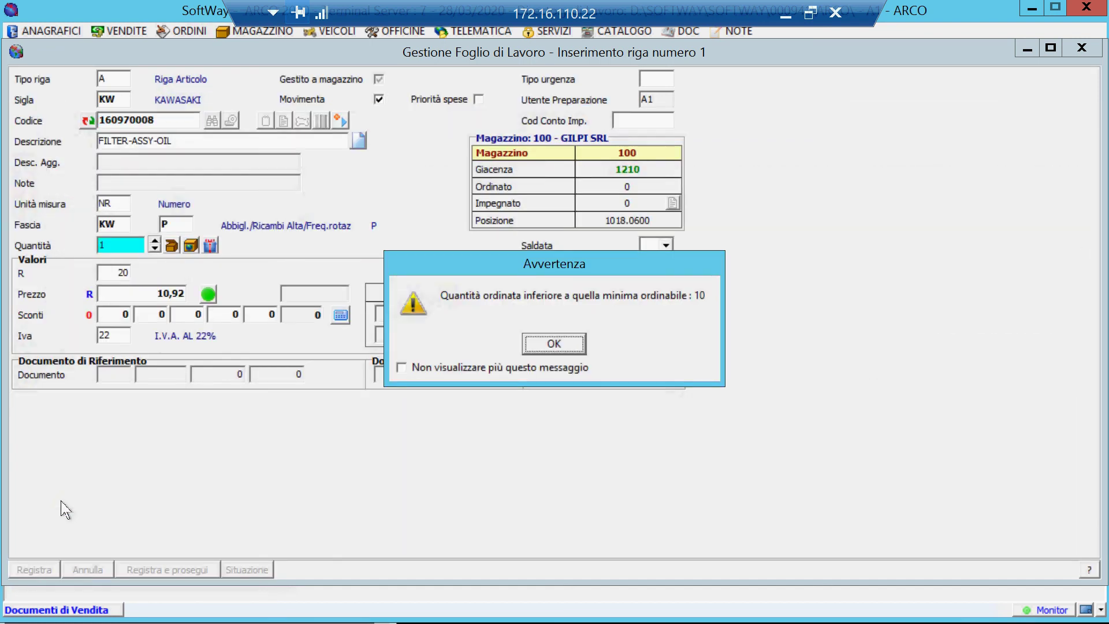
pyautogui.click(550, 342)
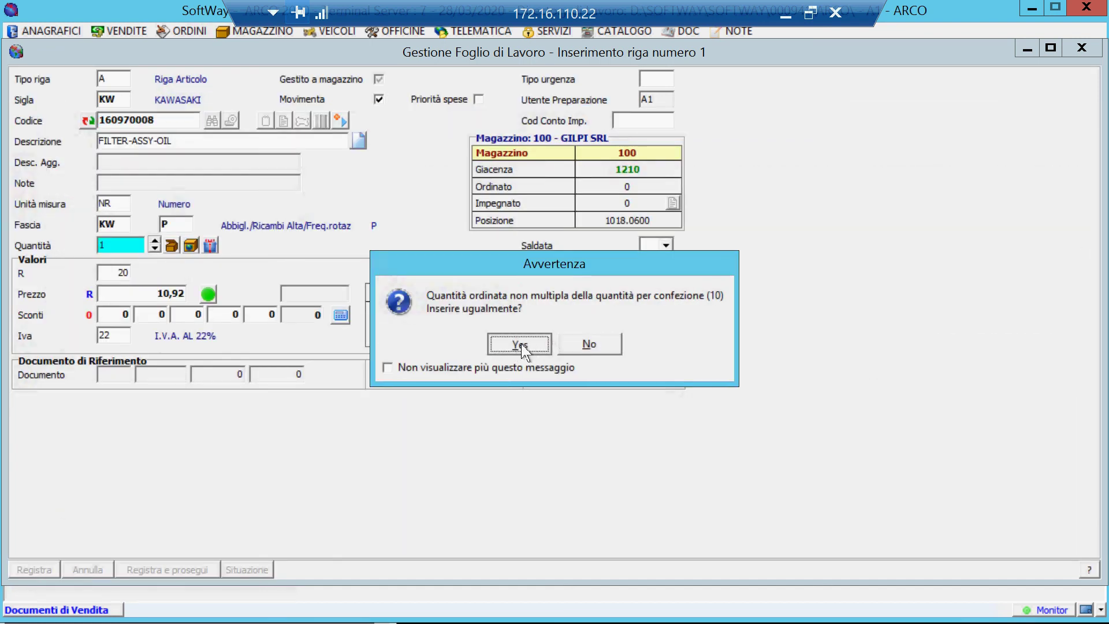
pyautogui.click(523, 345)
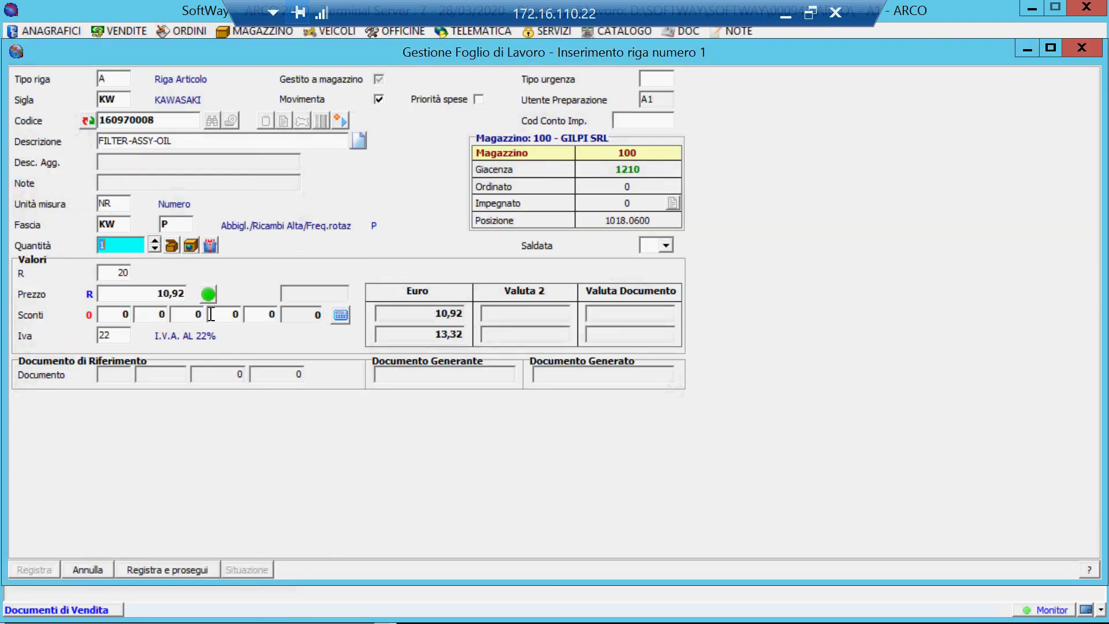
# Register the oil filter row, confirm air filter 110131302 and front brake lever 132360169, and end row entry after the import.
pyautogui.click(184, 569)
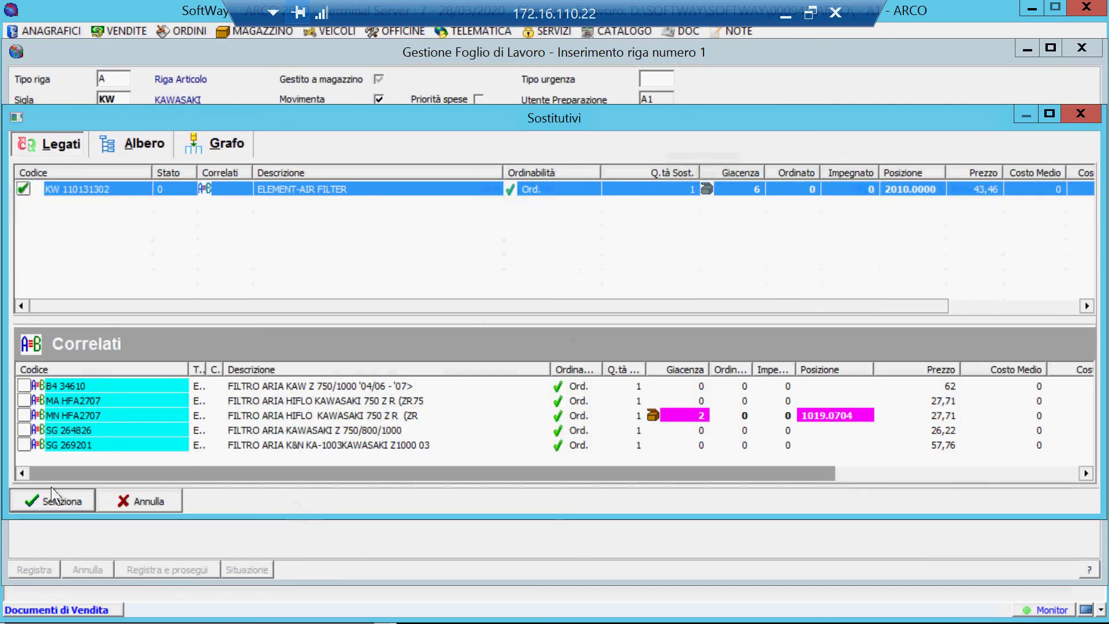
pyautogui.click(53, 497)
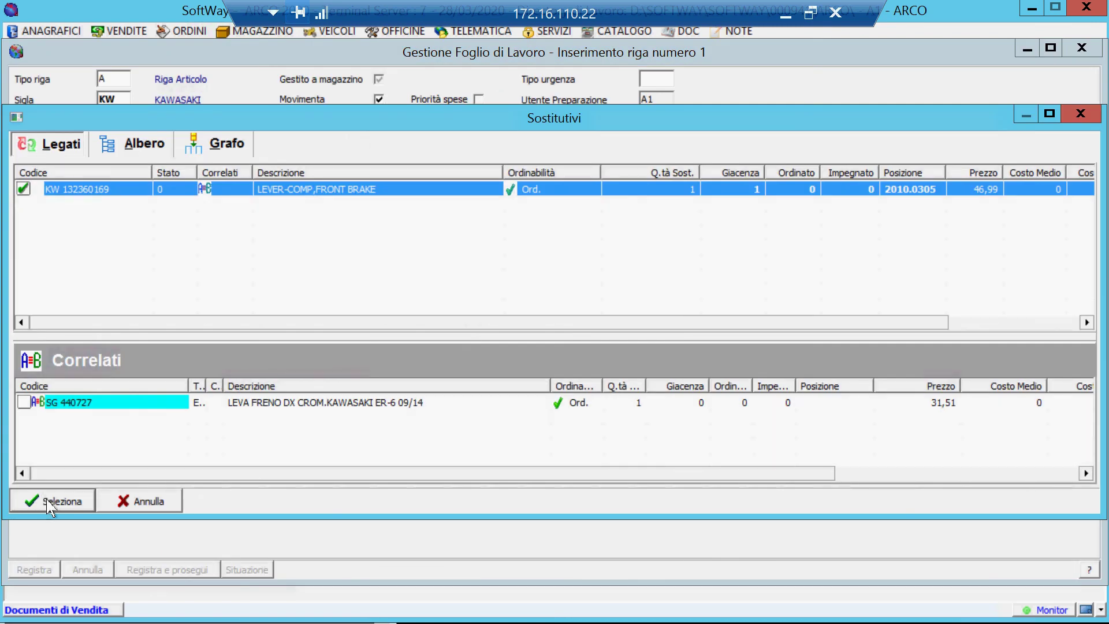
pyautogui.click(50, 501)
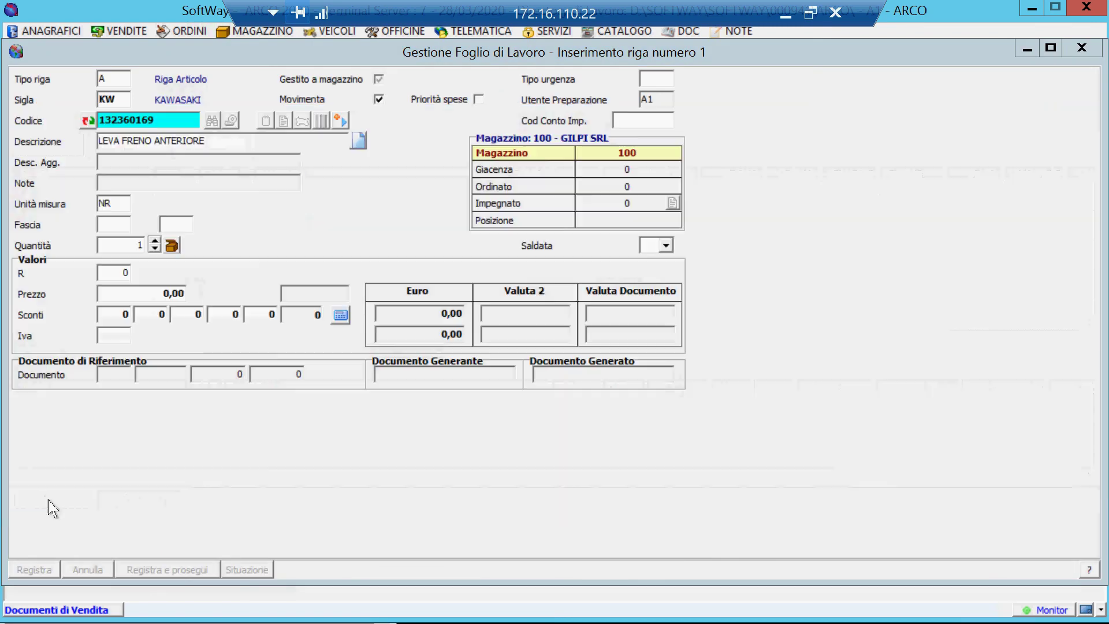
pyautogui.press('Escape')
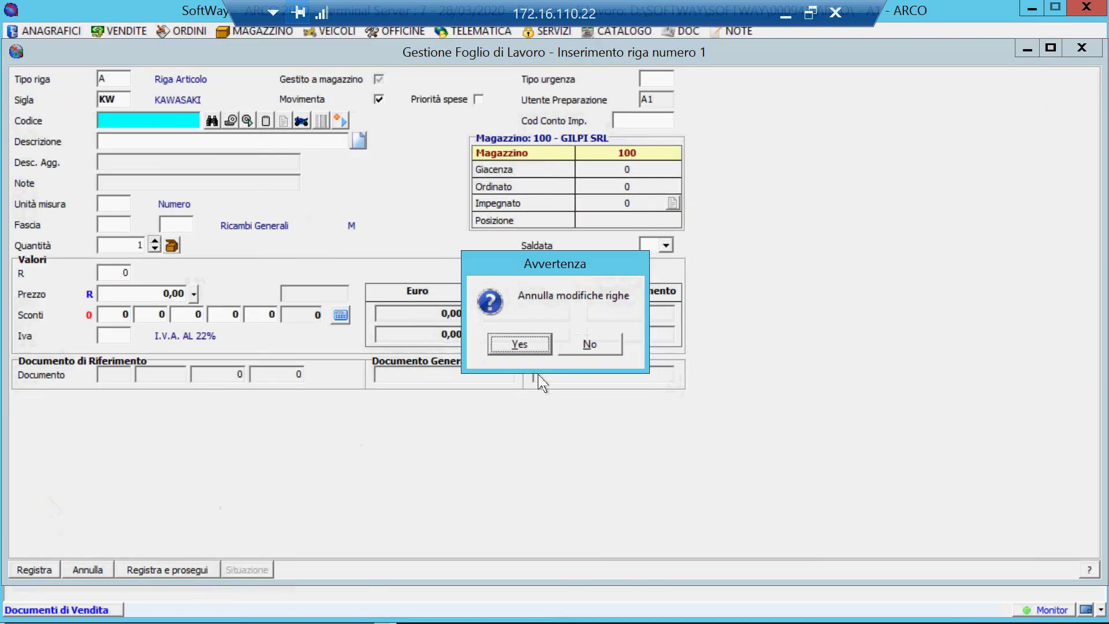
pyautogui.click(515, 350)
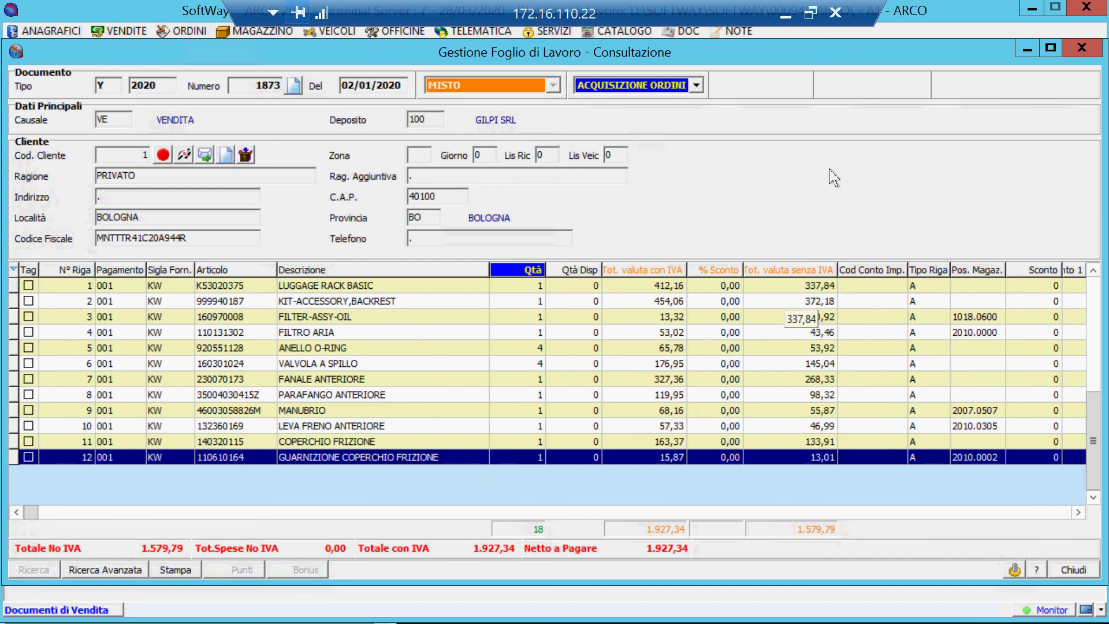
# Minimise the remote session, switch to KAWASAKI.odt in LibreOffice Writer and highlight the website order heading and Vulcan 1700 Classic items green.
pyautogui.click(785, 14)
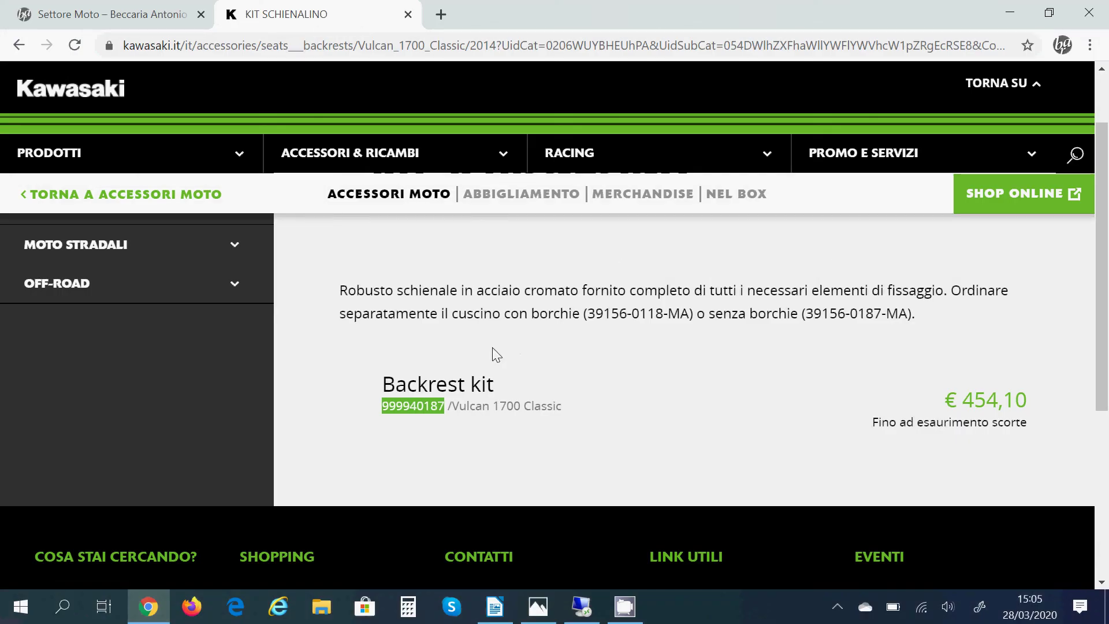
pyautogui.click(495, 606)
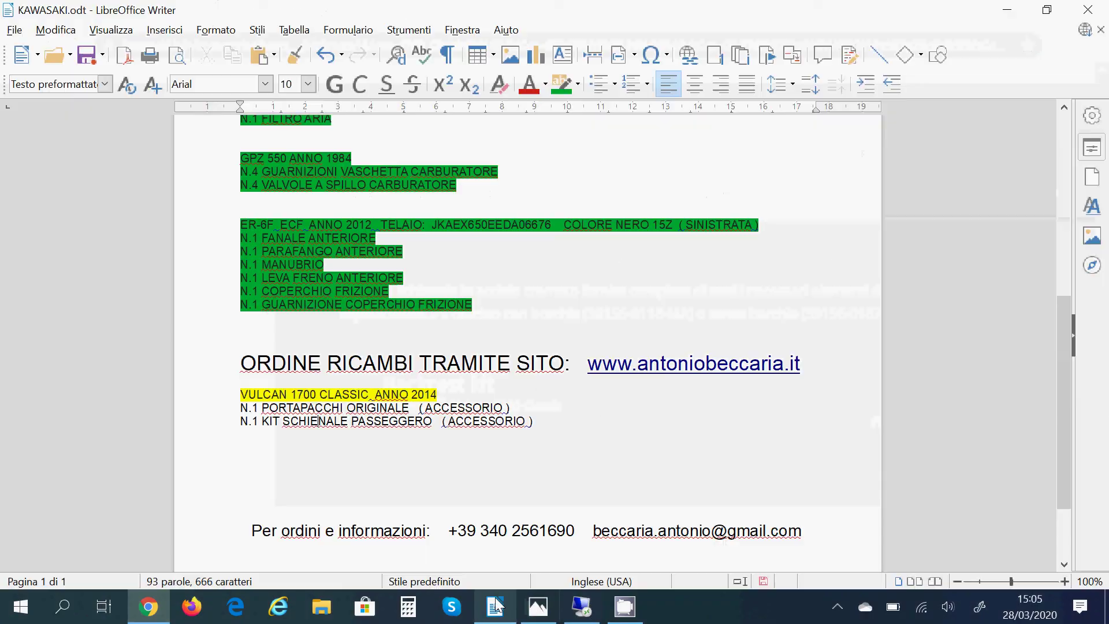
pyautogui.moveTo(550, 421); pyautogui.dragTo(426, 367)
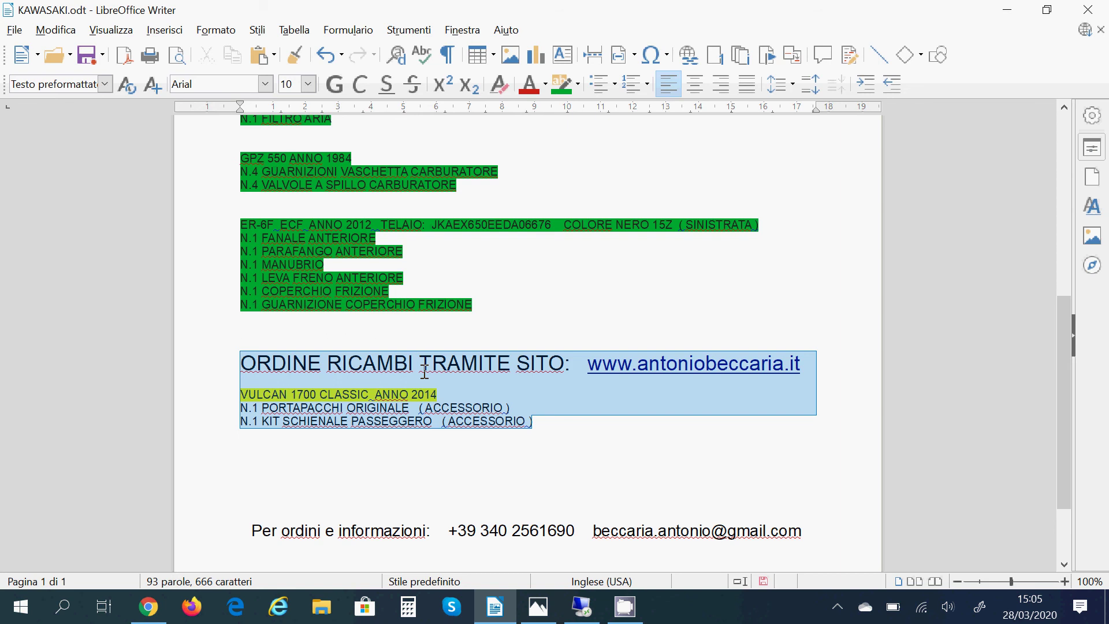
pyautogui.click(559, 84)
pyautogui.scroll(2, 554, 310)
pyautogui.scroll(-1, 554, 309)
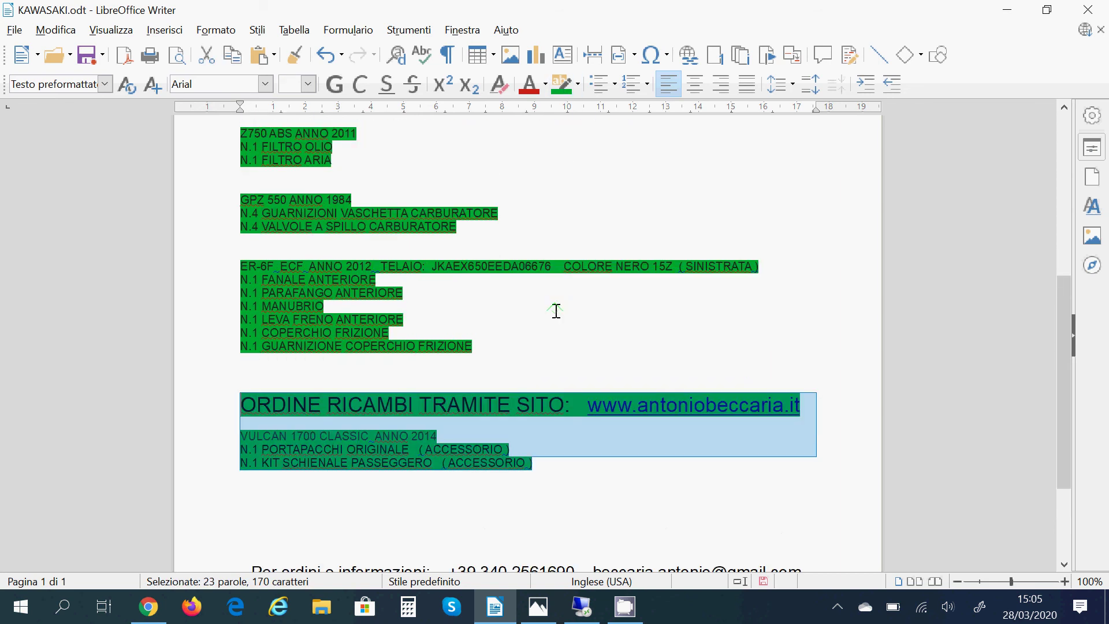
pyautogui.scroll(2, 554, 309)
pyautogui.scroll(-4, 555, 310)
pyautogui.scroll(-2, 556, 311)
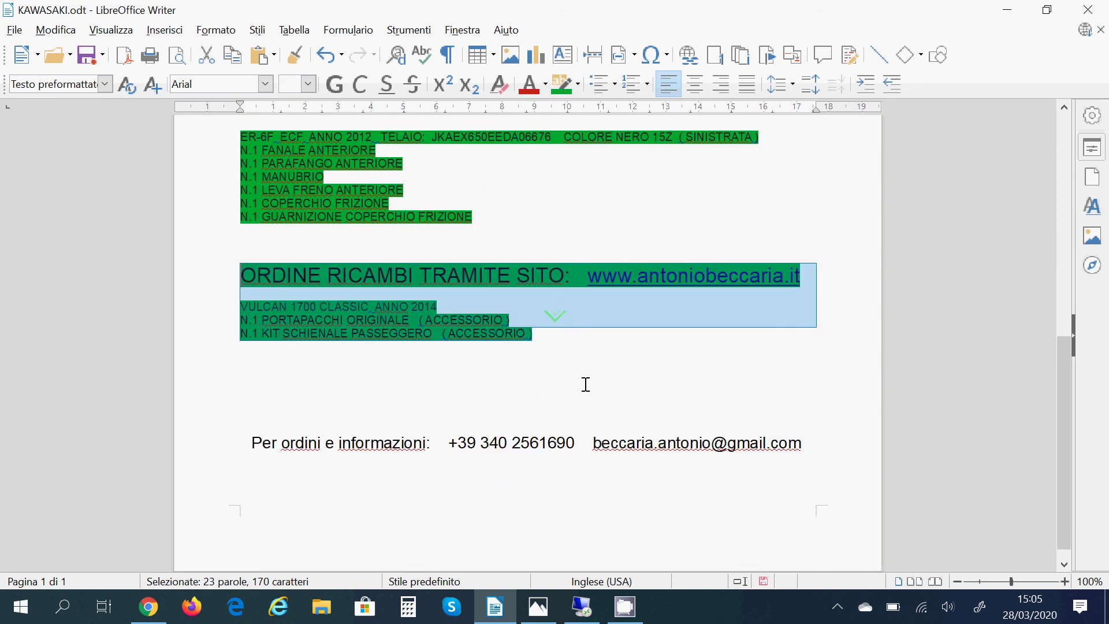
# Examine the contact phone number and e-mail address in the orders and information line at the end of the document.
pyautogui.click(484, 441)
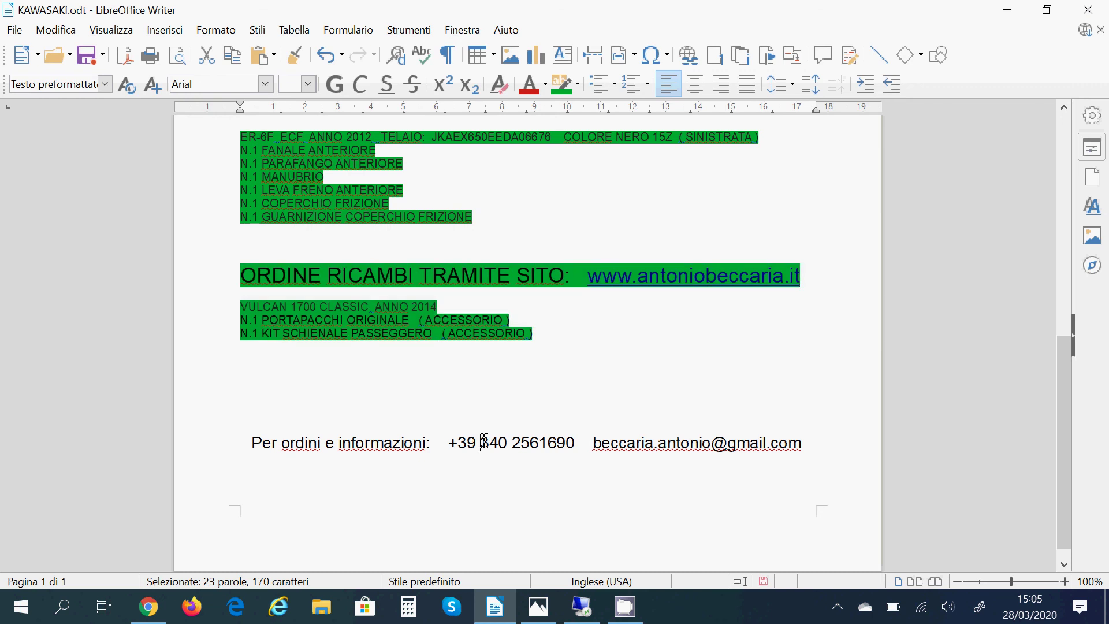
pyautogui.moveTo(502, 441)
pyautogui.mouseDown()
pyautogui.moveTo(549, 445)
pyautogui.moveTo(483, 448)
pyautogui.mouseUp()
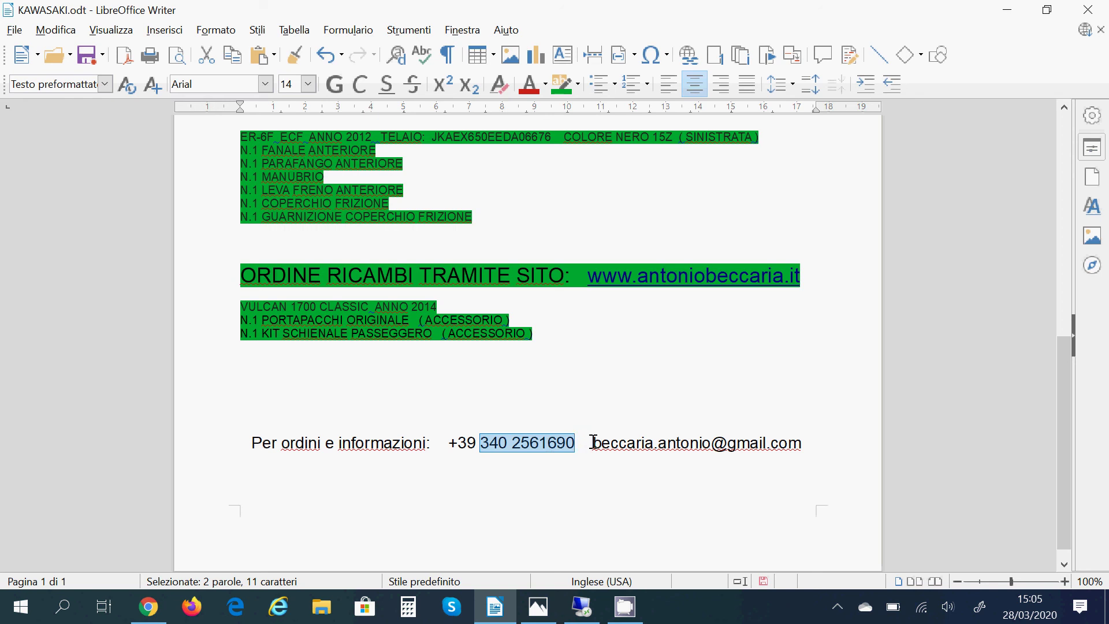
pyautogui.moveTo(594, 443); pyautogui.dragTo(795, 446)
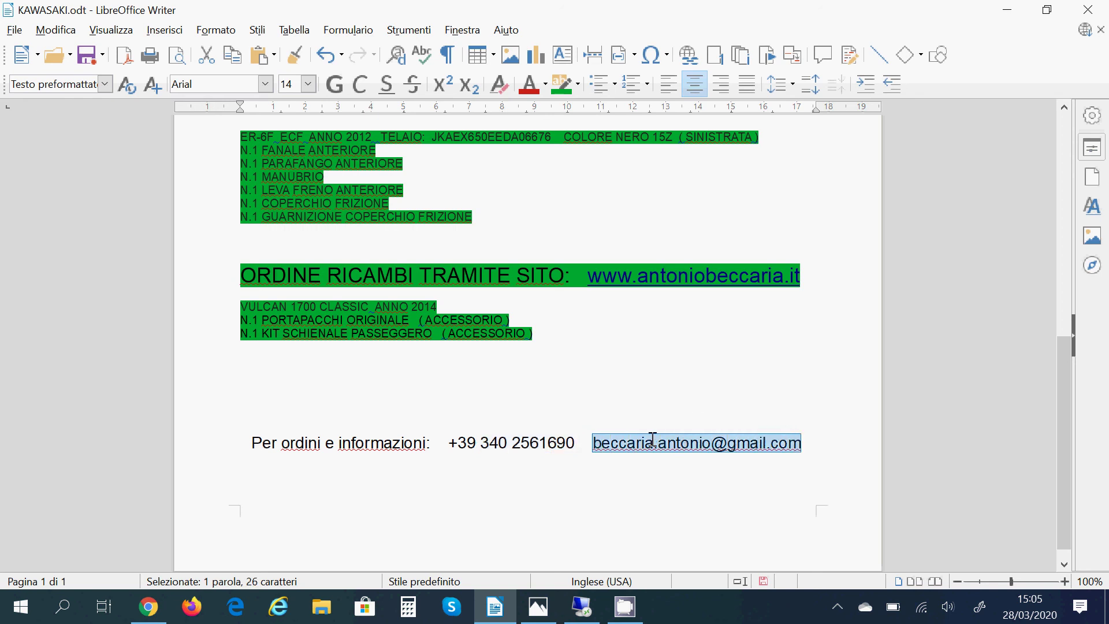
pyautogui.click(815, 446)
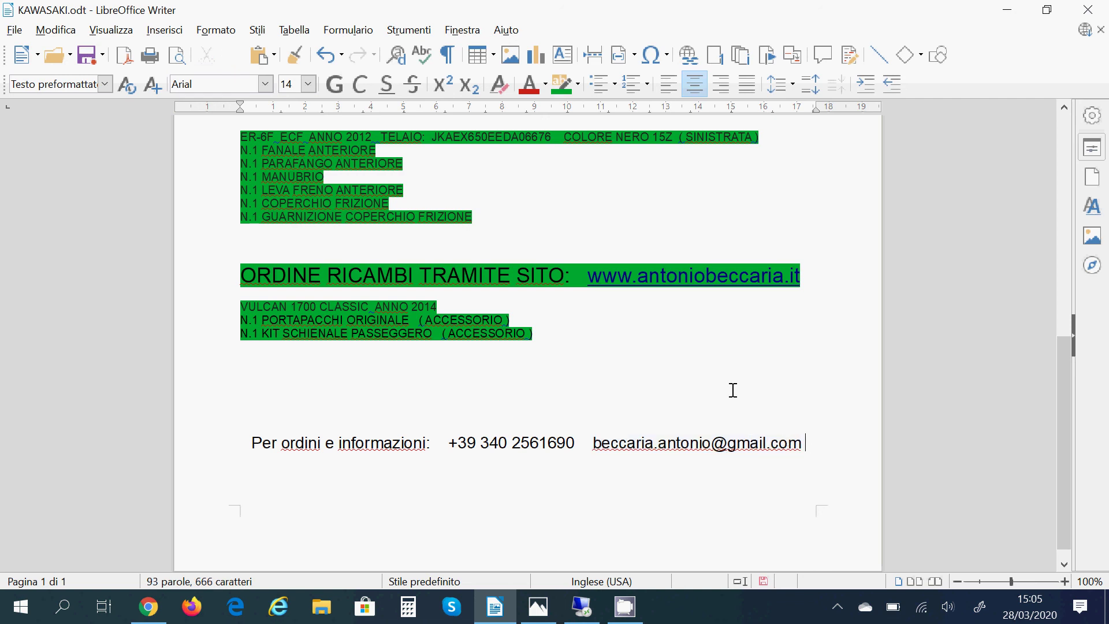
pyautogui.scroll(-1, 609, 369)
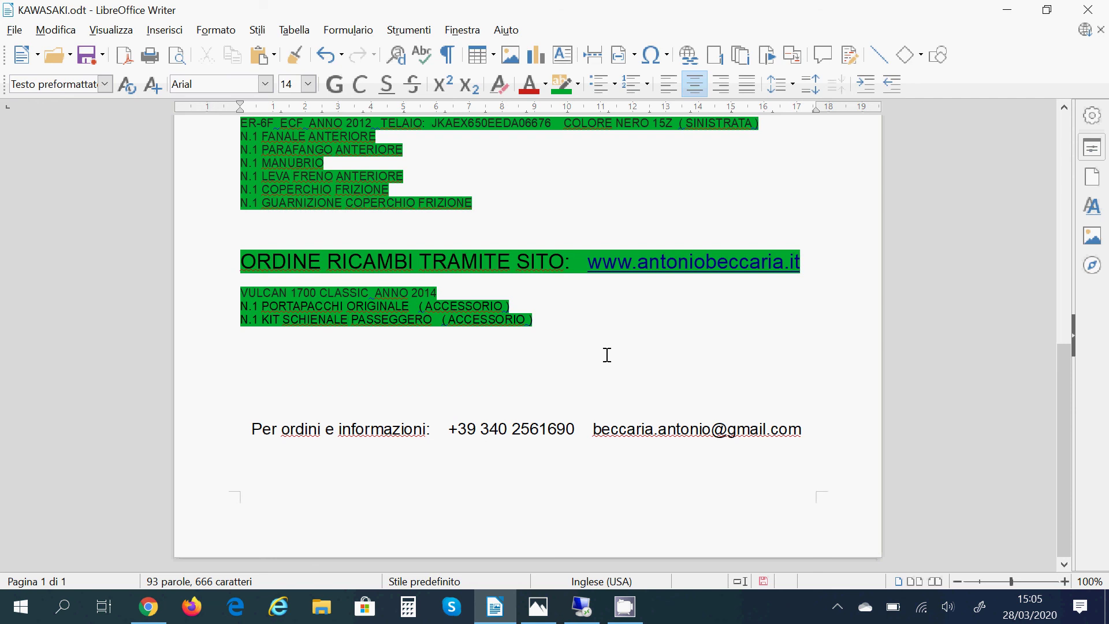
pyautogui.click(573, 388)
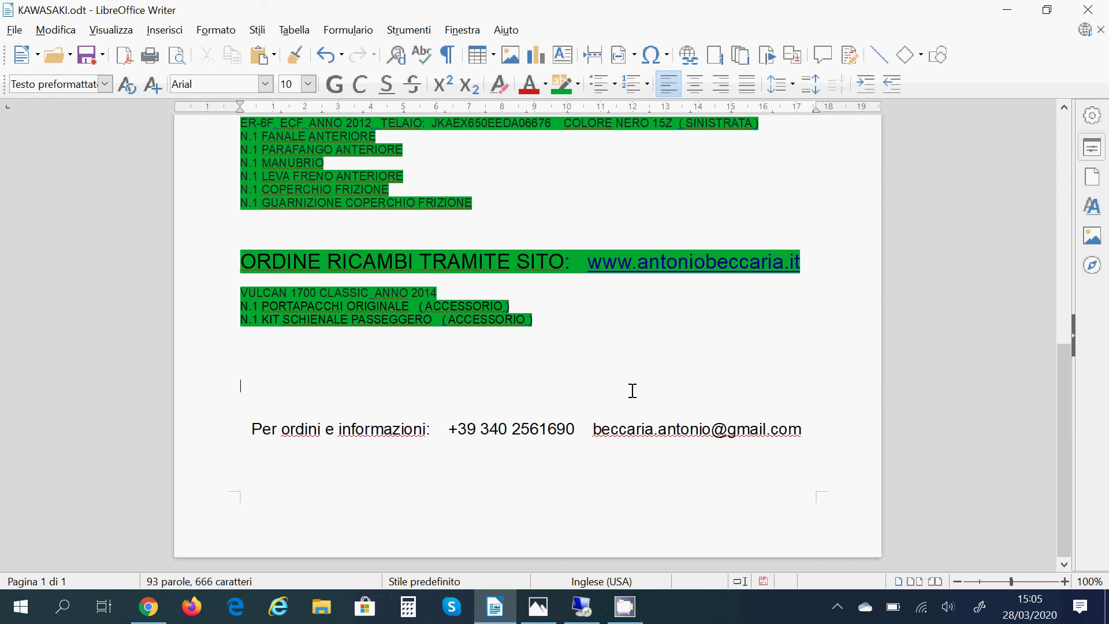